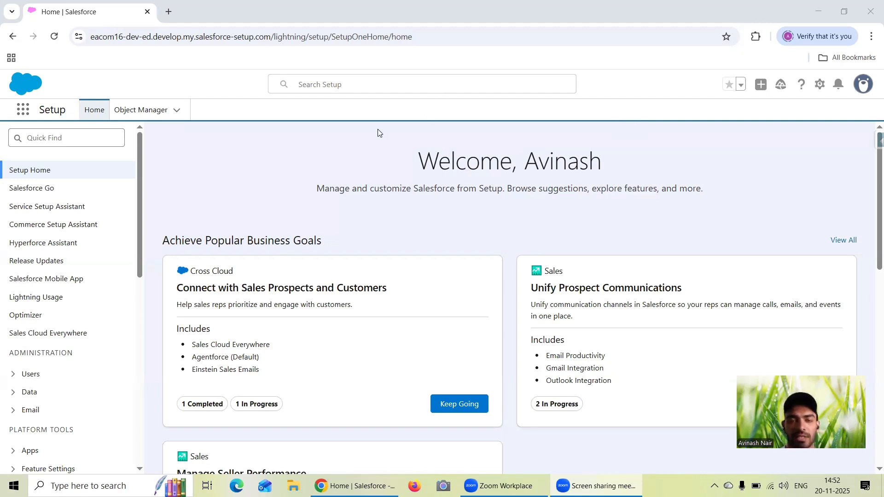
- Open Analytics Studio and its Data Manager, each in its own new browser tab
{"action": "left_click", "coordinate": [23, 109]}
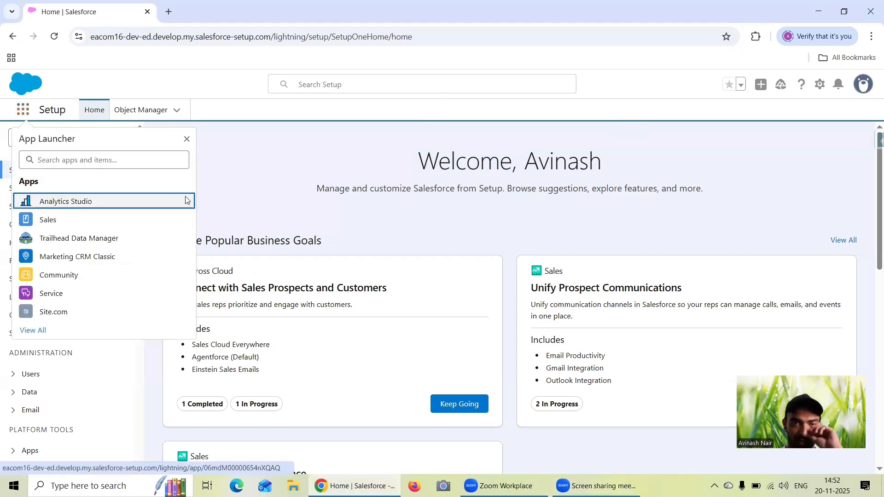
{"action": "left_click", "coordinate": [186, 200]}
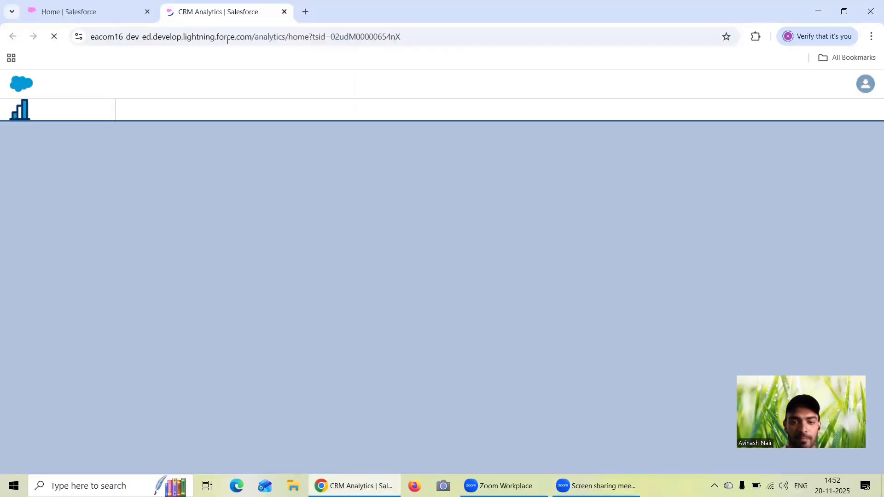
{"action": "left_click", "coordinate": [42, 401]}
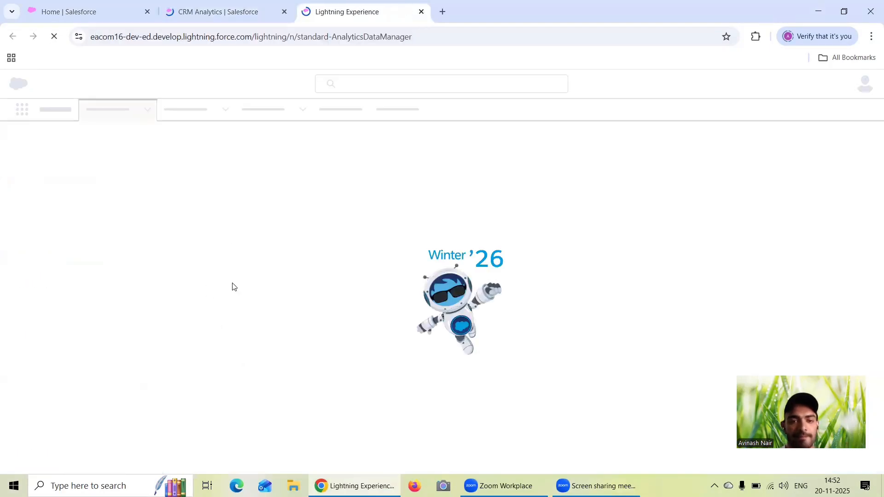
- Return to the Setup home page, search the App Launcher for "Opp" and open Opportunities
{"action": "left_click", "coordinate": [69, 9]}
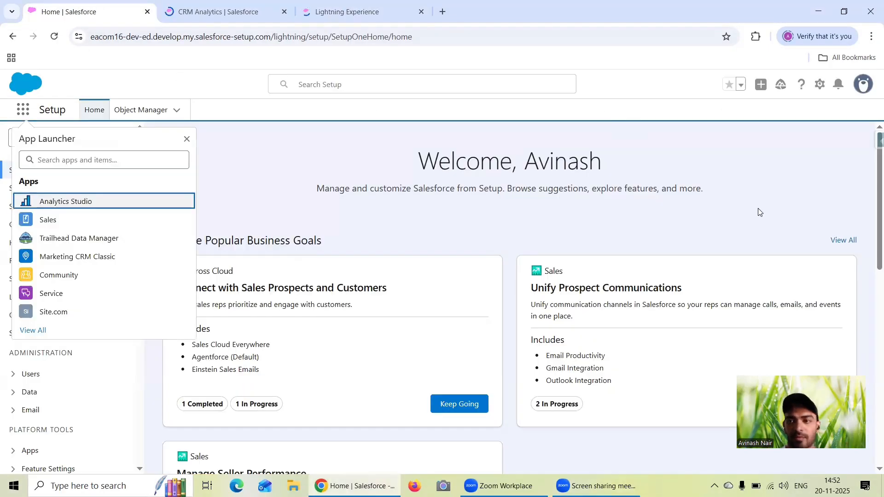
{"action": "left_click", "coordinate": [24, 109]}
{"action": "left_click", "coordinate": [24, 109]}
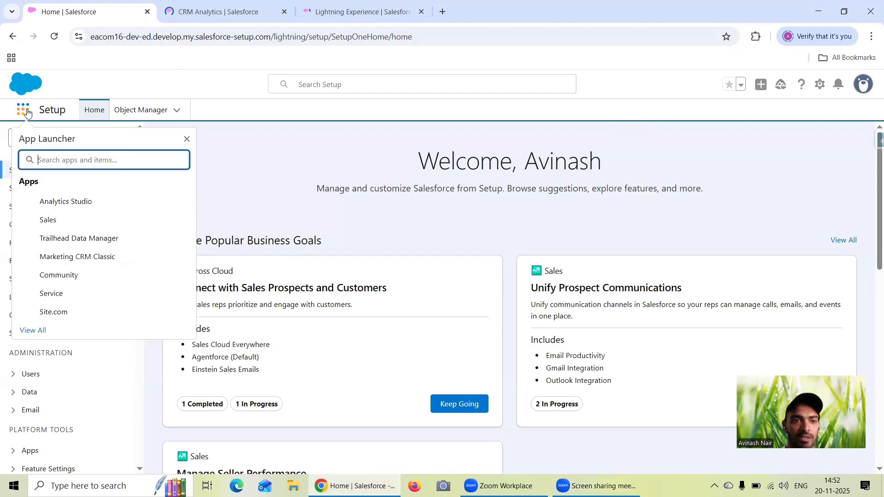
{"action": "type", "text": "Opp"}
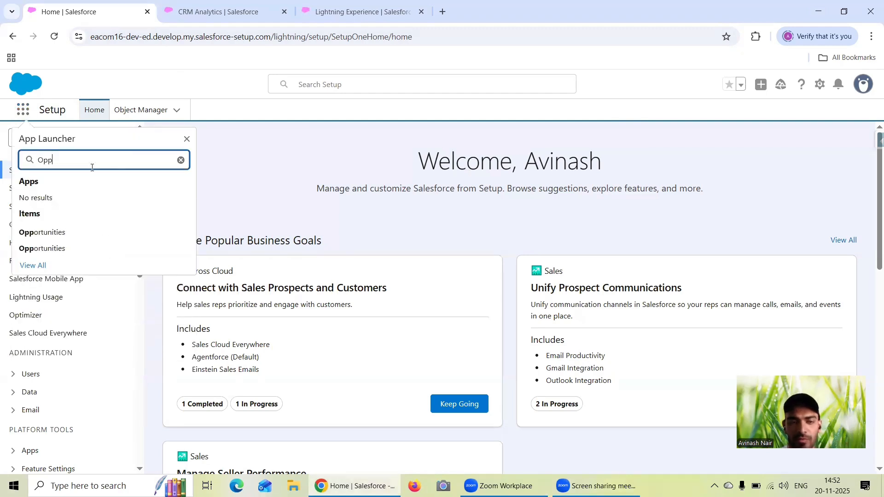
{"action": "left_click", "coordinate": [72, 230]}
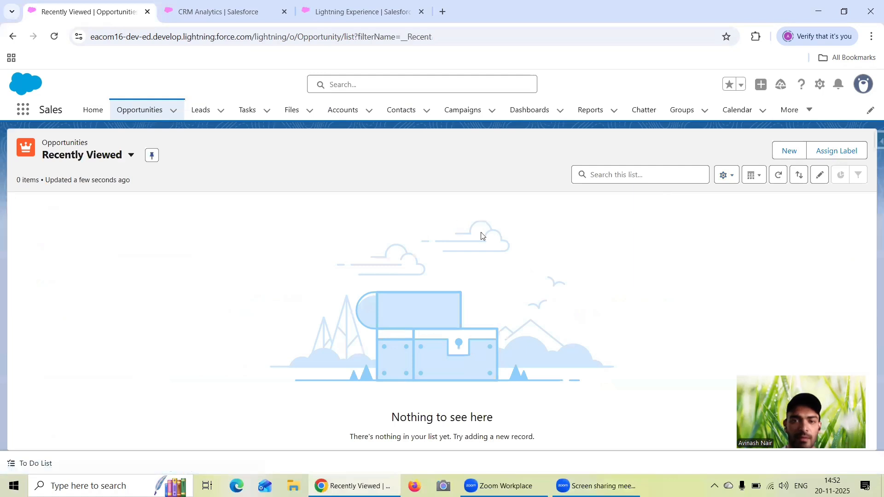
- Start a new opportunity, review the form's fields down to Description, and close it without saving
{"action": "left_click", "coordinate": [783, 152]}
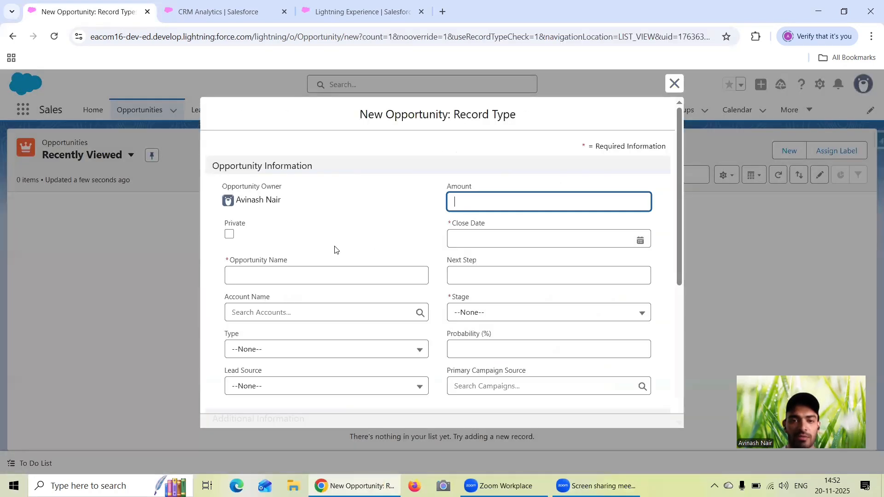
{"action": "scroll", "coordinate": [478, 257], "scroll_direction": "down", "scroll_amount": 1}
{"action": "scroll", "coordinate": [480, 256], "scroll_direction": "down", "scroll_amount": 1}
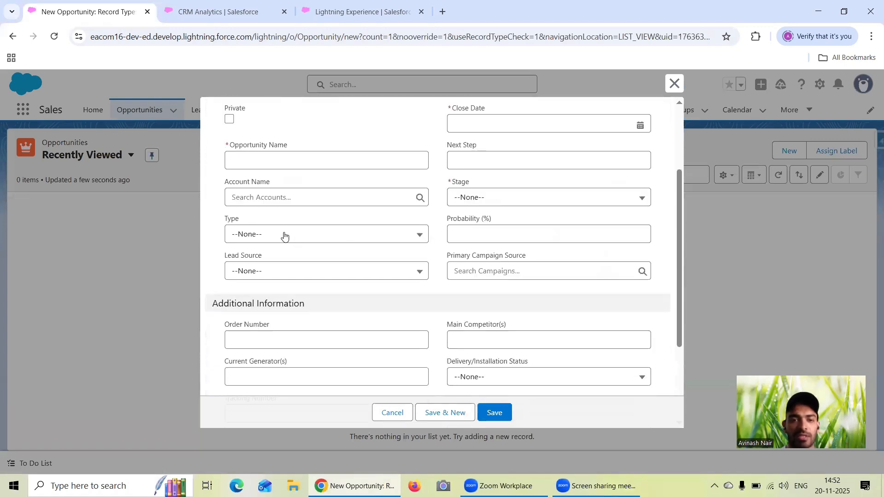
{"action": "scroll", "coordinate": [407, 240], "scroll_direction": "down", "scroll_amount": 3}
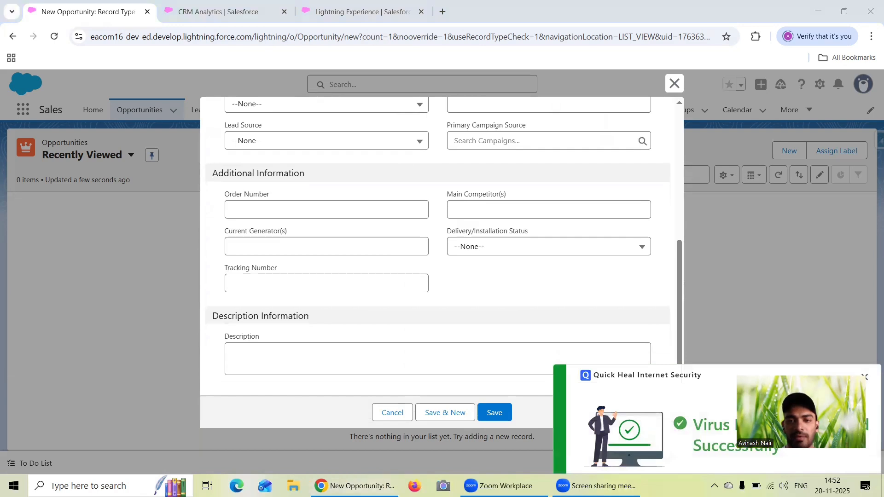
{"action": "scroll", "coordinate": [496, 253], "scroll_direction": "up", "scroll_amount": 1}
{"action": "scroll", "coordinate": [496, 253], "scroll_direction": "up", "scroll_amount": 1}
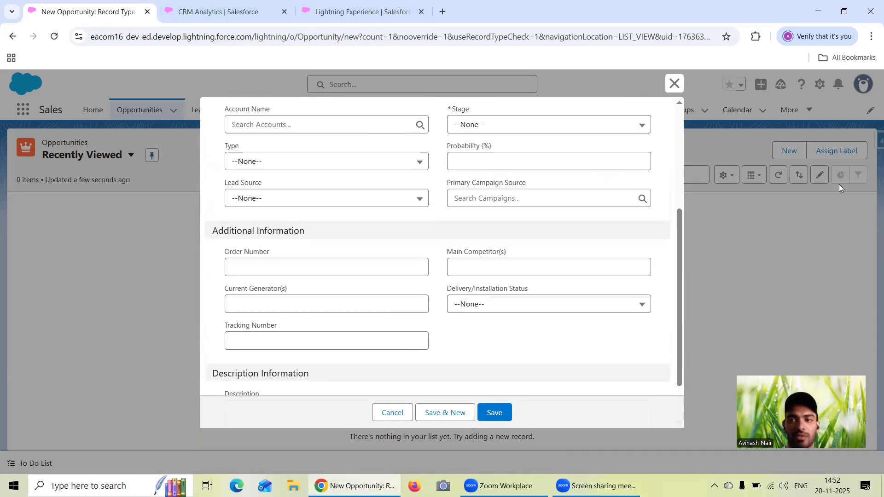
{"action": "left_click", "coordinate": [675, 84]}
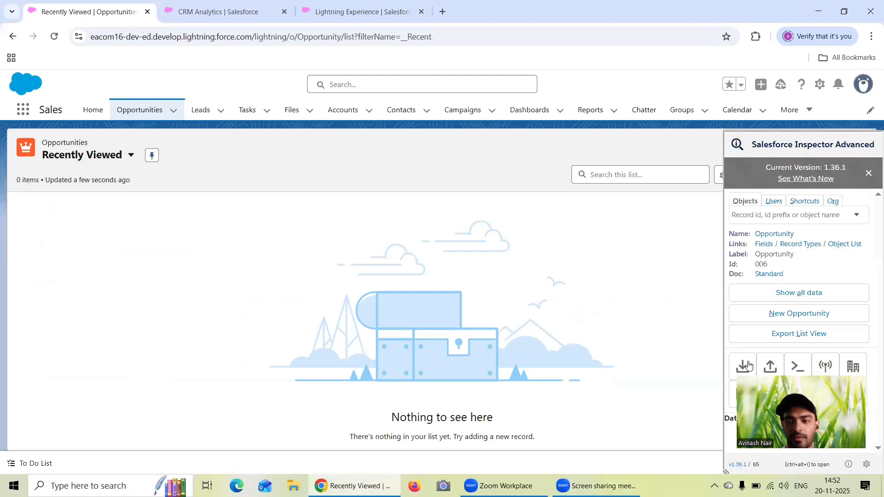
- Open Salesforce Inspector's Data Export for Opportunity in a new browser tab, keeping only one copy of it
{"action": "right_click", "coordinate": [742, 241]}
{"action": "left_click", "coordinate": [297, 90]}
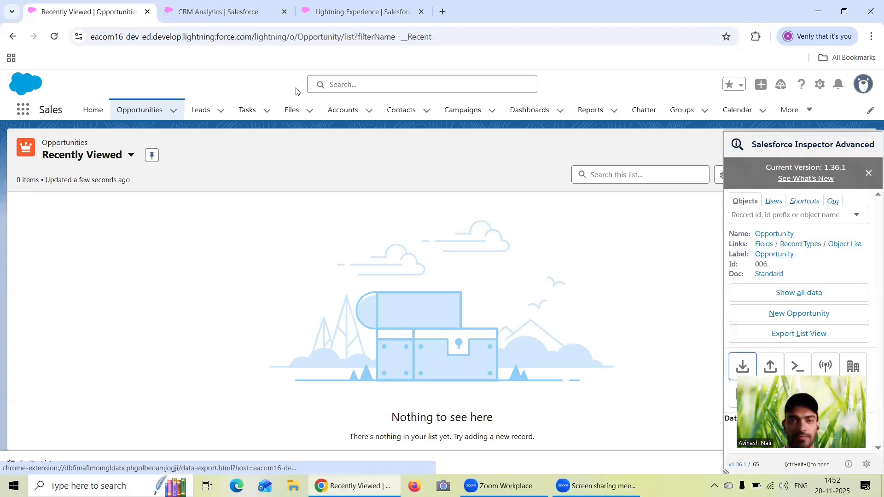
{"action": "right_click", "coordinate": [742, 366]}
{"action": "left_click", "coordinate": [783, 253]}
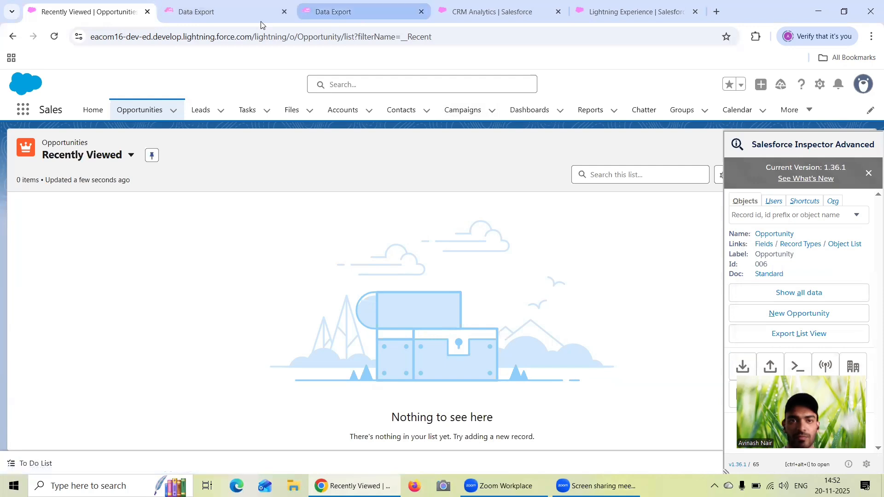
{"action": "left_click", "coordinate": [406, 14]}
{"action": "left_click", "coordinate": [422, 12]}
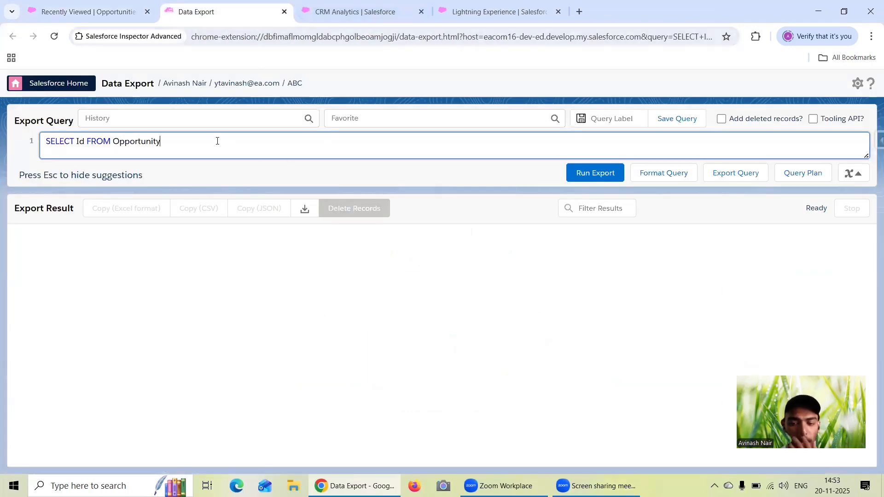
- Add the Name and StageName fields after Id in the Opportunity export query
{"action": "key", "text": "Left"}
{"action": "key", "text": "Left"}
{"action": "key", "text": "Left"}
{"action": "key", "text": "Left"}
{"action": "key", "text": "Left"}
{"action": "key", "text": "Left"}
{"action": "key", "text": "Left"}
{"action": "key", "text": "Left"}
{"action": "key", "text": "Left"}
{"action": "key", "text": "Left"}
{"action": "key", "text": "Left"}
{"action": "key", "text": "Left"}
{"action": "key", "text": "Left"}
{"action": "key", "text": "Left"}
{"action": "key", "text": "Left"}
{"action": "key", "text": "Left"}
{"action": "key", "text": "Left"}
{"action": "key", "text": "Left"}
{"action": "key", "text": "Left"}
{"action": "key", "text": "Left"}
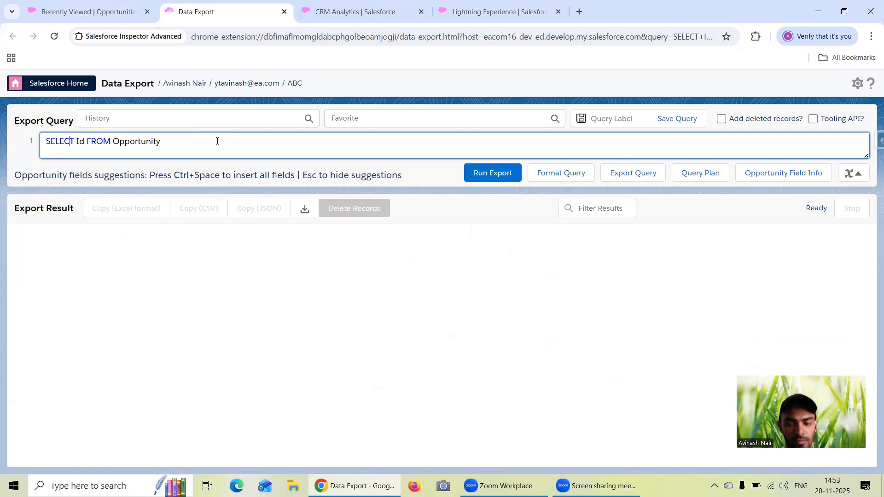
{"action": "key", "text": "Right"}
{"action": "key", "text": "Right"}
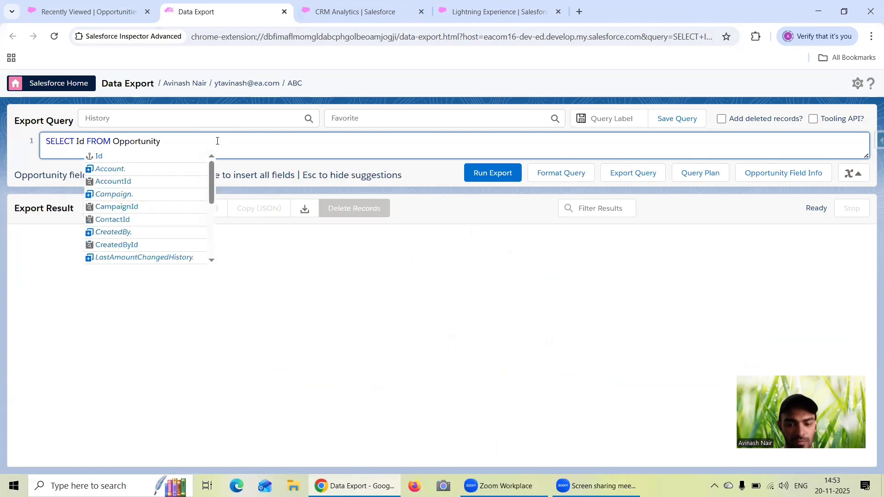
{"action": "type", "text": ", Name, "}
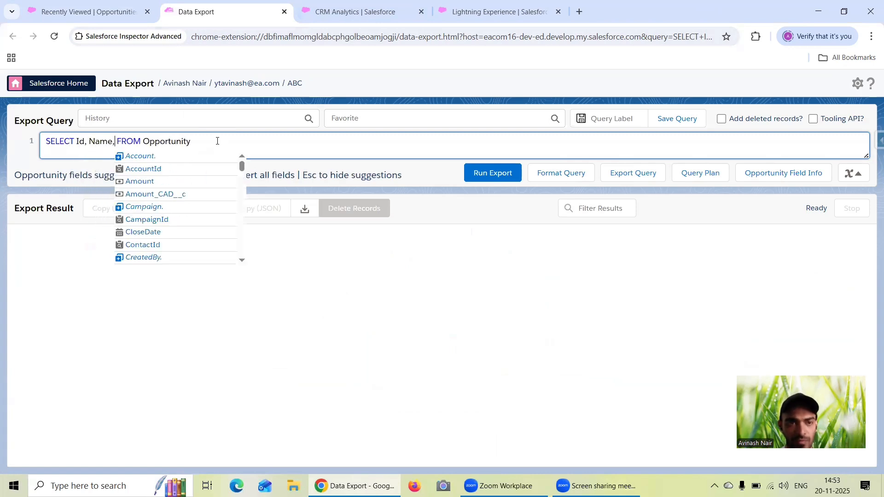
{"action": "type", "text": "StaeN "}
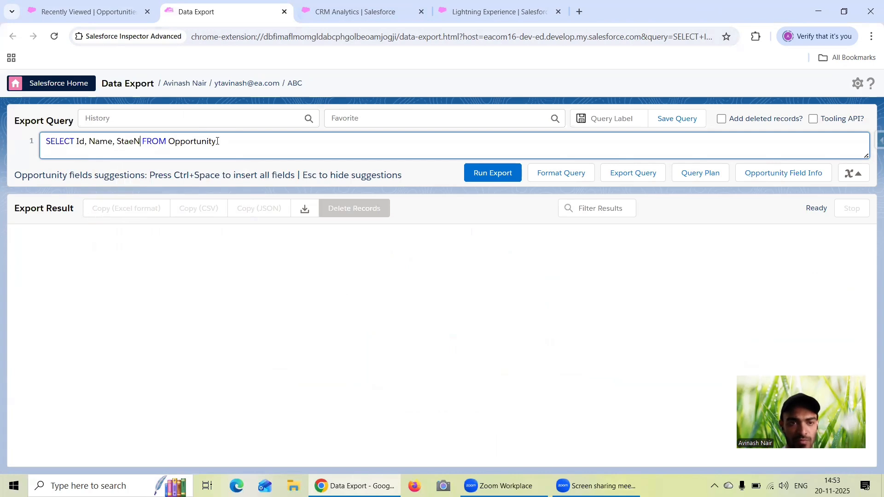
{"action": "type", "text": "a"}
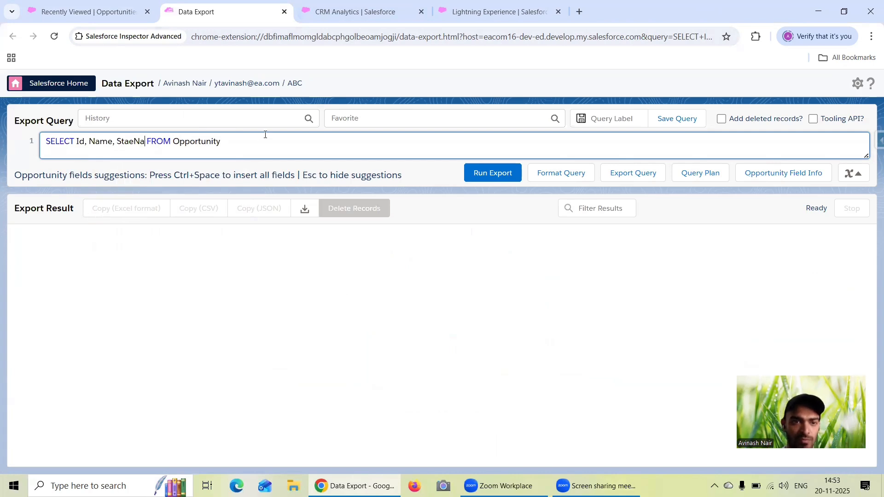
{"action": "key", "text": "BackSpace"}
{"action": "key", "text": "BackSpace"}
{"action": "key", "text": "BackSpace"}
{"action": "key", "text": "BackSpace"}
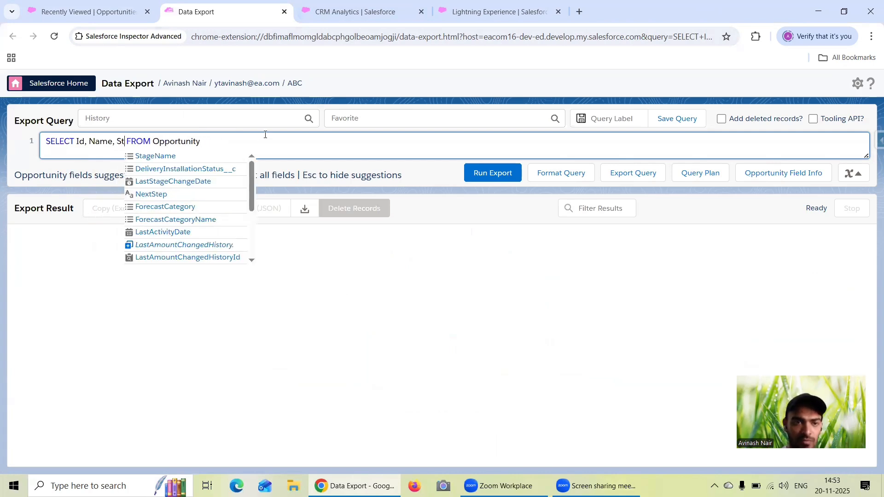
{"action": "left_click", "coordinate": [163, 157]}
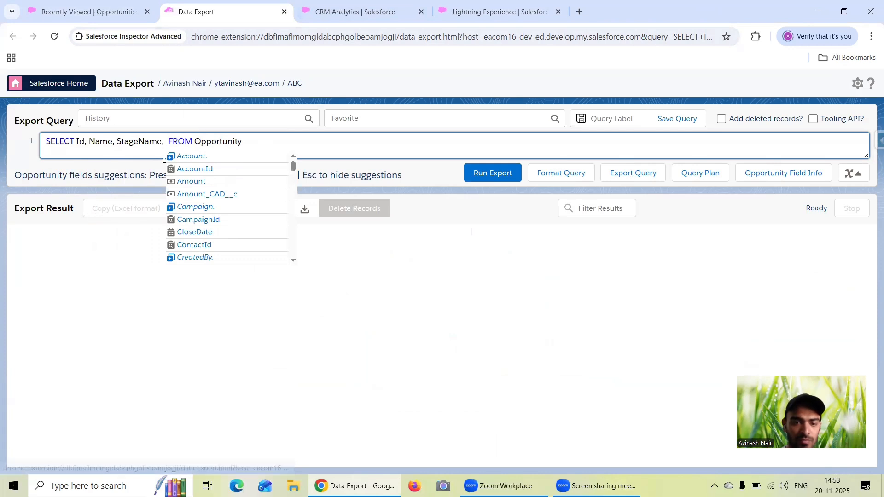
- Add the LeadSource, Type and CloseDate fields to the Opportunity export query
{"action": "type", "text": "Lea"}
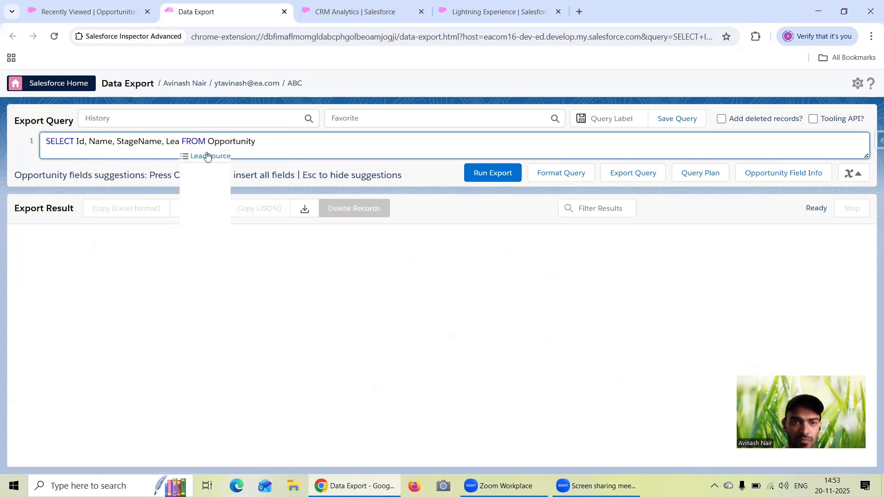
{"action": "left_click", "coordinate": [207, 157]}
{"action": "type", "text": "ype"}
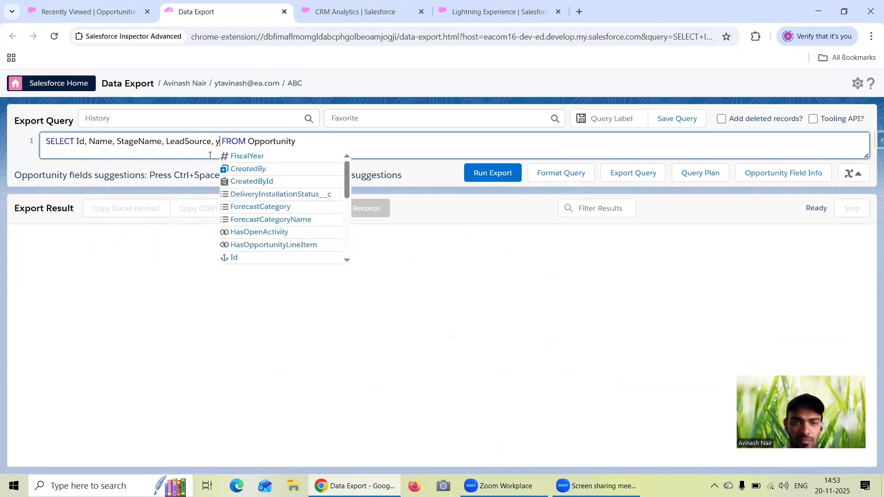
{"action": "left_click", "coordinate": [251, 183]}
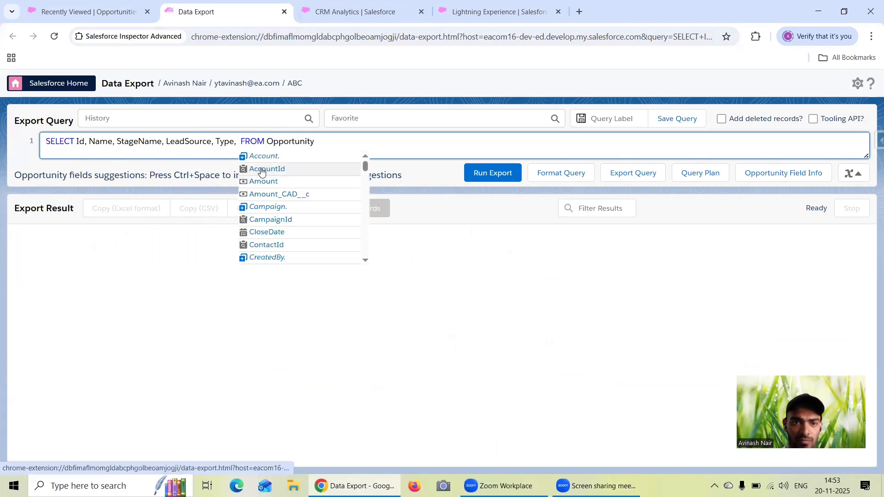
{"action": "type", "text": "Clos"}
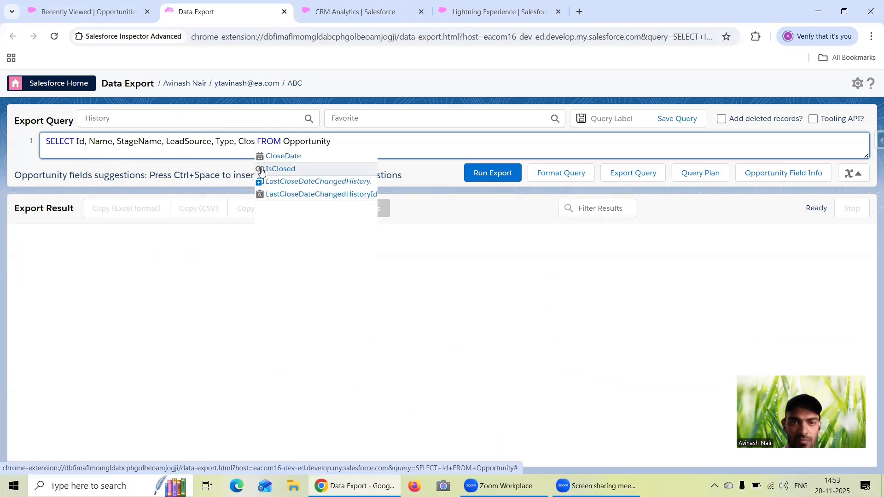
{"action": "left_click", "coordinate": [299, 157]}
- Run the Opportunity export query and look through the exported records
{"action": "left_click", "coordinate": [495, 179]}
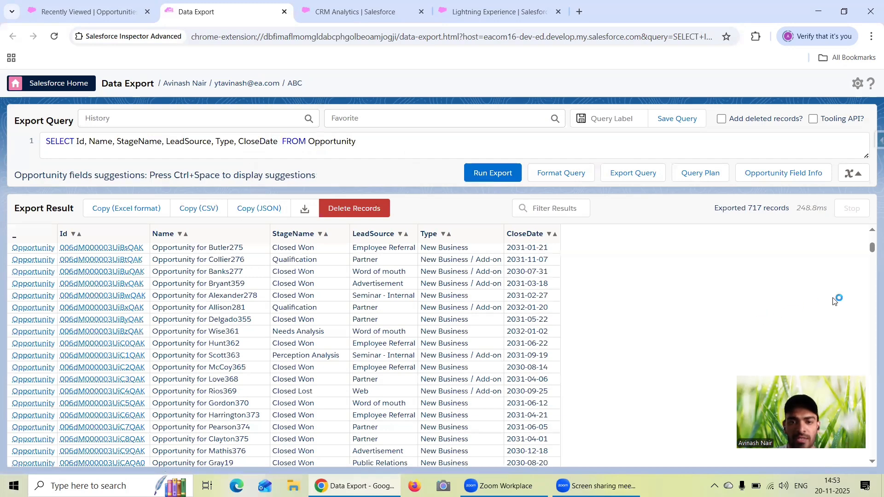
{"action": "left_click", "coordinate": [872, 267]}
{"action": "mouse_move", "coordinate": [871, 267]}
{"action": "left_mouse_down"}
{"action": "mouse_move", "coordinate": [872, 428]}
{"action": "mouse_move", "coordinate": [872, 268]}
{"action": "left_mouse_up"}
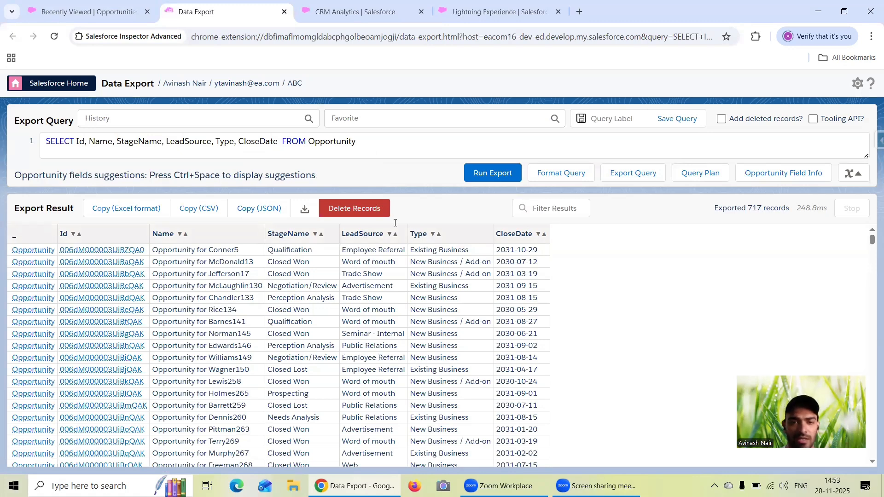
- Return to the Opportunities list, close the Salesforce Inspector panel and start a new opportunity
{"action": "left_click", "coordinate": [77, 11]}
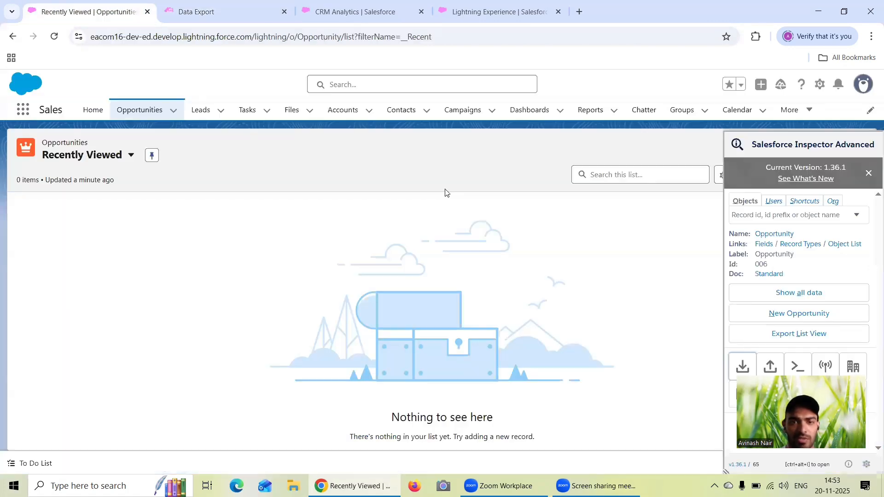
{"action": "left_click", "coordinate": [869, 173]}
{"action": "left_click", "coordinate": [667, 153]}
{"action": "left_click", "coordinate": [784, 156]}
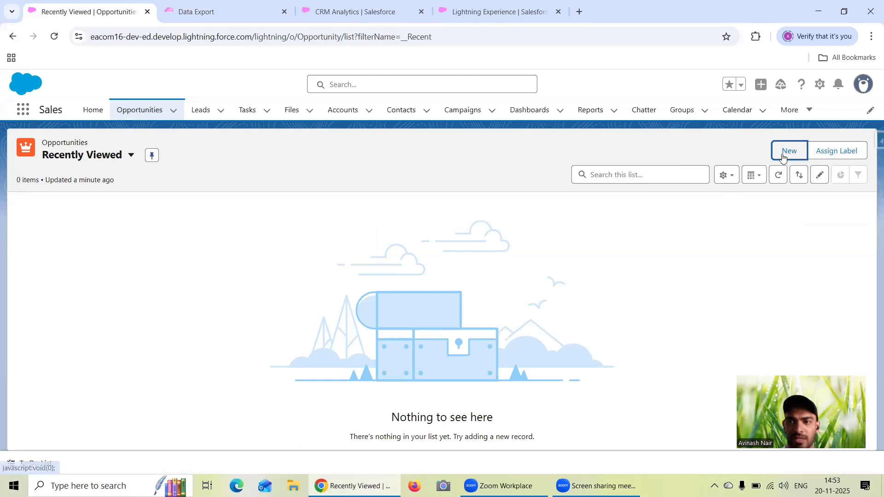
- Examine the fields of the new opportunity form, including the options for Delivery/Installation Status
{"action": "scroll", "coordinate": [341, 283], "scroll_direction": "down", "scroll_amount": 3}
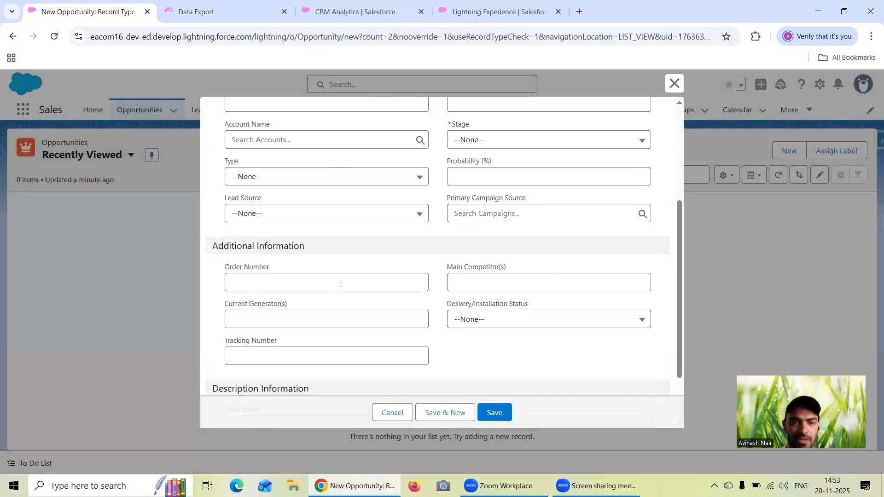
{"action": "scroll", "coordinate": [356, 275], "scroll_direction": "up", "scroll_amount": 2}
{"action": "scroll", "coordinate": [356, 275], "scroll_direction": "down", "scroll_amount": 4}
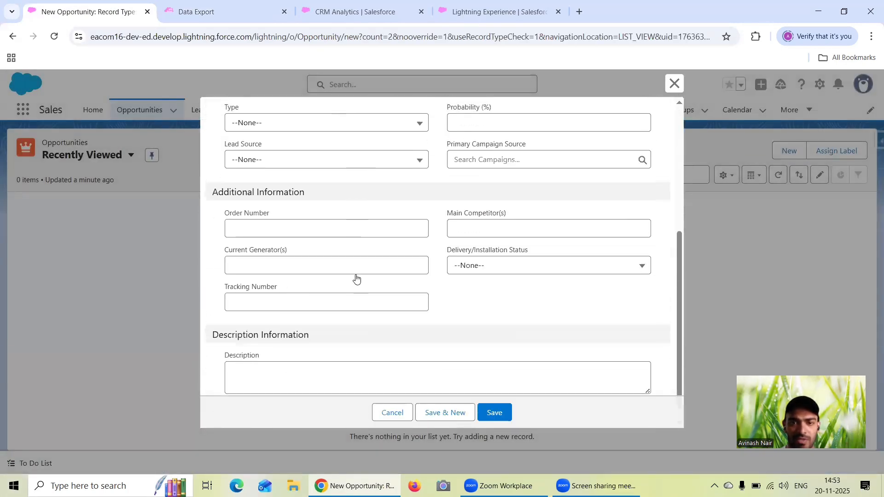
{"action": "left_click", "coordinate": [492, 249]}
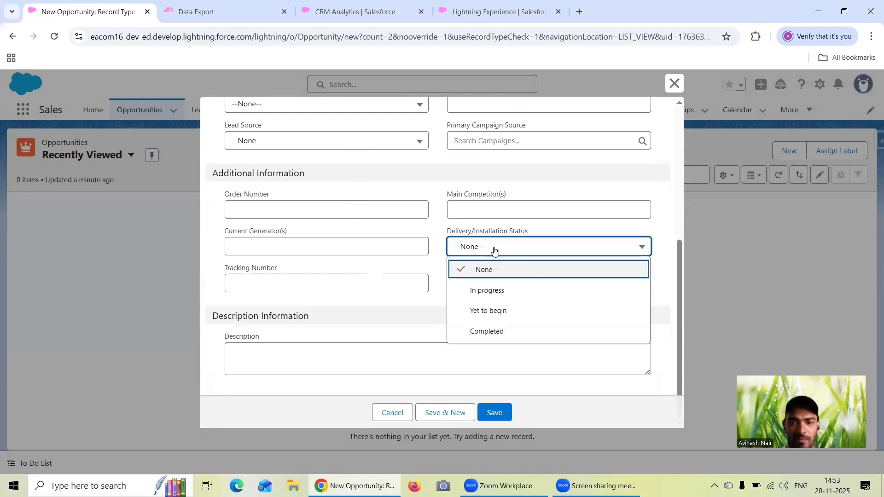
{"action": "left_click", "coordinate": [493, 249]}
{"action": "scroll", "coordinate": [521, 301], "scroll_direction": "up", "scroll_amount": 5}
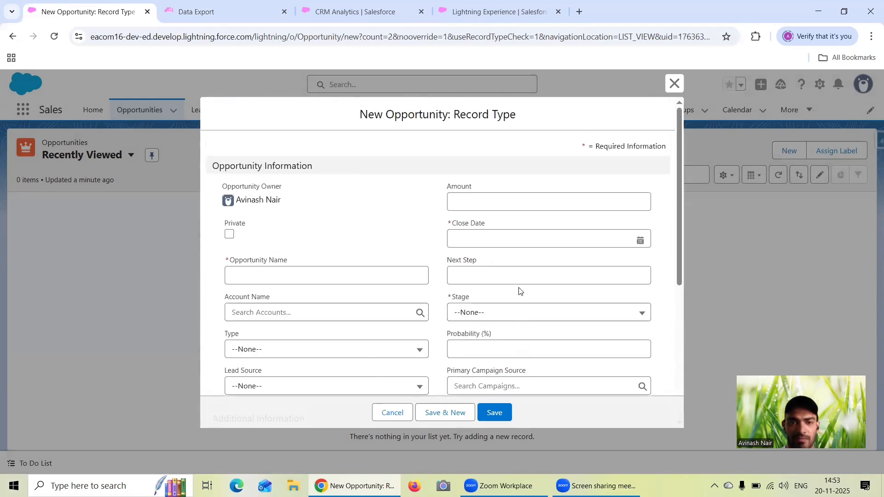
{"action": "scroll", "coordinate": [528, 229], "scroll_direction": "down", "scroll_amount": 3}
{"action": "scroll", "coordinate": [528, 229], "scroll_direction": "up", "scroll_amount": 3}
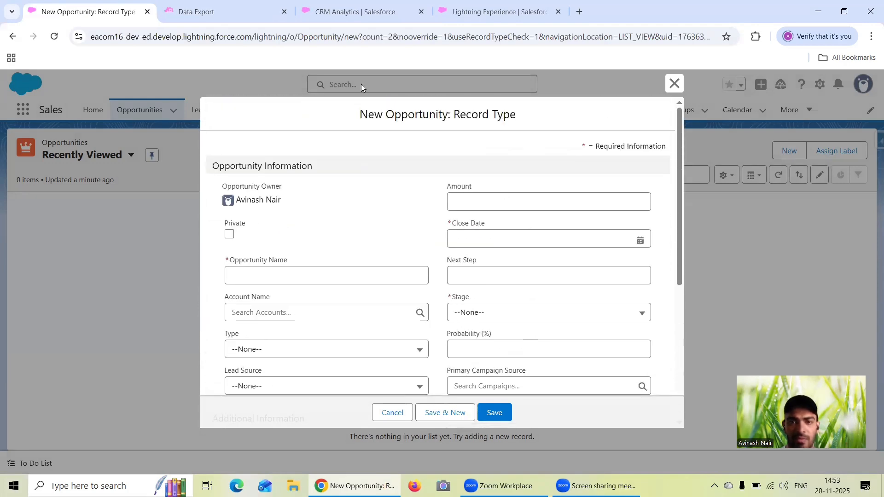
- Return to the Data Export query, add the Amount field to the Opportunity query and run the export
{"action": "left_click", "coordinate": [240, 13]}
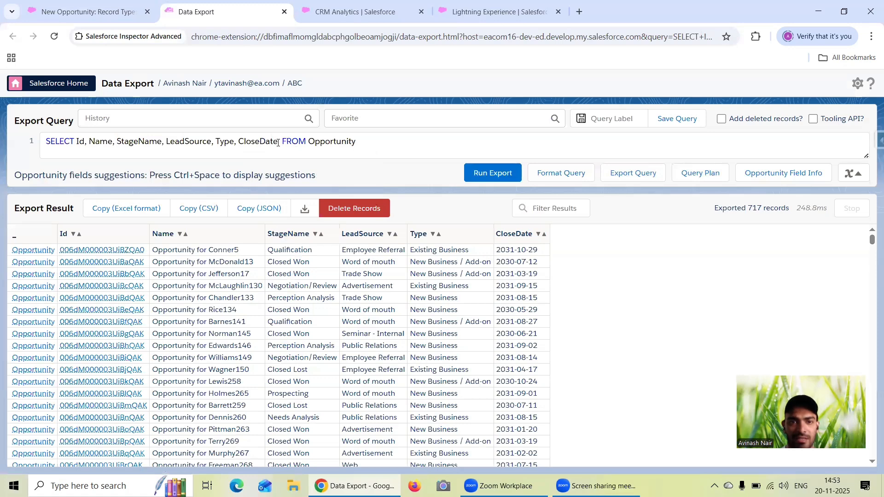
{"action": "left_click", "coordinate": [284, 141]}
{"action": "type", "text": ", Amo"}
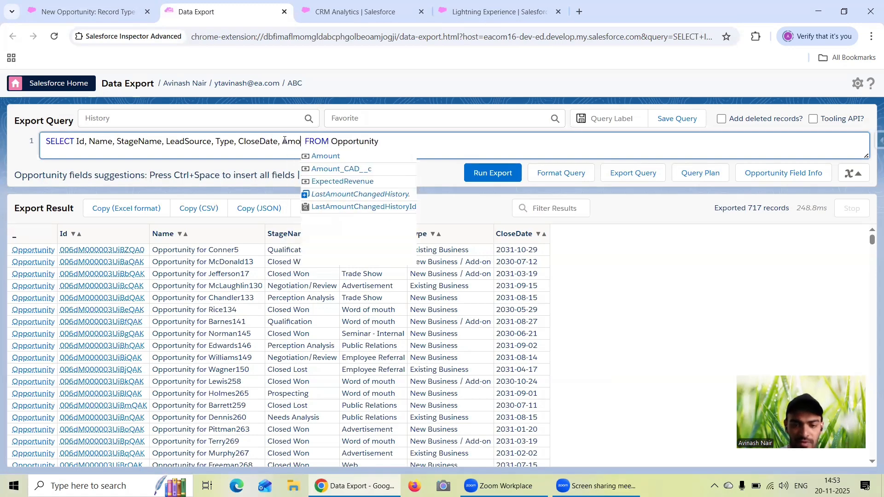
{"action": "left_click", "coordinate": [325, 156]}
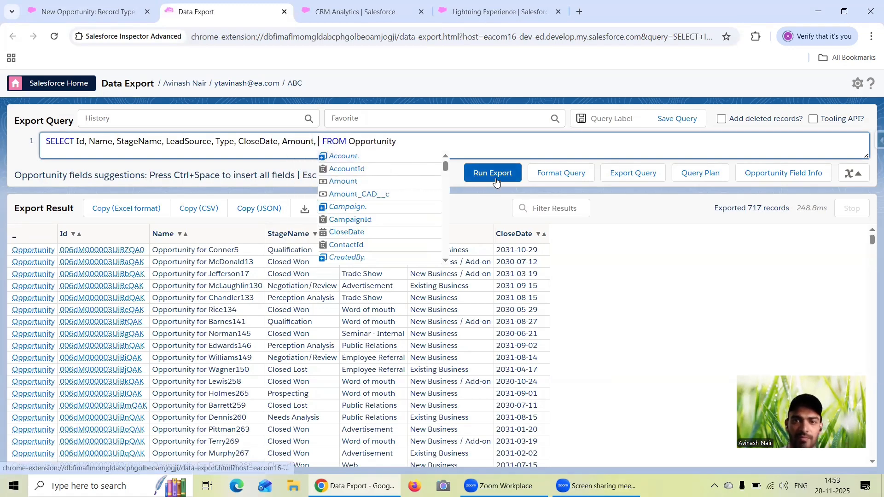
{"action": "left_click", "coordinate": [495, 180]}
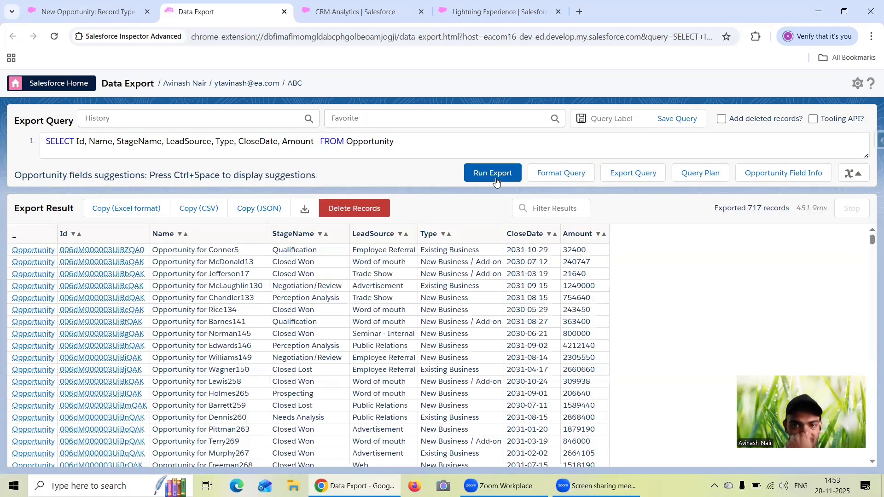
- From Analytics Studio, go through Data Manager to the dataflows and recipes list, open the Free Session 27 recipe and close the leftover Lightning Experience page
{"action": "left_click", "coordinate": [330, 19]}
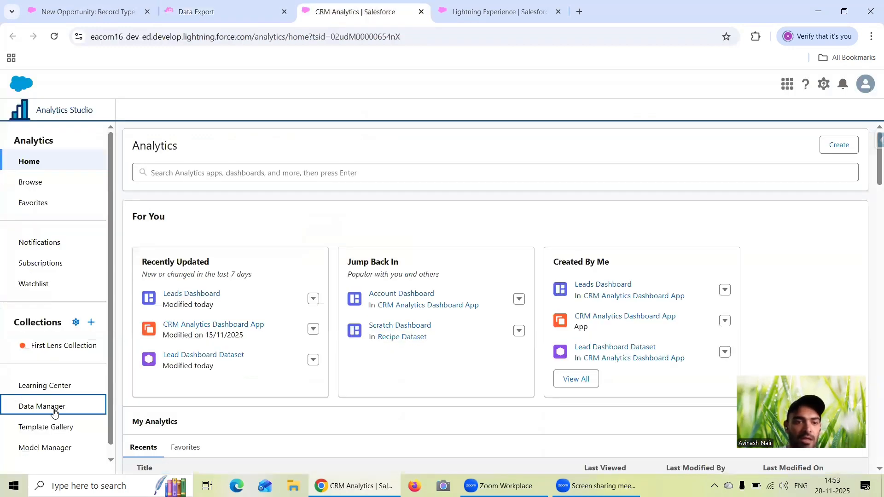
{"action": "left_click", "coordinate": [54, 411]}
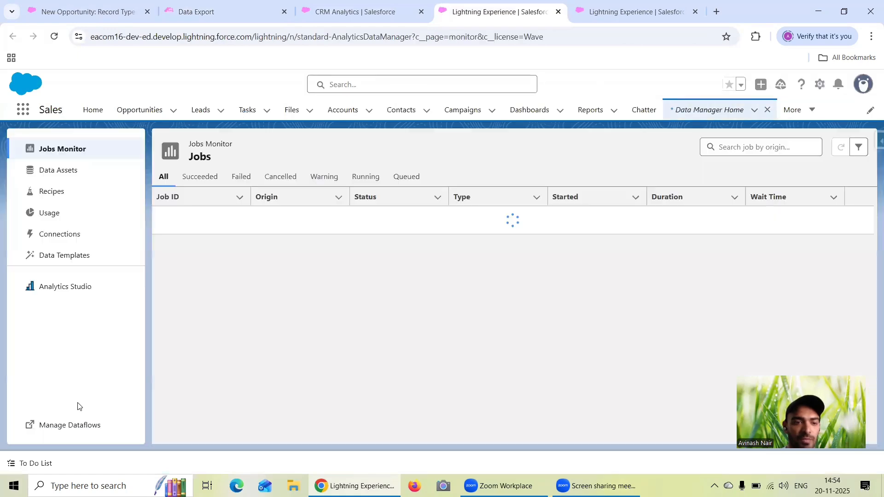
{"action": "left_click", "coordinate": [65, 425]}
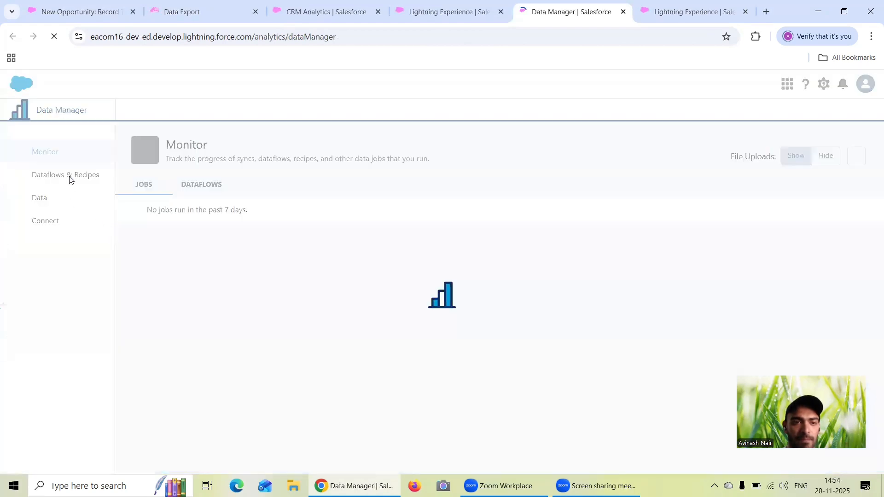
{"action": "left_click", "coordinate": [72, 175]}
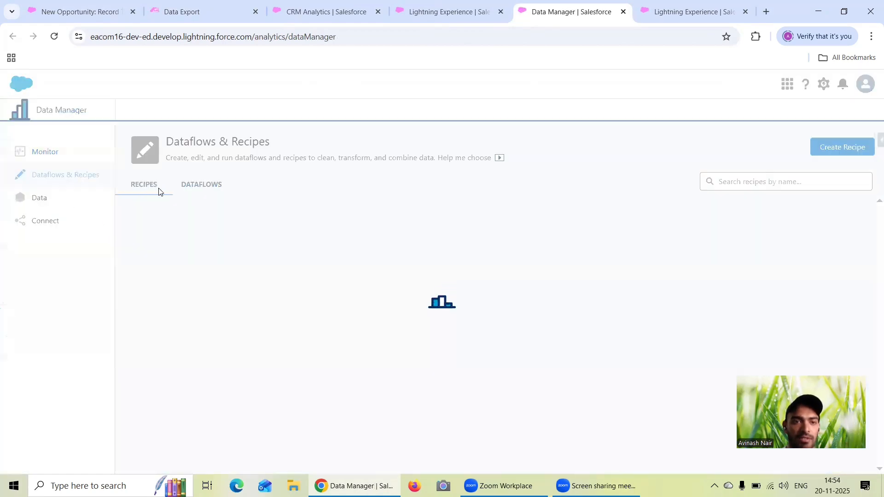
{"action": "left_click", "coordinate": [195, 227]}
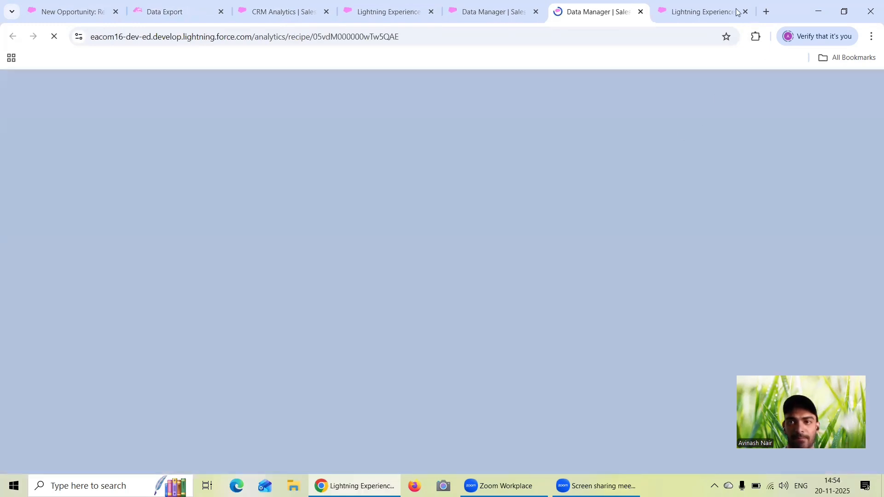
{"action": "left_click", "coordinate": [746, 17]}
{"action": "left_click", "coordinate": [745, 11]}
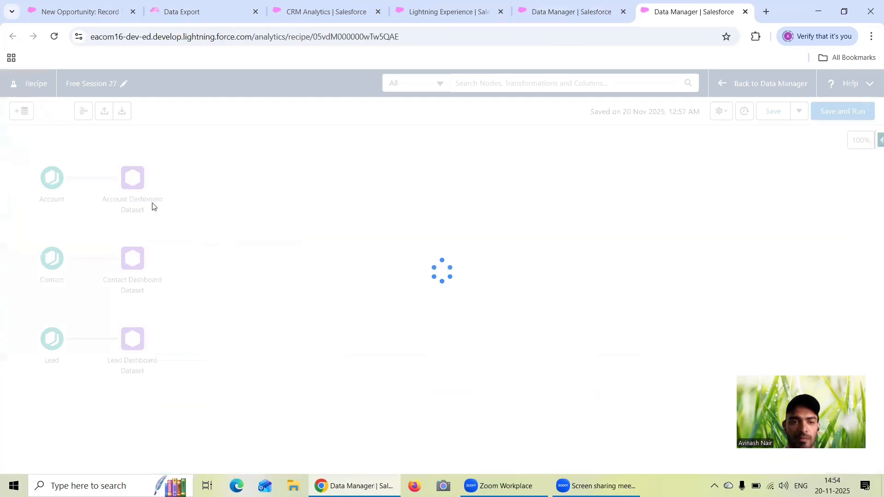
- Start adding input data to the recipe and limit the source types to Salesforce Objects only
{"action": "left_click", "coordinate": [22, 111]}
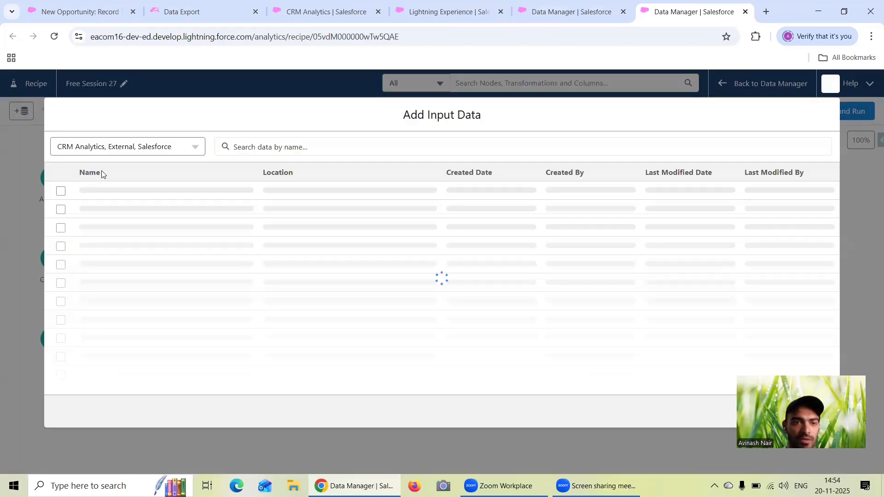
{"action": "left_click", "coordinate": [128, 149]}
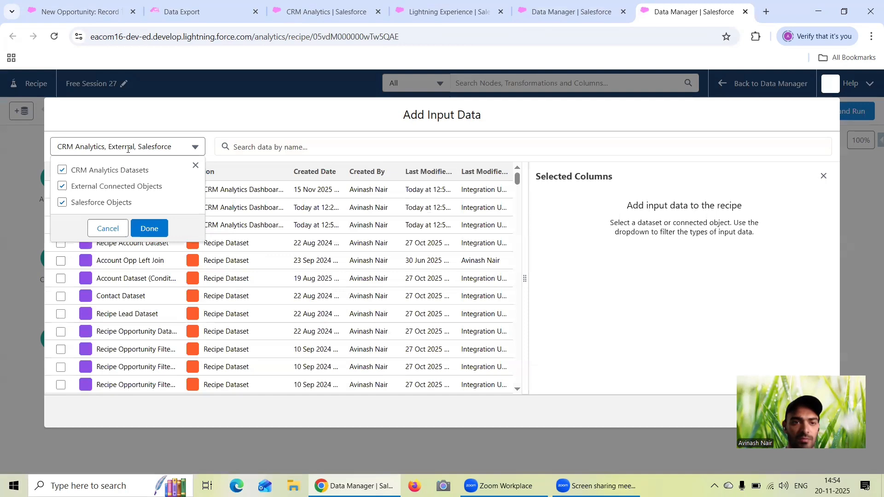
{"action": "left_click", "coordinate": [101, 187]}
{"action": "left_click", "coordinate": [99, 170]}
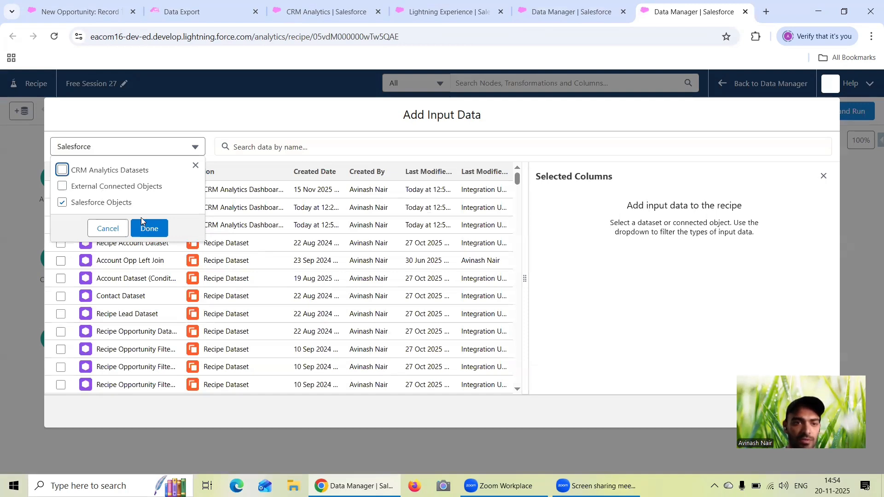
{"action": "left_click", "coordinate": [147, 226]}
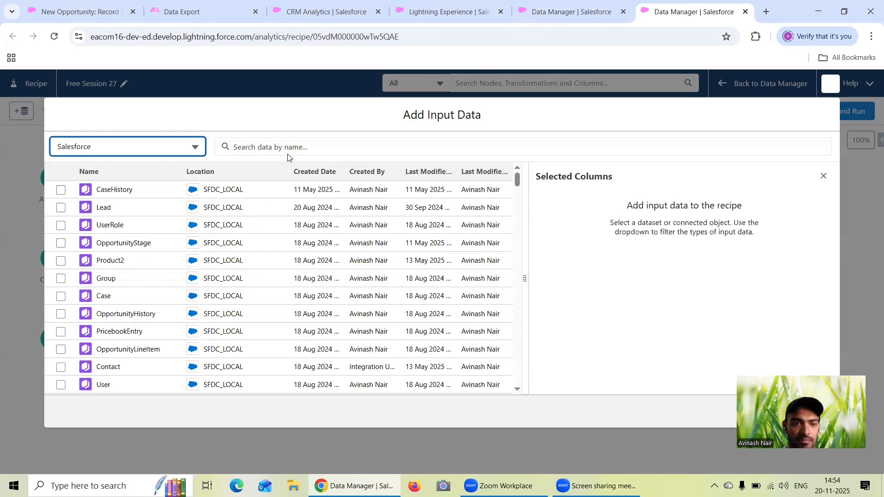
- Search the input data for "Oppo" and choose the Opportunity object
{"action": "left_click", "coordinate": [289, 144]}
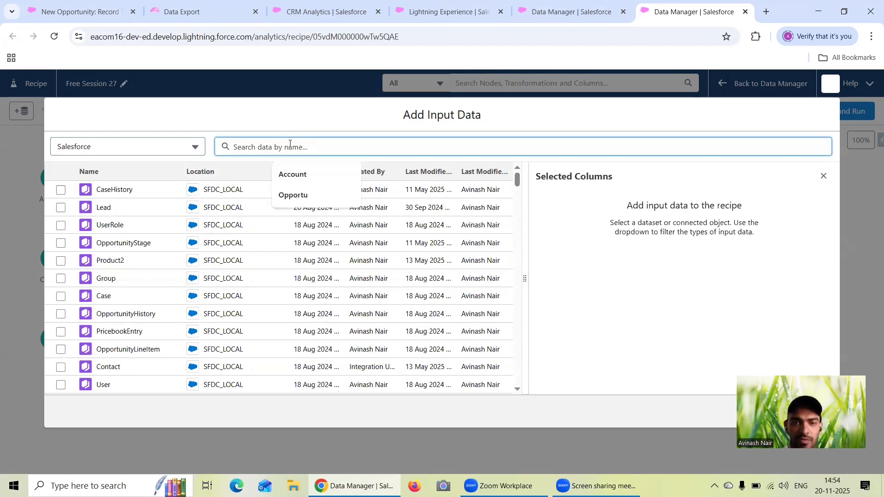
{"action": "type", "text": "Oppo"}
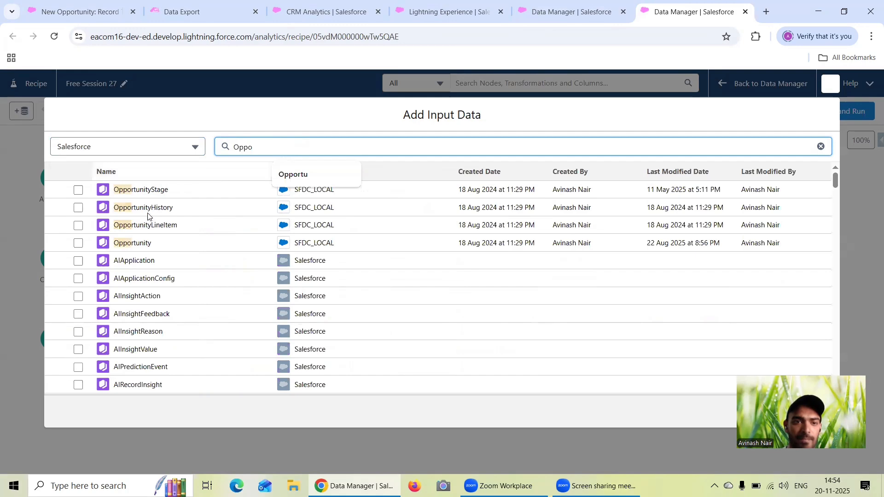
{"action": "left_click", "coordinate": [78, 243]}
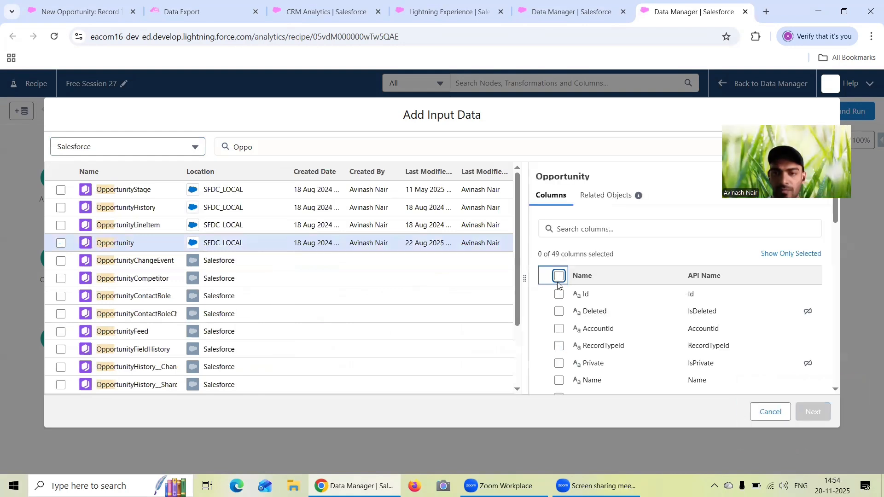
- Include the Id, AccountId, Name, StageName, Amount and Expected Amount columns of the Opportunity object
{"action": "left_click", "coordinate": [559, 294]}
{"action": "left_click", "coordinate": [559, 329]}
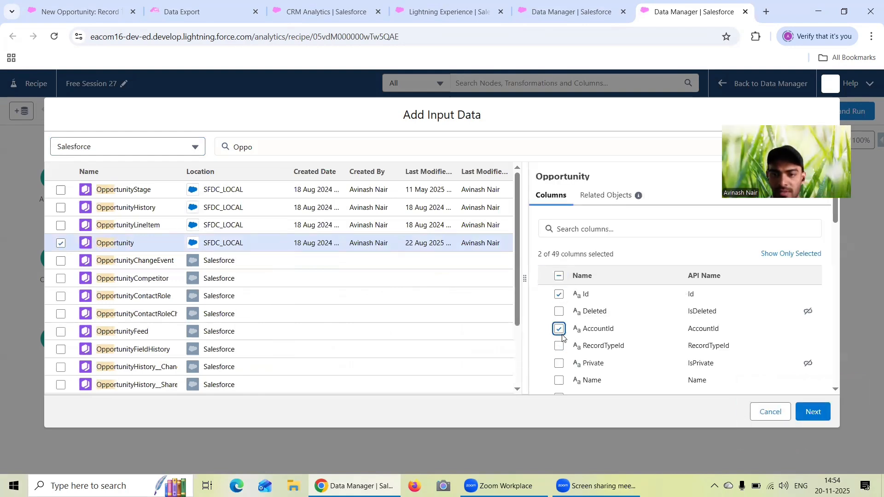
{"action": "left_click", "coordinate": [559, 380]}
{"action": "scroll", "coordinate": [603, 355], "scroll_direction": "down", "scroll_amount": 3}
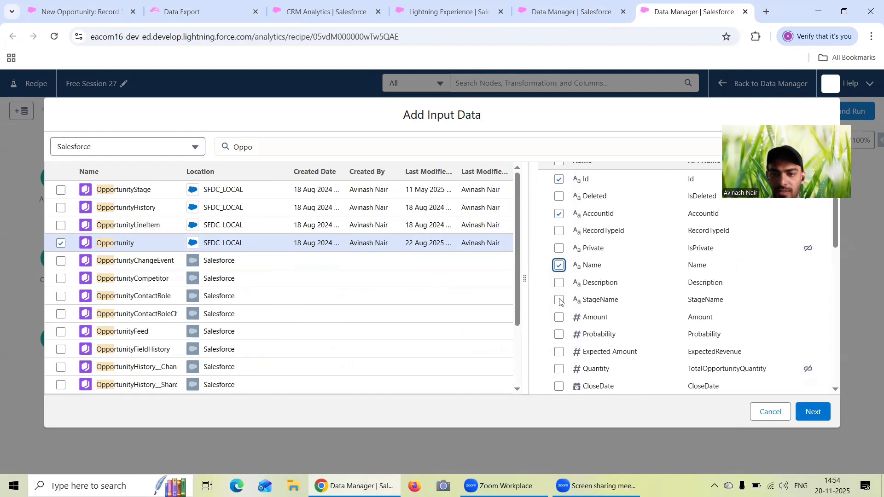
{"action": "left_click", "coordinate": [559, 300]}
{"action": "left_click", "coordinate": [559, 320]}
{"action": "scroll", "coordinate": [608, 319], "scroll_direction": "down", "scroll_amount": 1}
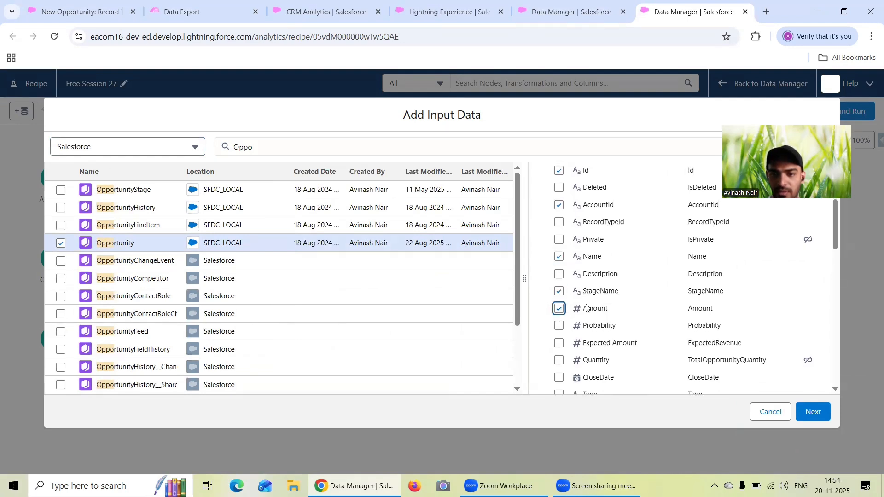
{"action": "scroll", "coordinate": [560, 298], "scroll_direction": "down", "scroll_amount": 1}
{"action": "left_click", "coordinate": [557, 293]}
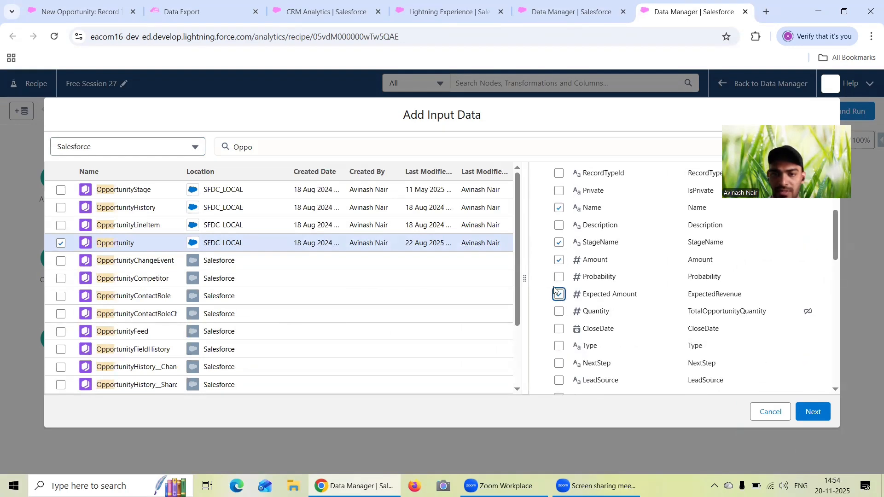
- Switch to the Data Export query, add the ExpectedRevenue field without a trailing comma and run the export
{"action": "left_click", "coordinate": [204, 8]}
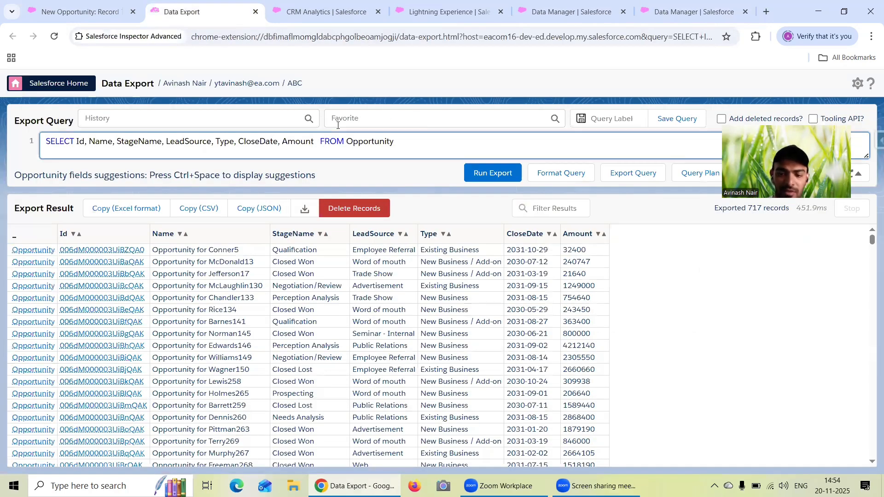
{"action": "type", "text": ", Ex"}
{"action": "type", "text": "pe"}
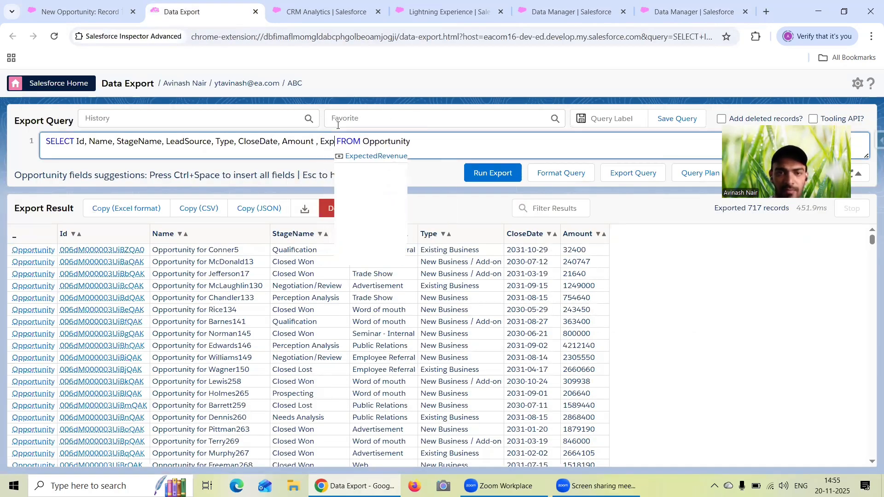
{"action": "left_click", "coordinate": [381, 156]}
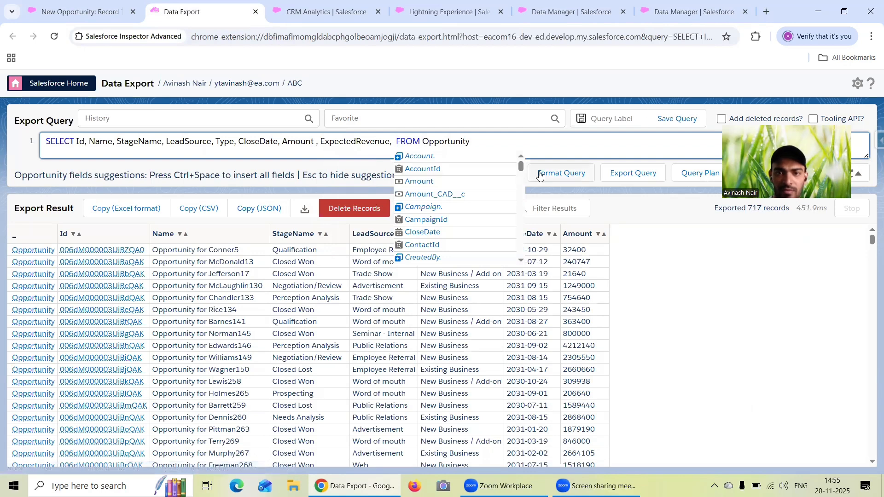
{"action": "left_click", "coordinate": [423, 145]}
{"action": "left_click", "coordinate": [395, 147]}
{"action": "key", "text": "BackSpace"}
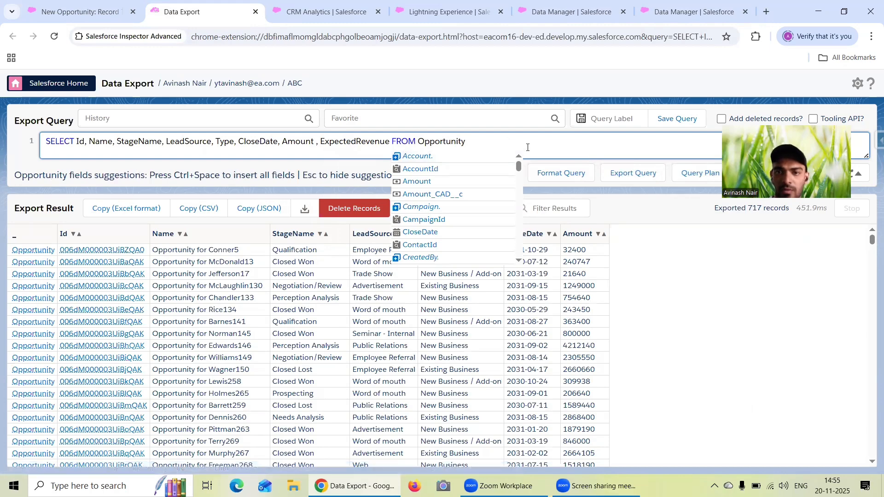
{"action": "key", "text": "BackSpace"}
{"action": "key", "text": "Escape"}
{"action": "left_click", "coordinate": [578, 176]}
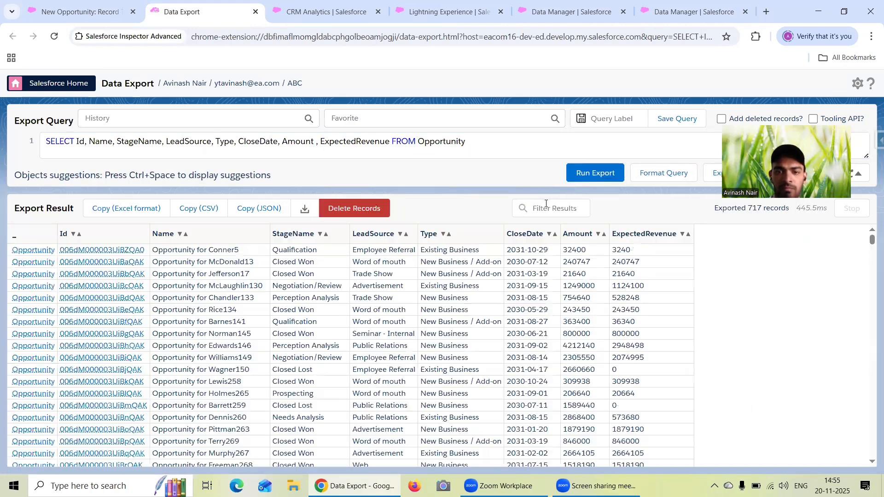
- Return to the recipe's input data selection and include the CloseDate, Type and LeadSource columns of Opportunity
{"action": "left_click", "coordinate": [342, 17]}
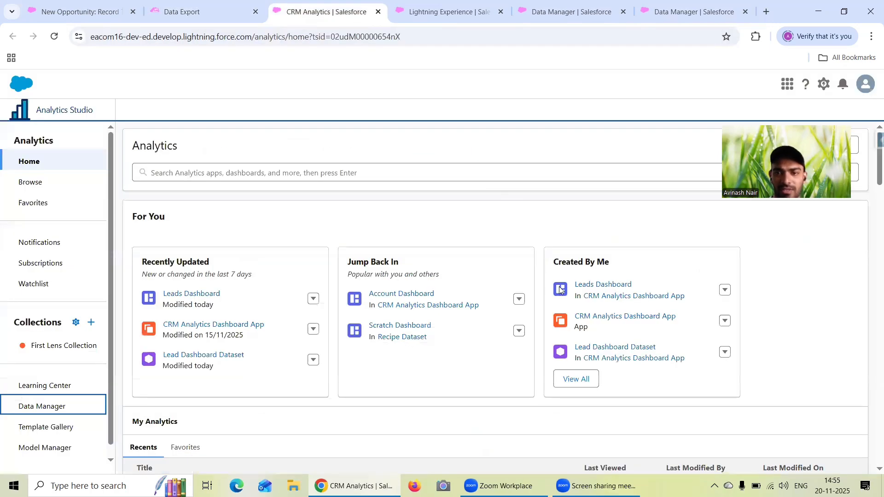
{"action": "left_click", "coordinate": [686, 11]}
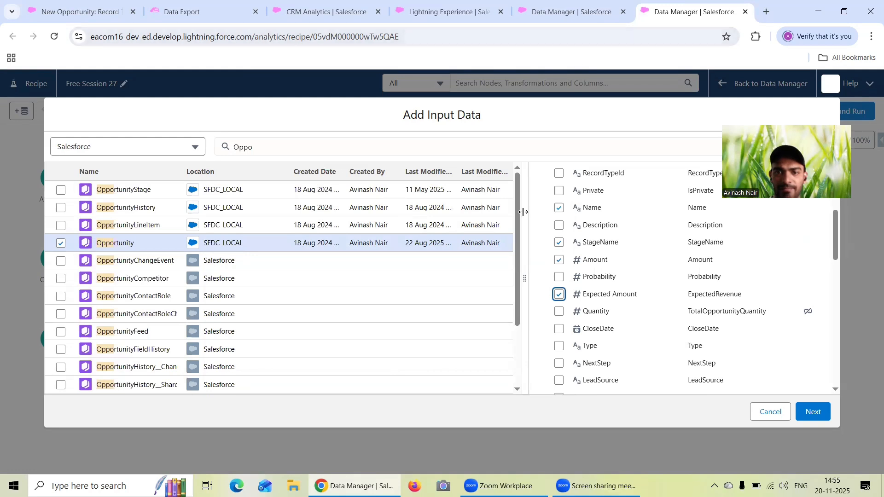
{"action": "scroll", "coordinate": [579, 314], "scroll_direction": "down", "scroll_amount": 2}
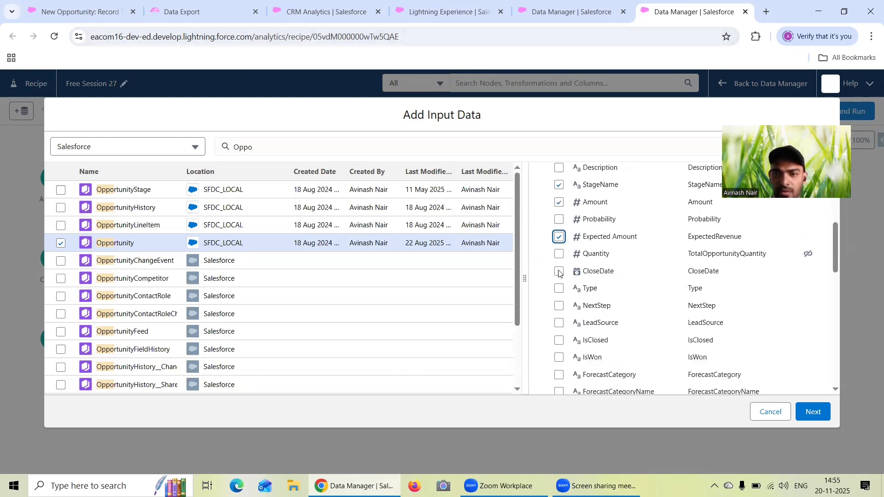
{"action": "left_click", "coordinate": [559, 272]}
{"action": "left_click", "coordinate": [559, 289]}
{"action": "scroll", "coordinate": [608, 290], "scroll_direction": "down", "scroll_amount": 2}
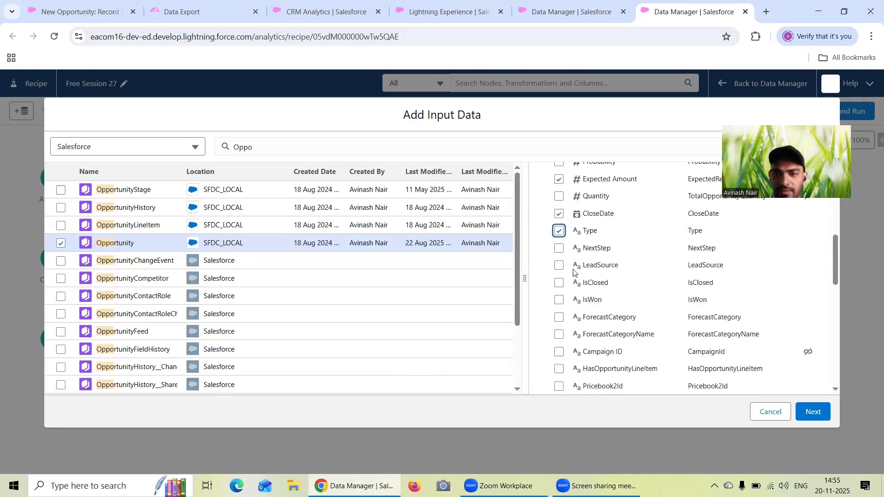
{"action": "left_click", "coordinate": [559, 266]}
- Include the CreatedDate column, check the remaining Opportunity columns and add the Opportunity input to the recipe
{"action": "scroll", "coordinate": [666, 292], "scroll_direction": "down", "scroll_amount": 4}
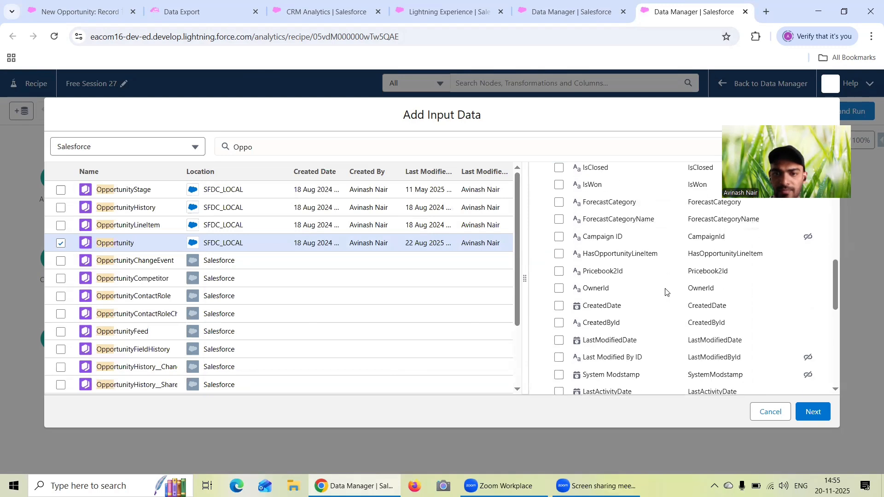
{"action": "scroll", "coordinate": [666, 291], "scroll_direction": "down", "scroll_amount": 2}
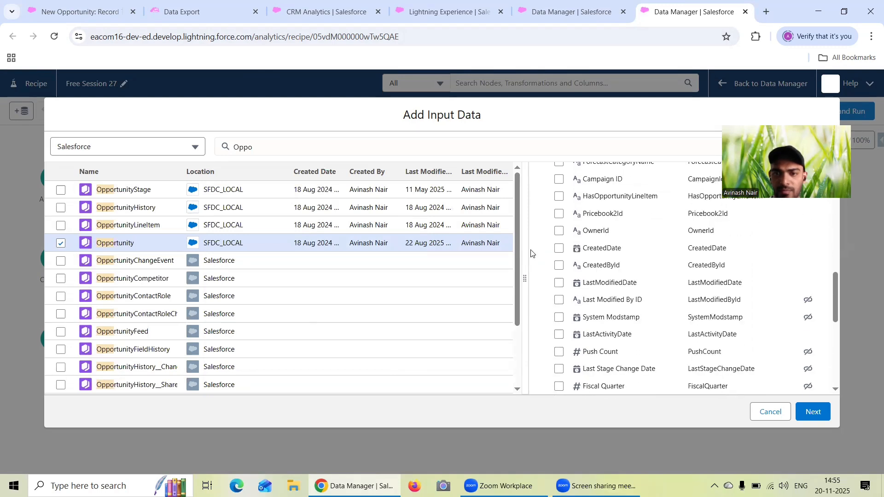
{"action": "left_click", "coordinate": [559, 251]}
{"action": "scroll", "coordinate": [661, 302], "scroll_direction": "down", "scroll_amount": 5}
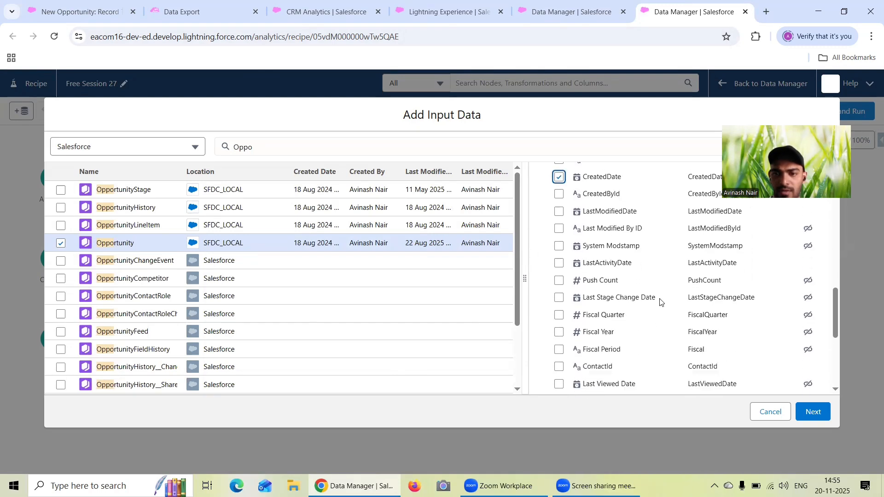
{"action": "scroll", "coordinate": [661, 302], "scroll_direction": "down", "scroll_amount": 1}
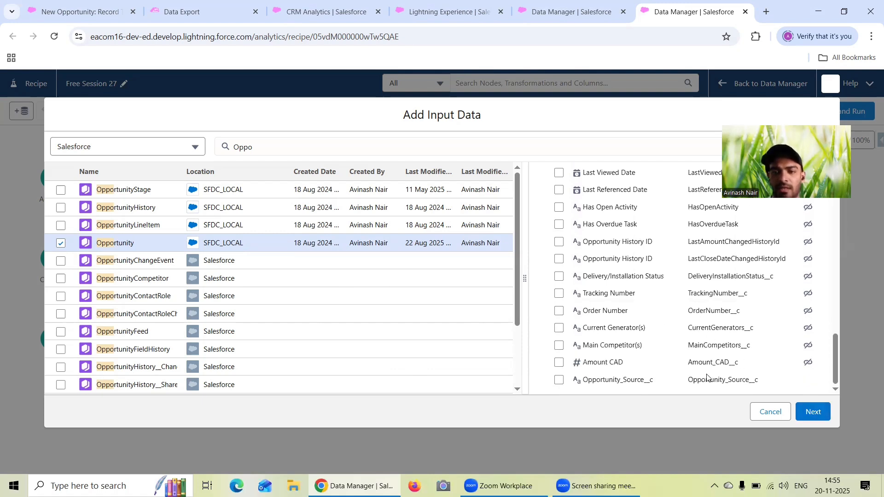
{"action": "left_click", "coordinate": [805, 413]}
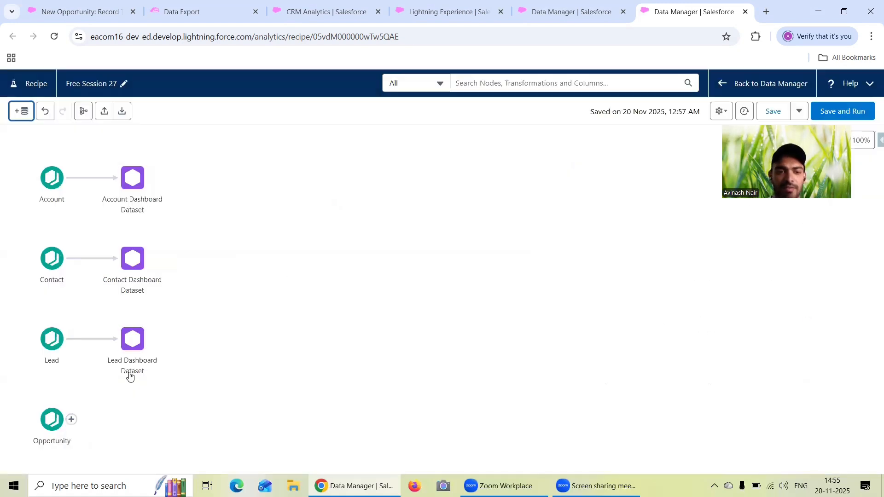
- Add an output node to the Opportunity input and name it Opportunity Dashboard Dataset
{"action": "left_click", "coordinate": [71, 419]}
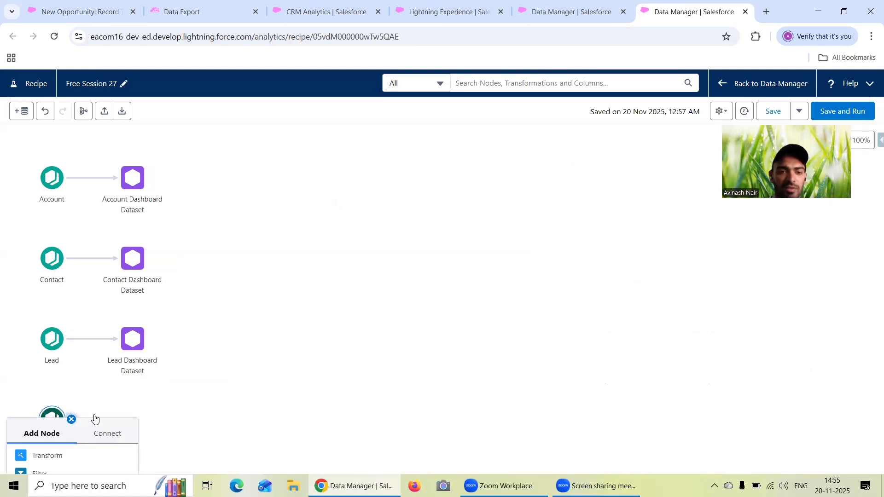
{"action": "left_click", "coordinate": [77, 462]}
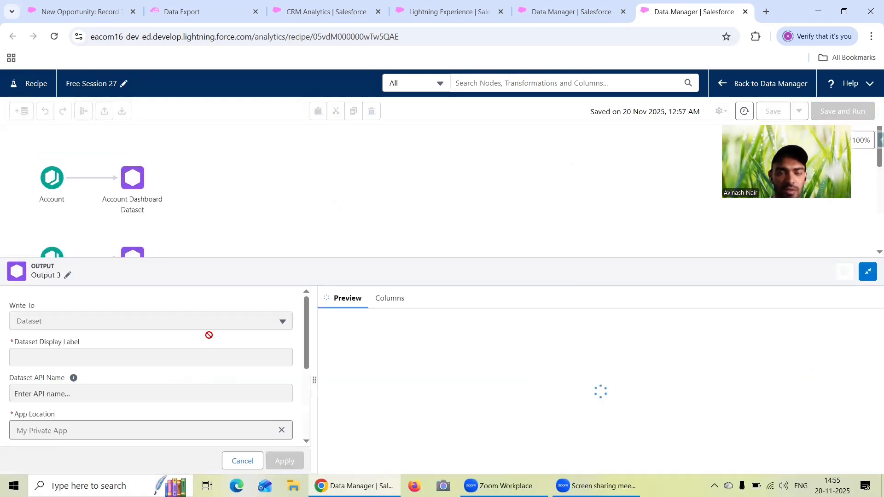
{"action": "left_click", "coordinate": [67, 145]}
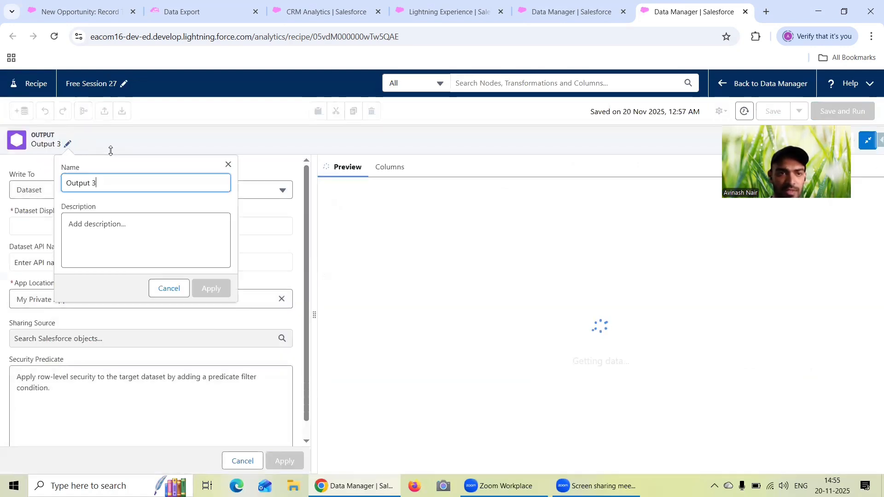
{"action": "left_click_drag", "start_coordinate": [124, 182], "coordinate": [34, 181]}
{"action": "type", "text": "O"}
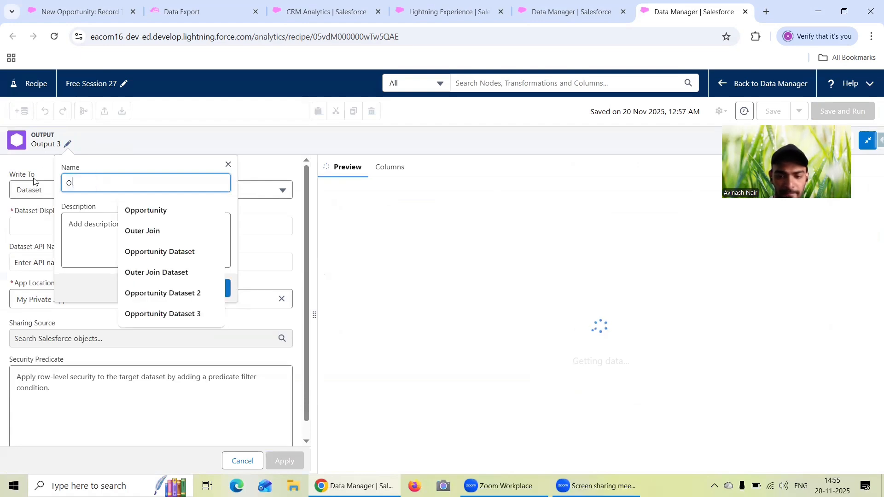
{"action": "type", "text": "pportunity "}
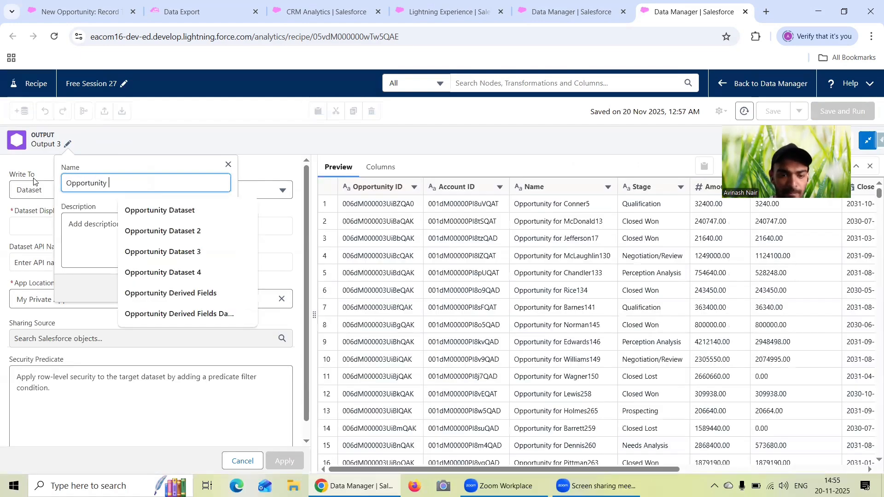
{"action": "type", "text": "Das"}
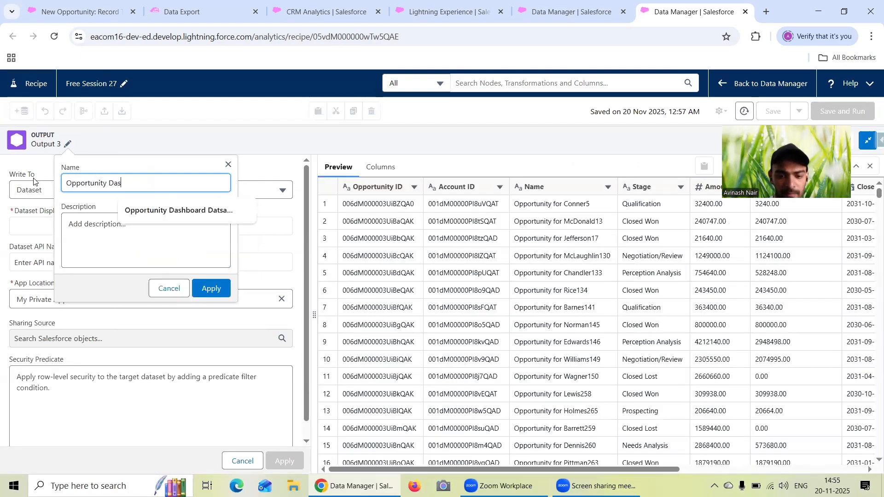
{"action": "type", "text": "hboard Dataset"}
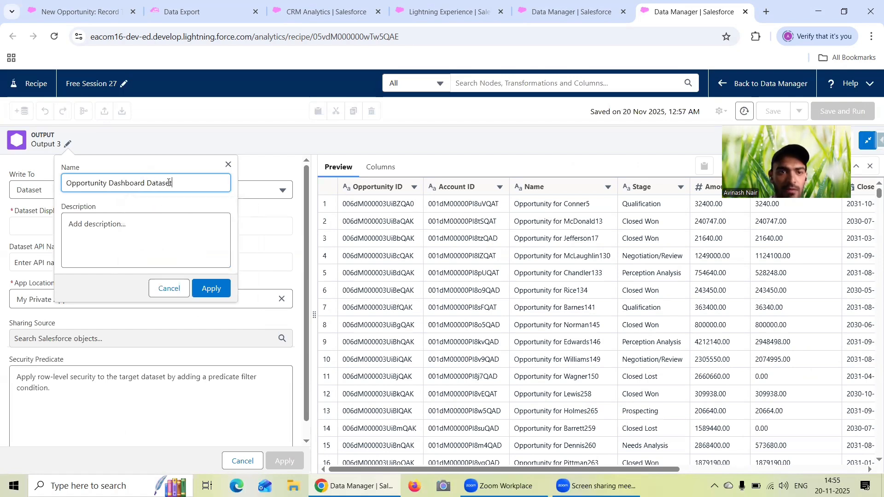
{"action": "left_click_drag", "start_coordinate": [169, 182], "coordinate": [65, 182]}
{"action": "key", "text": "ctrl+c"}
{"action": "left_click", "coordinate": [209, 289]}
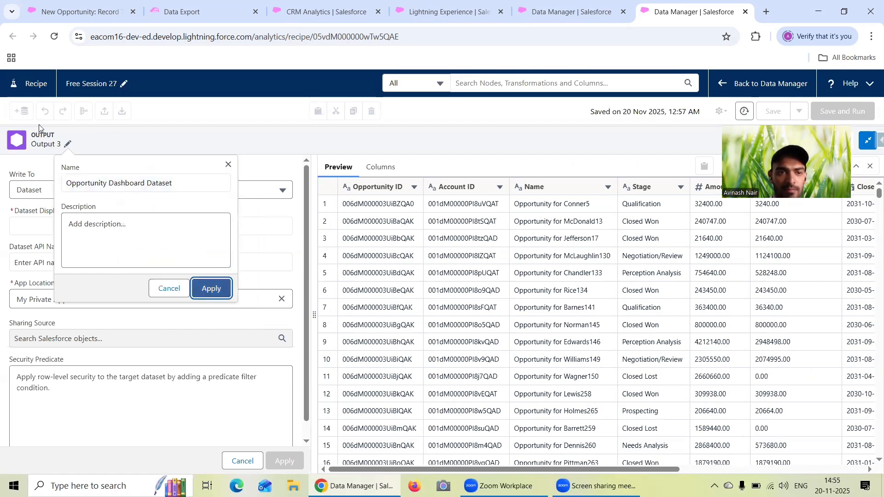
- Set the output's dataset display label to Opportunity Dashboard Dataset, choose CRM Analytics Dashboard App as its location and apply it
{"action": "left_click", "coordinate": [60, 234]}
{"action": "key", "text": "ctrl+v"}
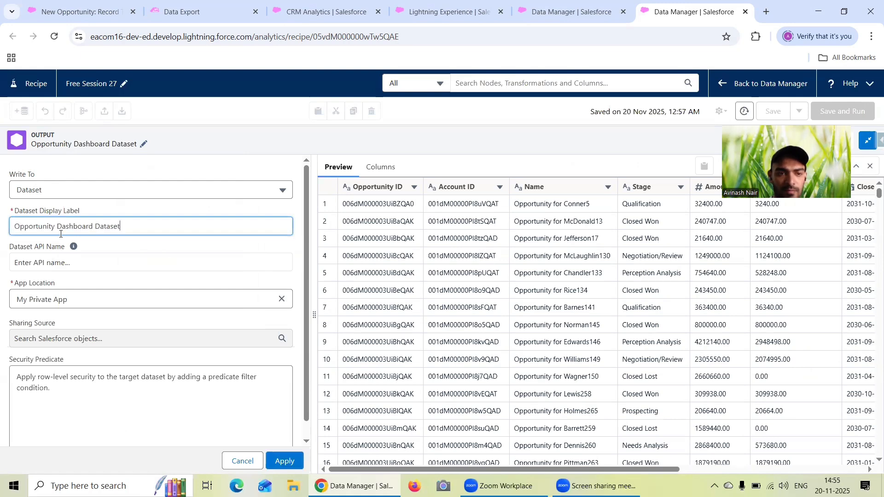
{"action": "left_click", "coordinate": [282, 299]}
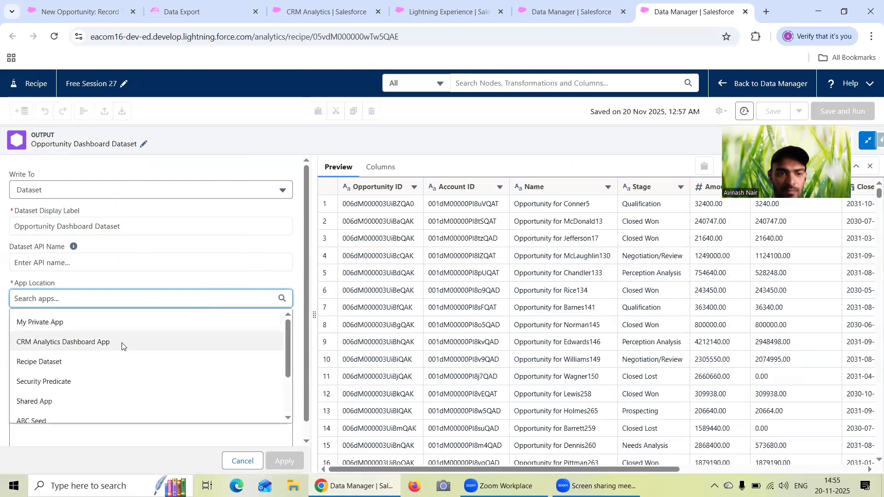
{"action": "left_click", "coordinate": [122, 346]}
{"action": "left_click", "coordinate": [284, 461]}
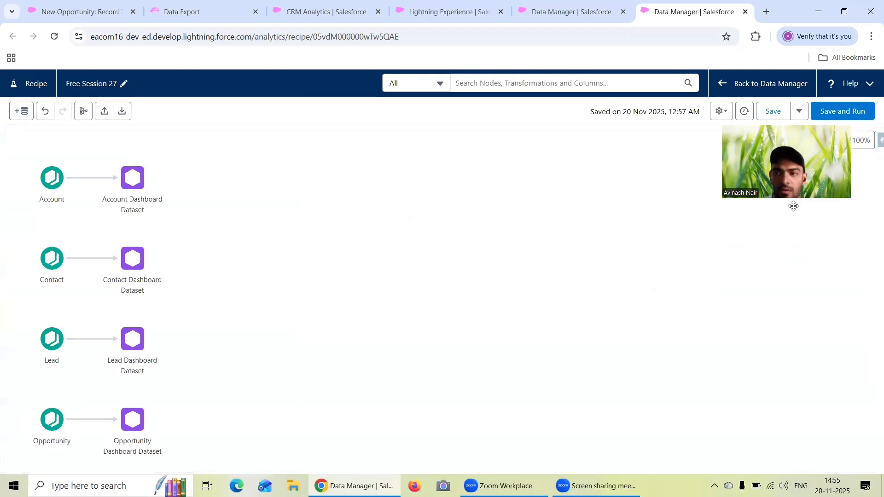
- Save and run the recipe, and refresh the Data Manager job monitor to follow the Free Session 27 run
{"action": "left_click", "coordinate": [842, 112]}
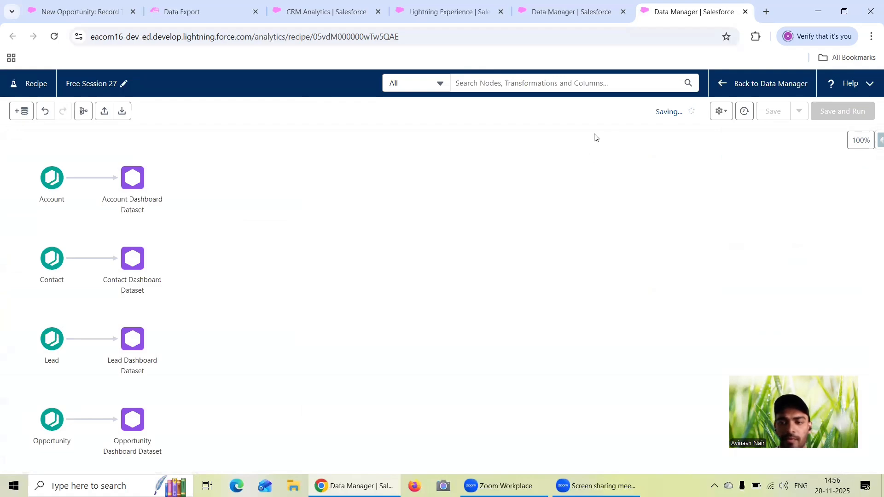
{"action": "left_click", "coordinate": [599, 19]}
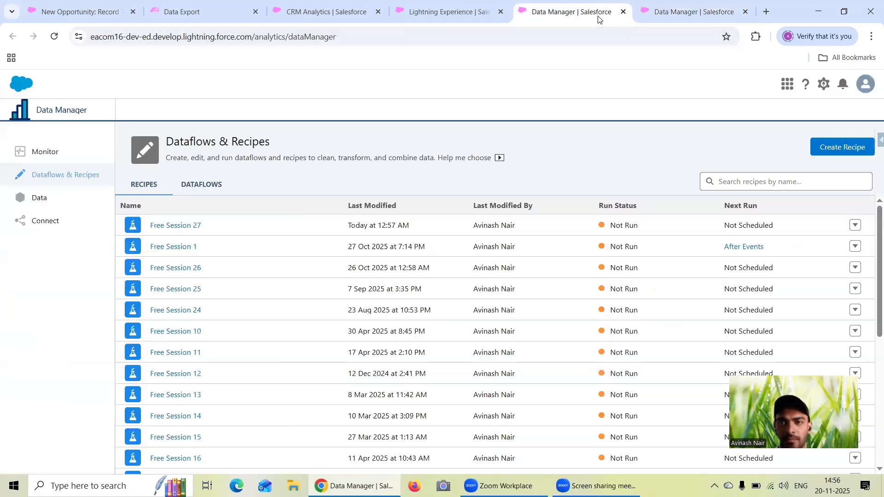
{"action": "left_click", "coordinate": [13, 148]}
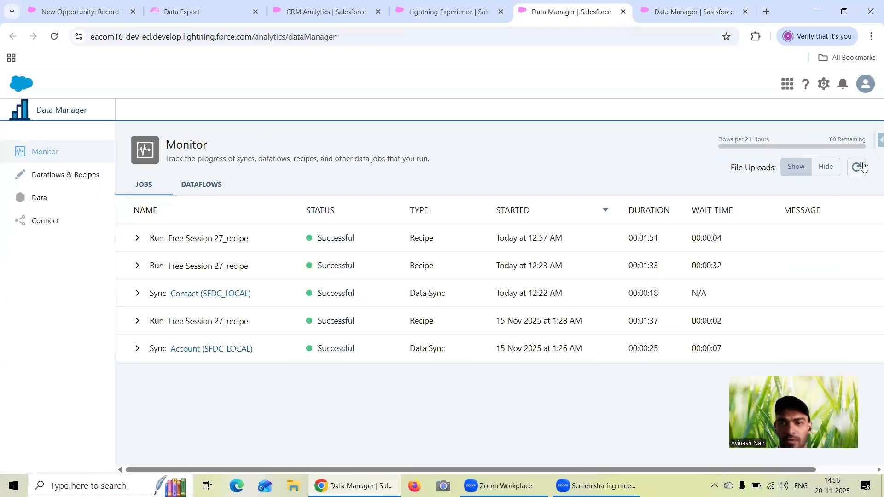
{"action": "left_click", "coordinate": [863, 167]}
{"action": "left_click", "coordinate": [864, 167]}
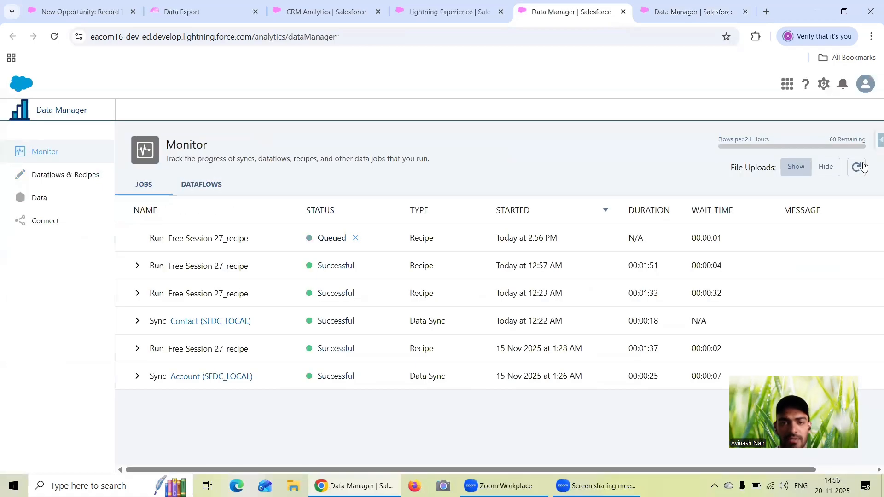
{"action": "left_click", "coordinate": [864, 167]}
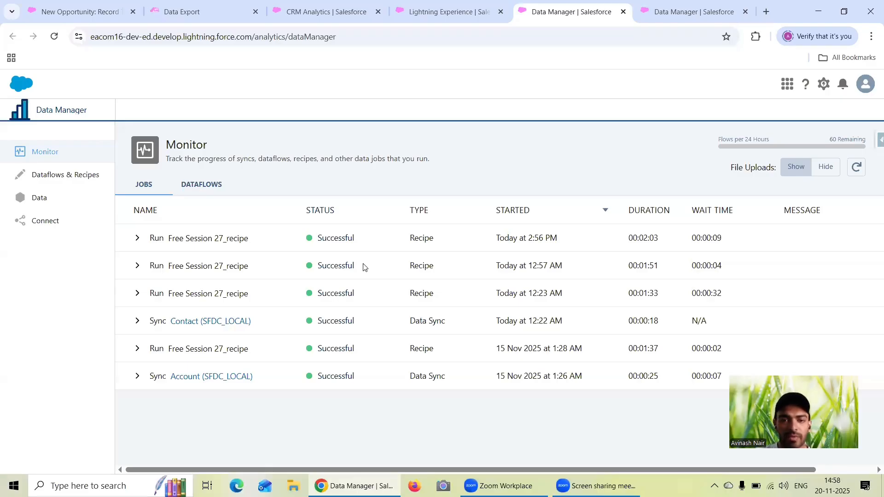
- Open the CRM Analytics Dashboard App in Analytics Studio and check its items for Opportunity Dashboard Dataset
{"action": "left_click", "coordinate": [289, 14]}
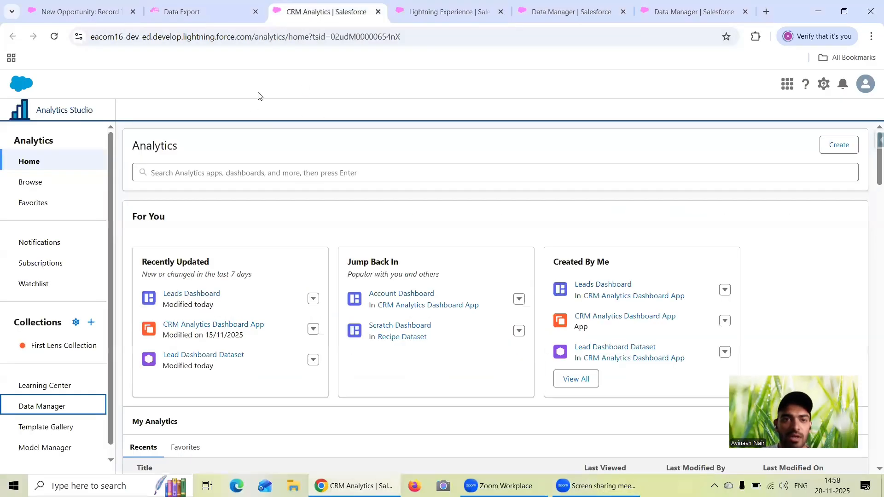
{"action": "left_click", "coordinate": [61, 187]}
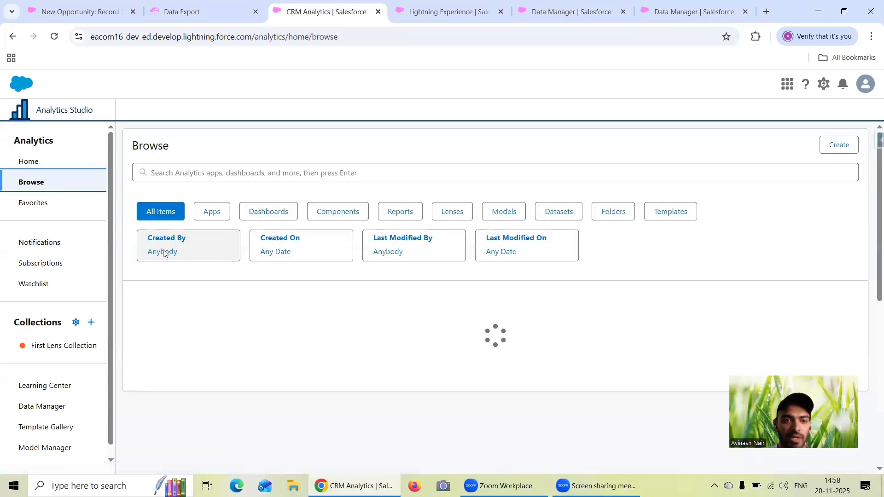
{"action": "left_click", "coordinate": [212, 211]}
{"action": "left_click", "coordinate": [216, 380]}
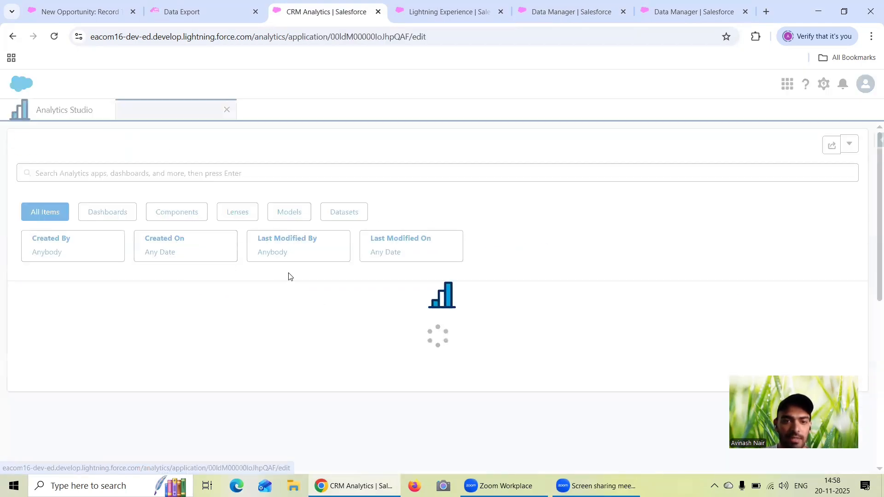
{"action": "left_click", "coordinate": [346, 212]}
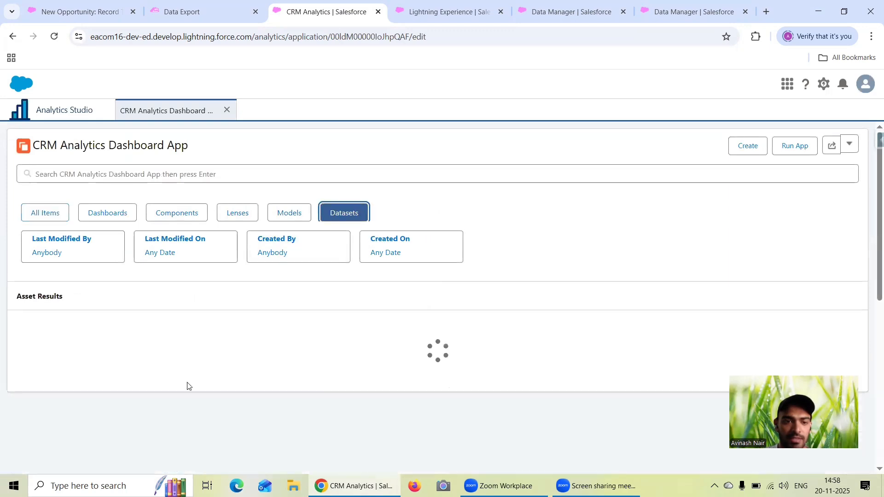
{"action": "left_click", "coordinate": [46, 213]}
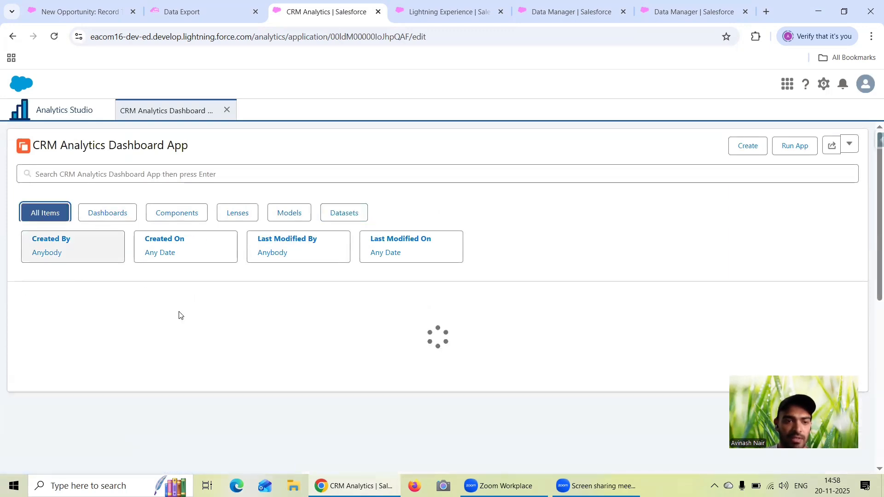
{"action": "scroll", "coordinate": [274, 386], "scroll_direction": "down", "scroll_amount": 3}
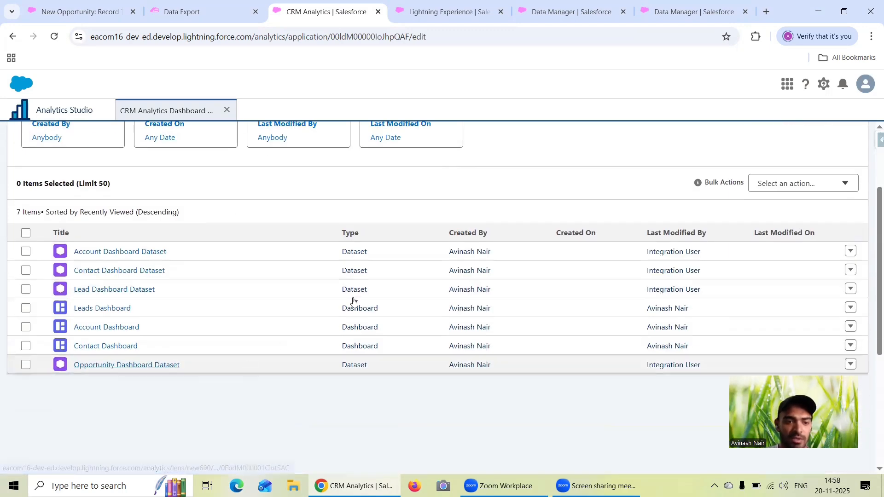
{"action": "scroll", "coordinate": [772, 159], "scroll_direction": "up", "scroll_amount": 3}
{"action": "left_click", "coordinate": [751, 146]}
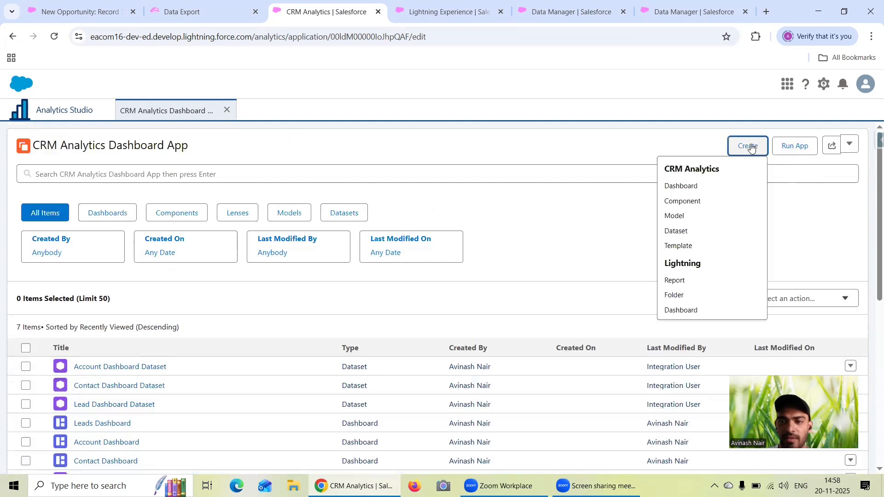
{"action": "left_click", "coordinate": [686, 310]}
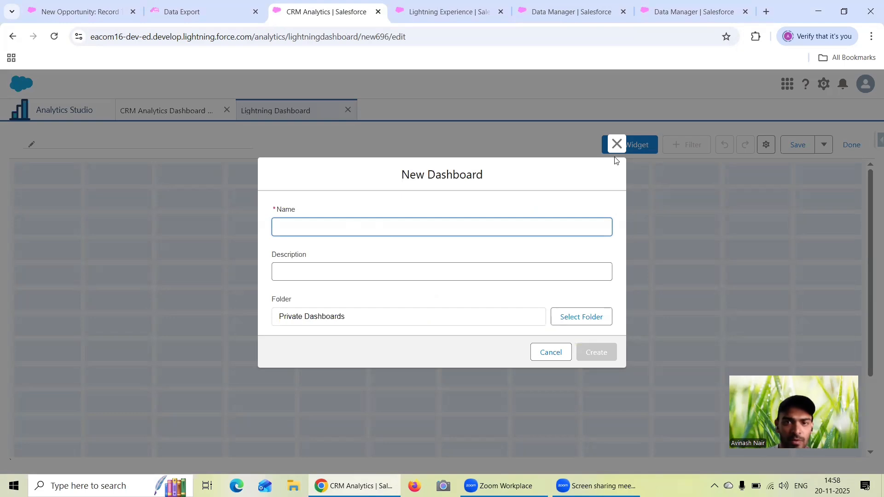
{"action": "left_click", "coordinate": [617, 143]}
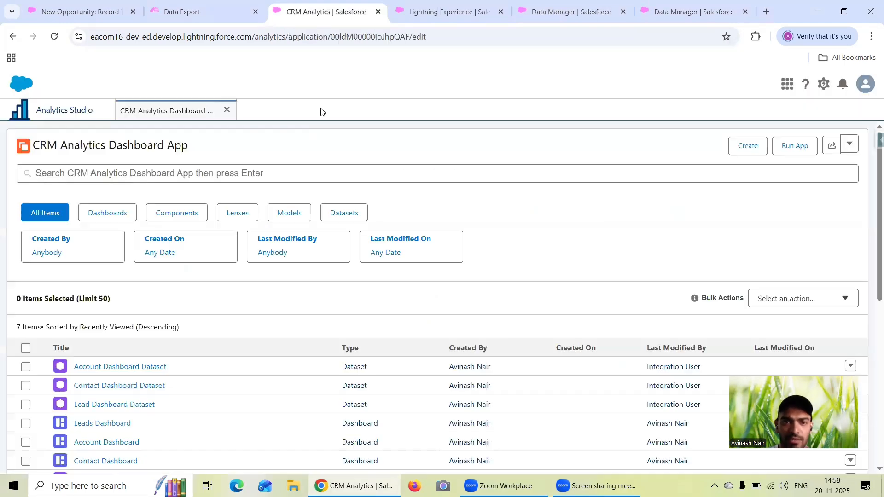
- Create a blank CRM Analytics dashboard in the CRM Analytics Dashboard App
{"action": "left_click", "coordinate": [749, 151]}
{"action": "scroll", "coordinate": [695, 241], "scroll_direction": "down", "scroll_amount": 1}
{"action": "scroll", "coordinate": [695, 242], "scroll_direction": "up", "scroll_amount": 1}
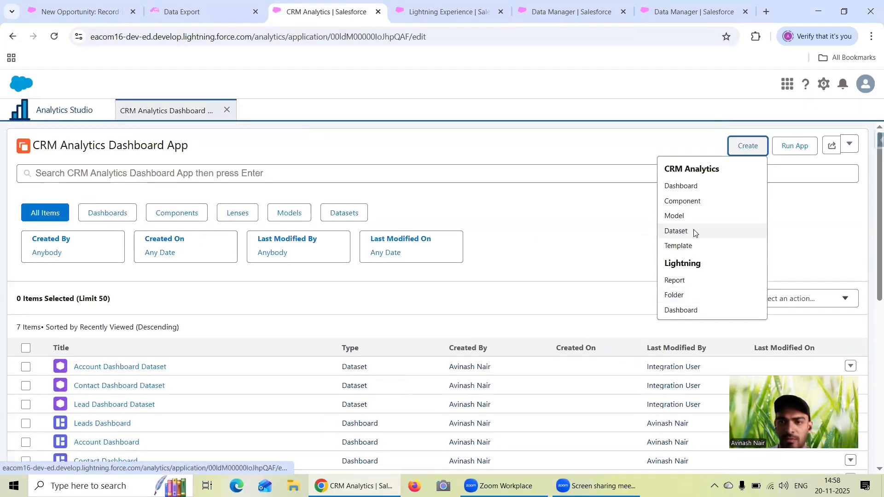
{"action": "left_click", "coordinate": [534, 272]}
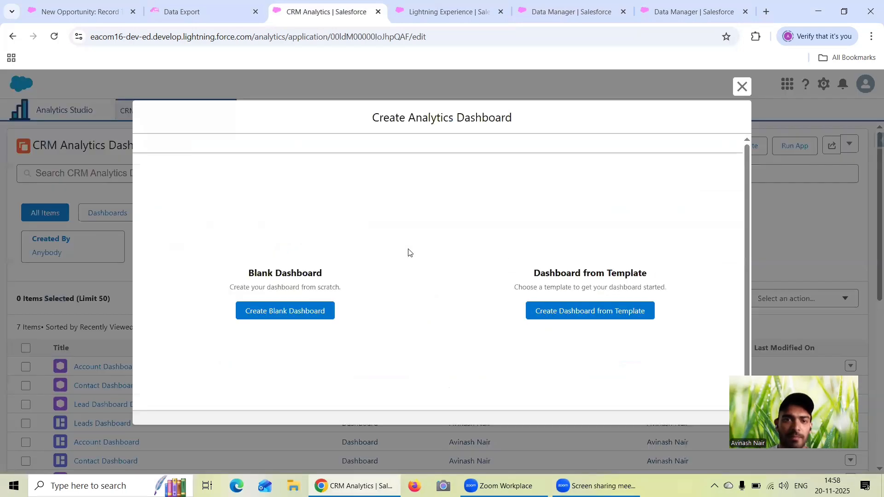
{"action": "left_click", "coordinate": [292, 351]}
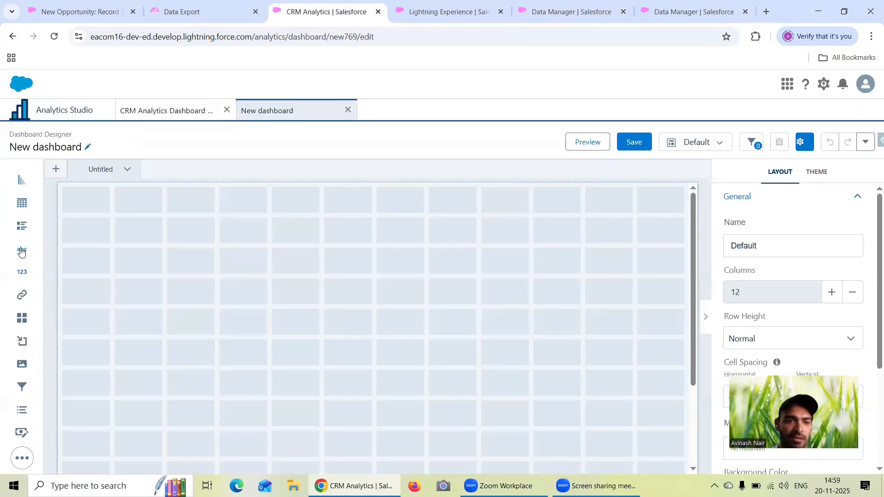
- Place two full-width text widgets in the dashboard's first two rows and a three-column-wide container widget below, at the left edge
{"action": "left_click_drag", "start_coordinate": [22, 250], "coordinate": [128, 203]}
{"action": "left_click_drag", "start_coordinate": [213, 206], "coordinate": [672, 203]}
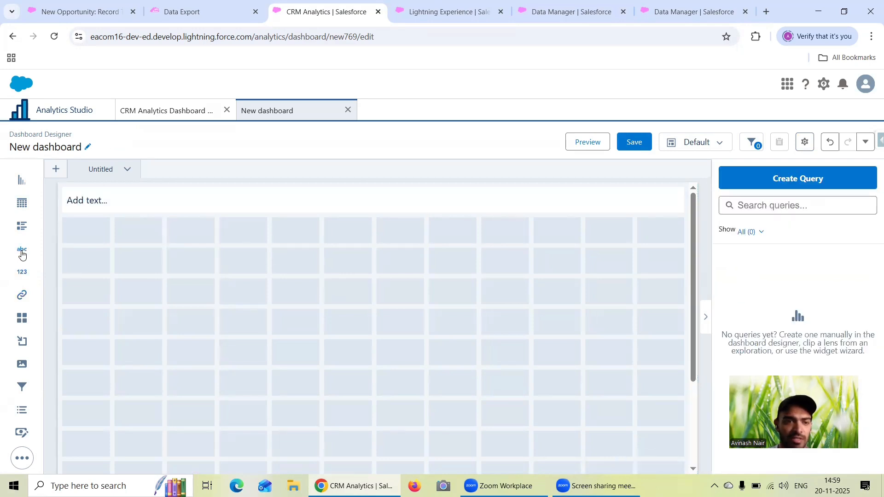
{"action": "left_click_drag", "start_coordinate": [21, 254], "coordinate": [668, 231]}
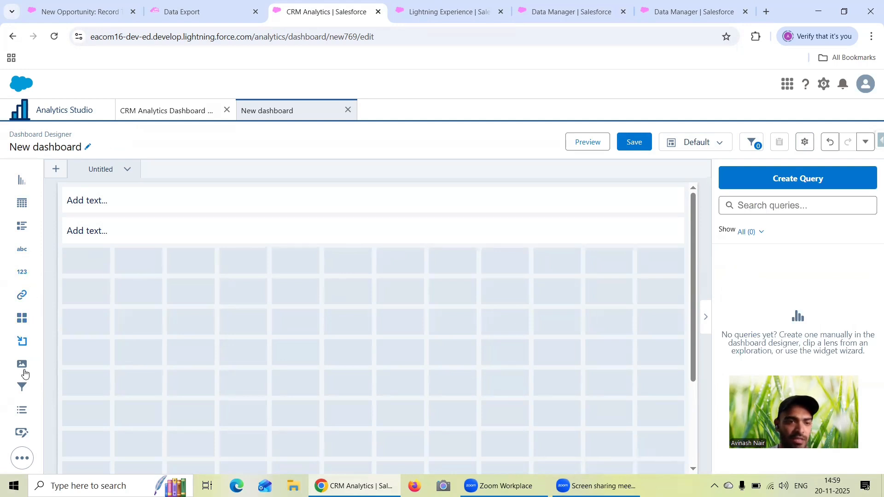
{"action": "left_click_drag", "start_coordinate": [22, 345], "coordinate": [201, 423]}
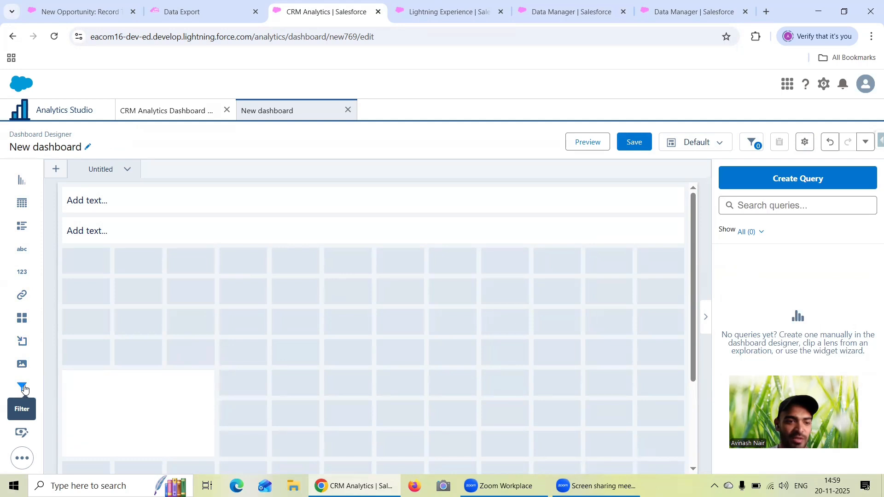
- Place a filter widget at the left edge of the dashboard's fourth row with Opportunity Dashboard Dataset as its data source
{"action": "left_click_drag", "start_coordinate": [21, 389], "coordinate": [99, 292]}
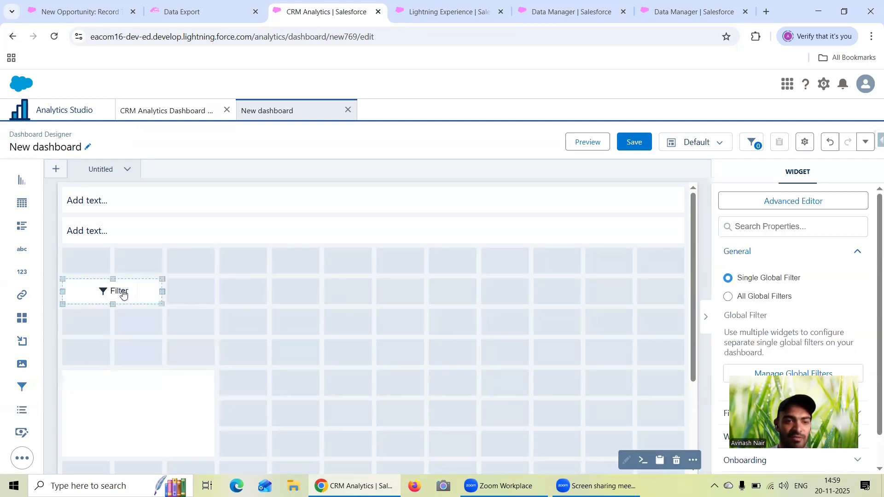
{"action": "left_click", "coordinate": [98, 290]}
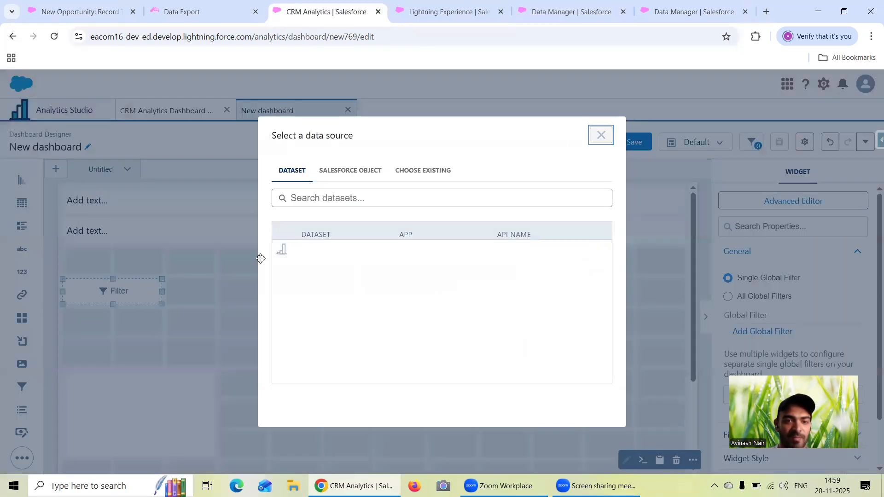
{"action": "left_click", "coordinate": [385, 206]}
{"action": "type", "text": "Oppor"}
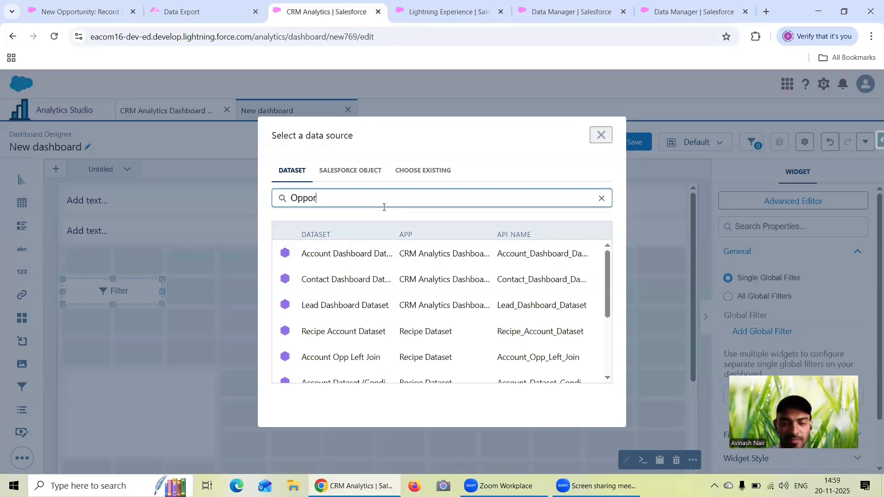
{"action": "type", "text": "tunity"}
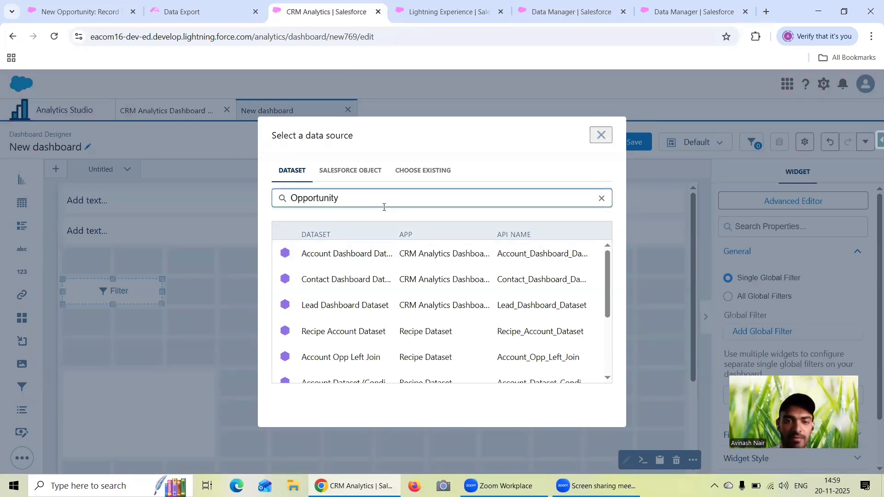
{"action": "type", "text": " Das"}
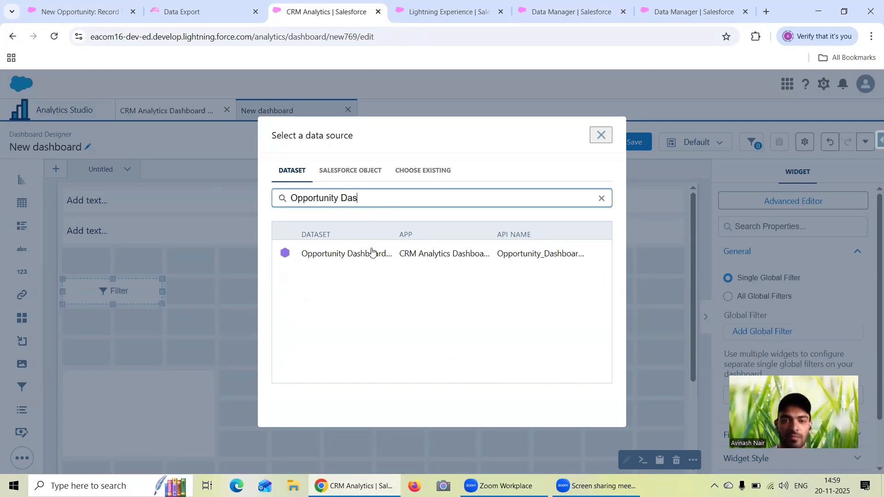
{"action": "left_click", "coordinate": [372, 252]}
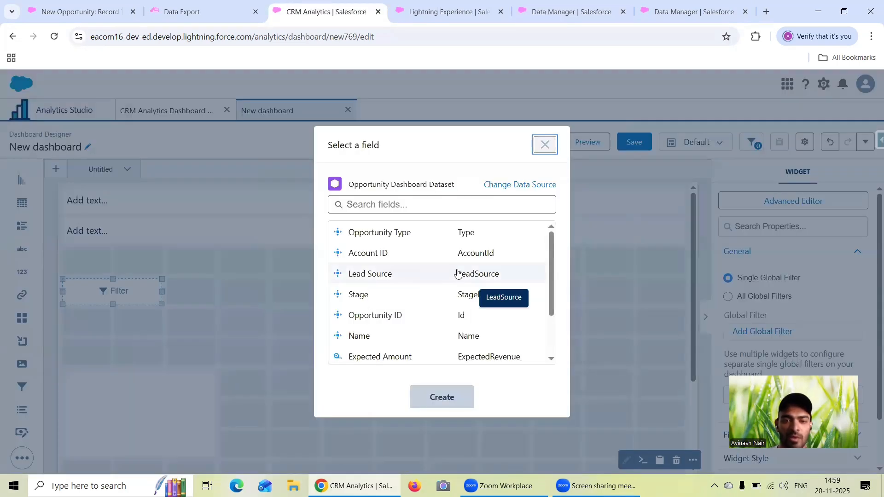
- Create the global filter for the filter widget on the Stage field
{"action": "scroll", "coordinate": [445, 300], "scroll_direction": "down", "scroll_amount": 2}
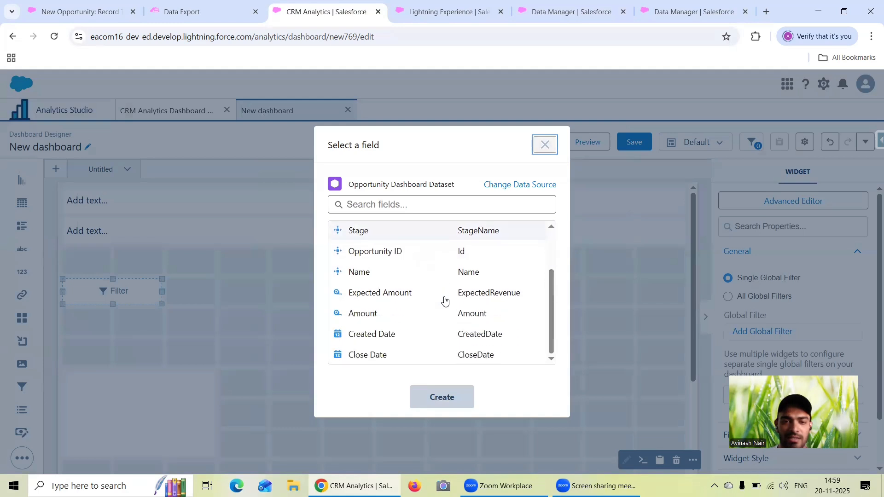
{"action": "scroll", "coordinate": [444, 300], "scroll_direction": "up", "scroll_amount": 3}
{"action": "left_click", "coordinate": [361, 296]}
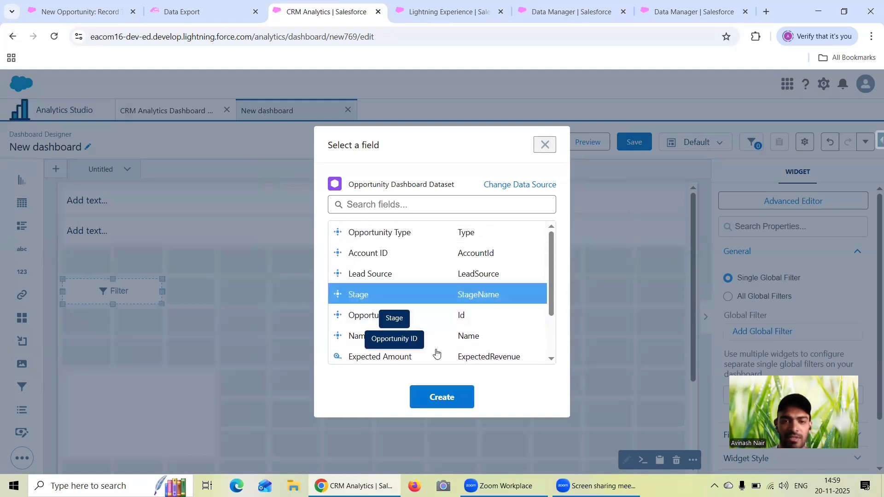
{"action": "left_click", "coordinate": [462, 397]}
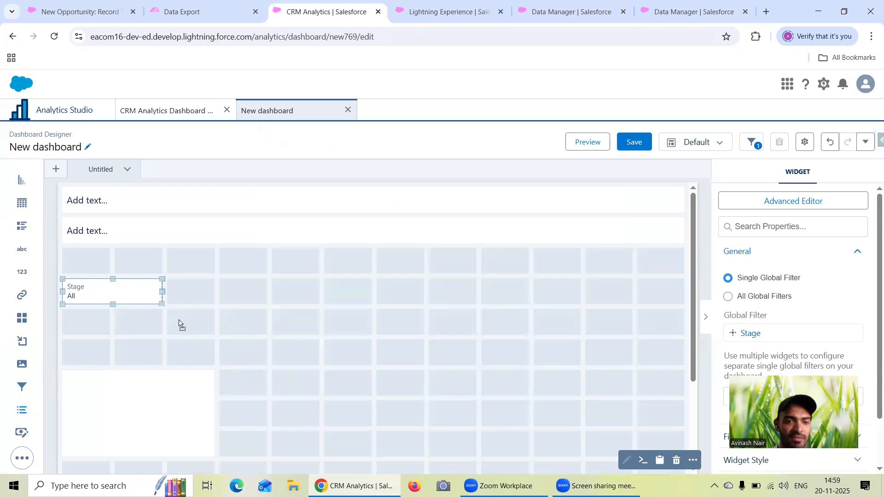
- Place a list widget in the Stage filter's row and widen both widgets to three columns each, side by side
{"action": "left_click_drag", "start_coordinate": [179, 324], "coordinate": [322, 298]}
{"action": "left_click", "coordinate": [159, 296]}
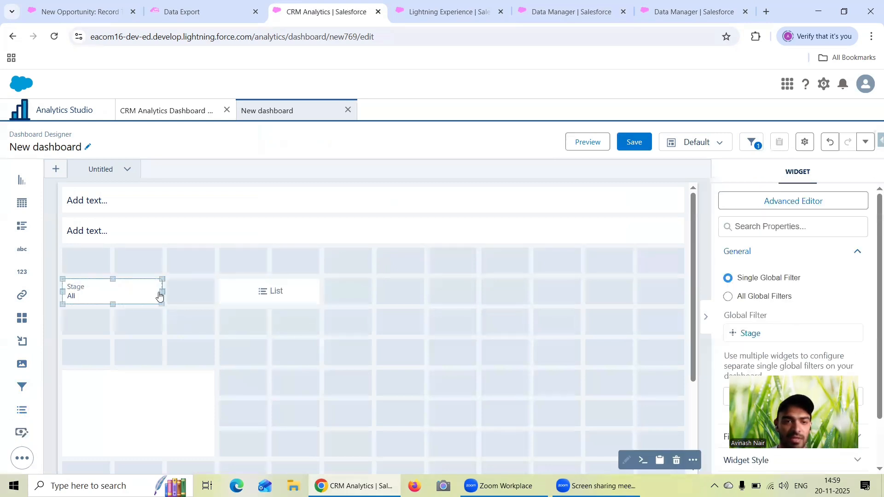
{"action": "left_click_drag", "start_coordinate": [163, 291], "coordinate": [191, 292]}
{"action": "left_click", "coordinate": [302, 290]}
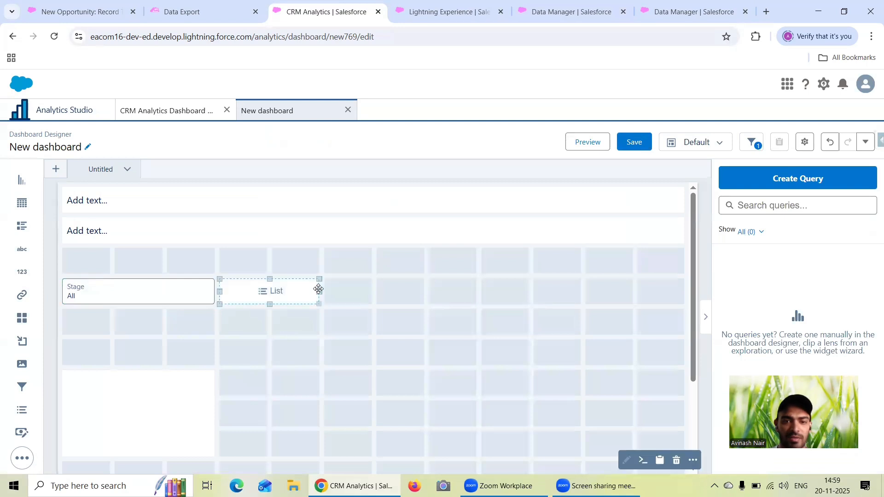
{"action": "left_click_drag", "start_coordinate": [321, 293], "coordinate": [368, 295]}
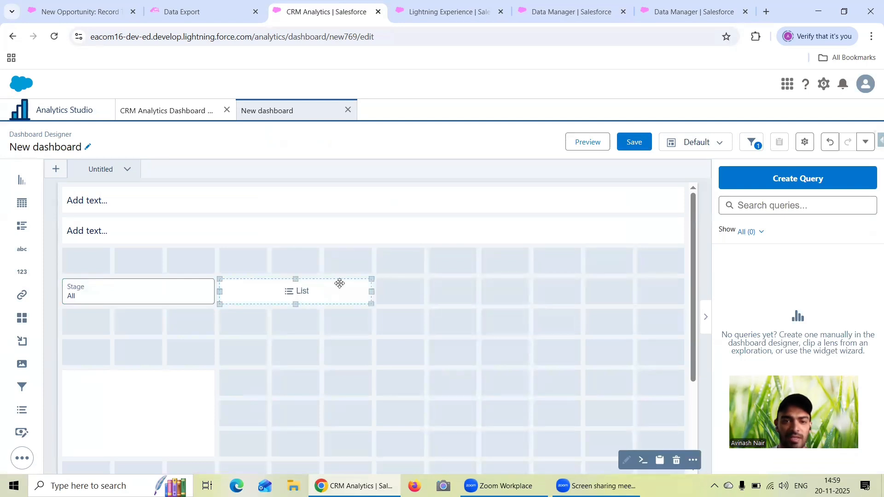
- Create the list widget's selector from the Opportunity Type field
{"action": "left_click", "coordinate": [339, 283]}
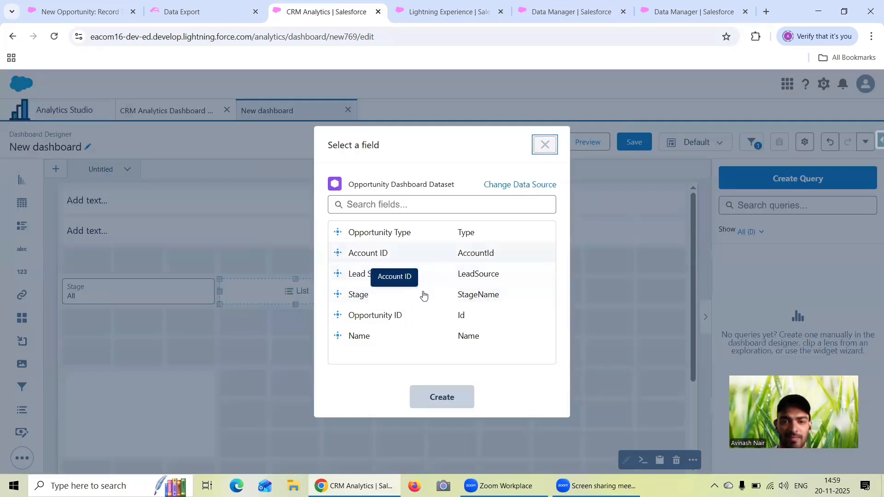
{"action": "left_click", "coordinate": [389, 234]}
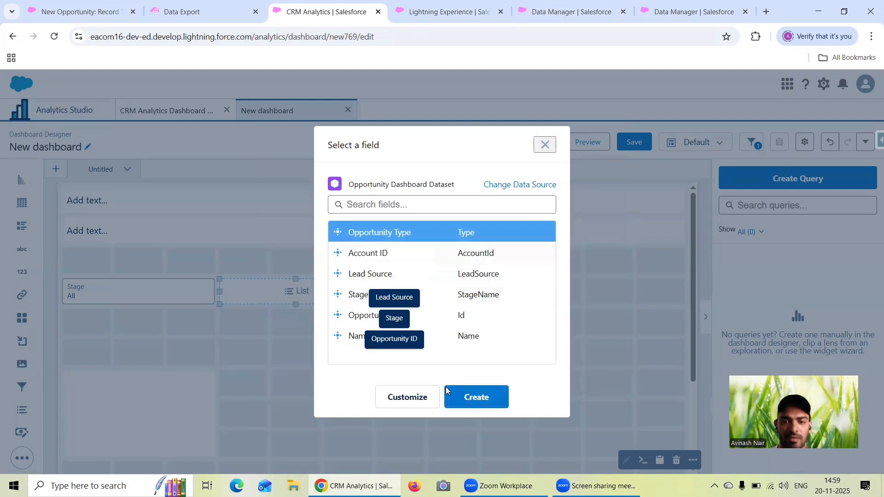
{"action": "left_click", "coordinate": [479, 404]}
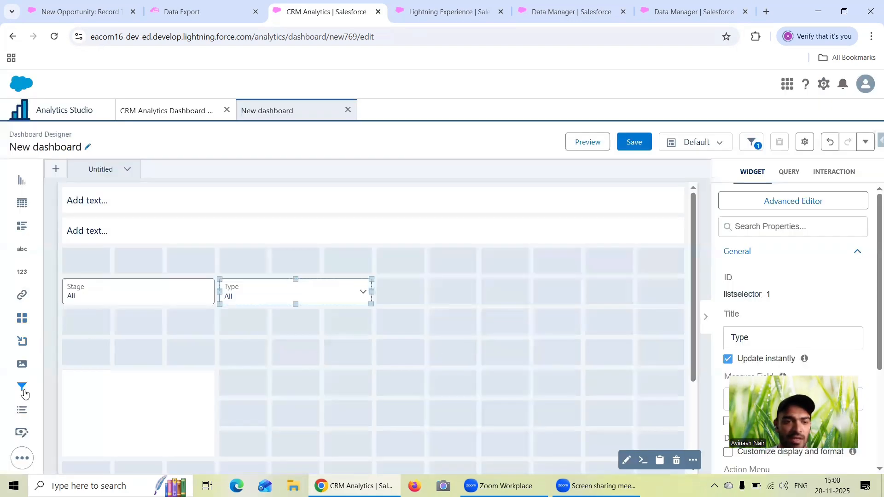
- Narrow the Stage and Type widgets to two columns each and move Type directly beside Stage
{"action": "mouse_move", "coordinate": [23, 411]}
{"action": "left_mouse_down"}
{"action": "mouse_move", "coordinate": [420, 310]}
{"action": "mouse_move", "coordinate": [160, 367]}
{"action": "mouse_move", "coordinate": [37, 361]}
{"action": "mouse_move", "coordinate": [27, 424]}
{"action": "left_mouse_up"}
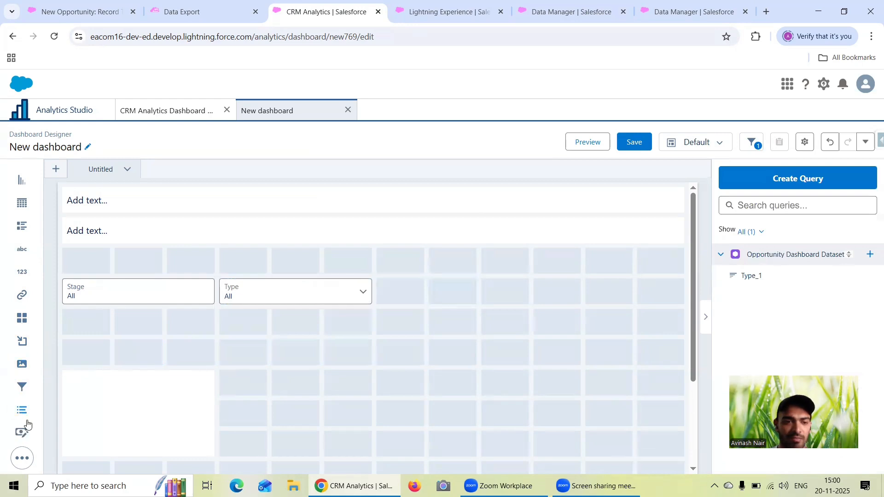
{"action": "left_click", "coordinate": [206, 297]}
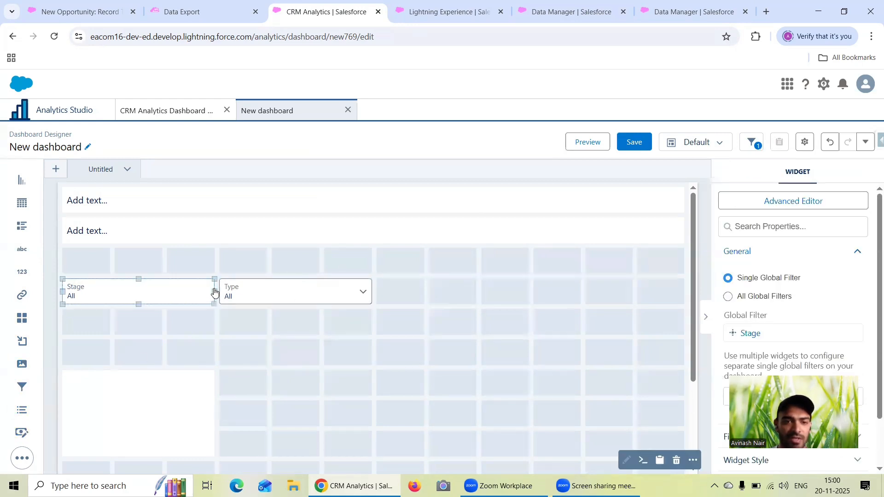
{"action": "left_click_drag", "start_coordinate": [214, 291], "coordinate": [162, 292]}
{"action": "left_click_drag", "start_coordinate": [247, 285], "coordinate": [194, 289]}
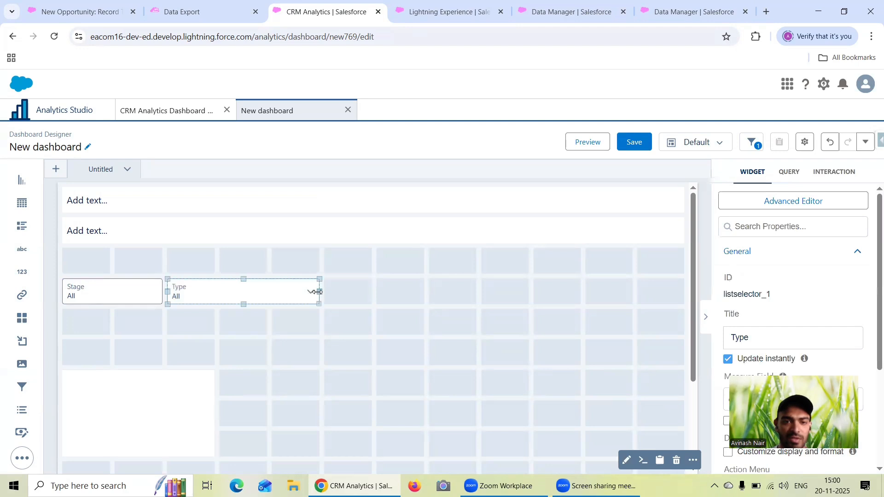
{"action": "left_click_drag", "start_coordinate": [318, 292], "coordinate": [255, 288]}
- Add a list widget directly after the Type list and base it on the Lead Source field
{"action": "left_click", "coordinate": [55, 371]}
{"action": "left_click_drag", "start_coordinate": [21, 407], "coordinate": [325, 297]}
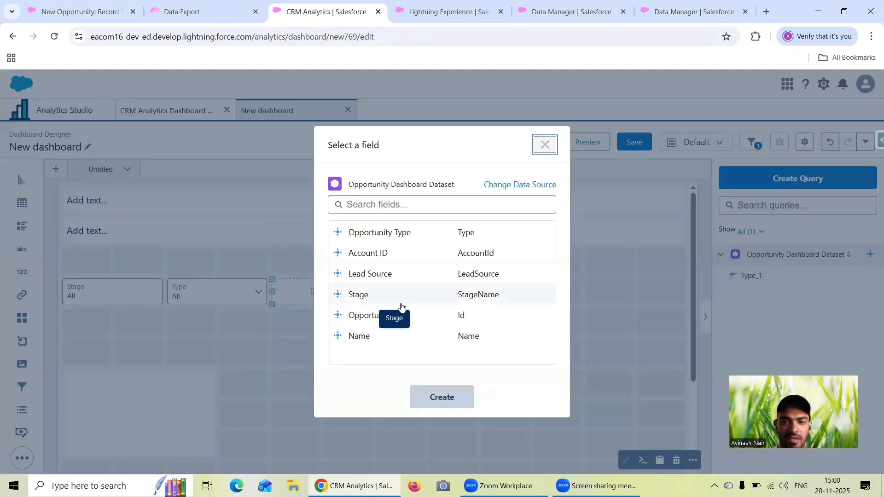
{"action": "left_click", "coordinate": [412, 275]}
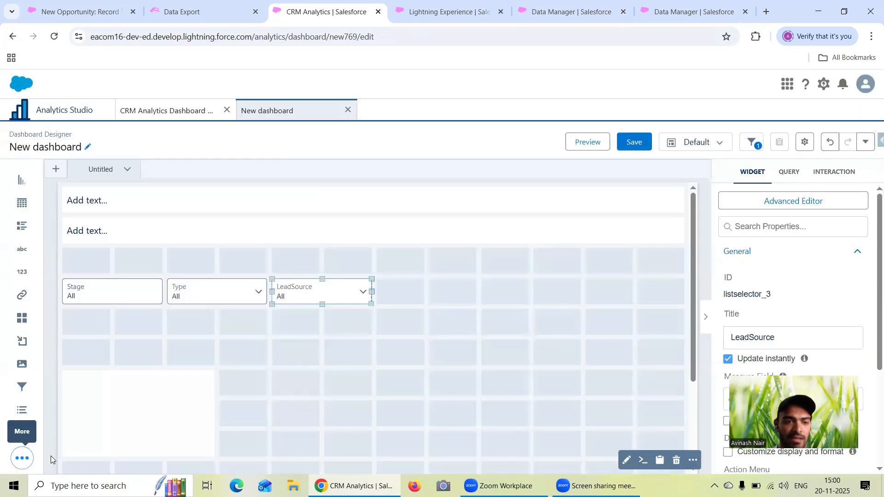
- Add a range input widget directly after the LeadSource list and base it on the Amount field
{"action": "left_click", "coordinate": [51, 458]}
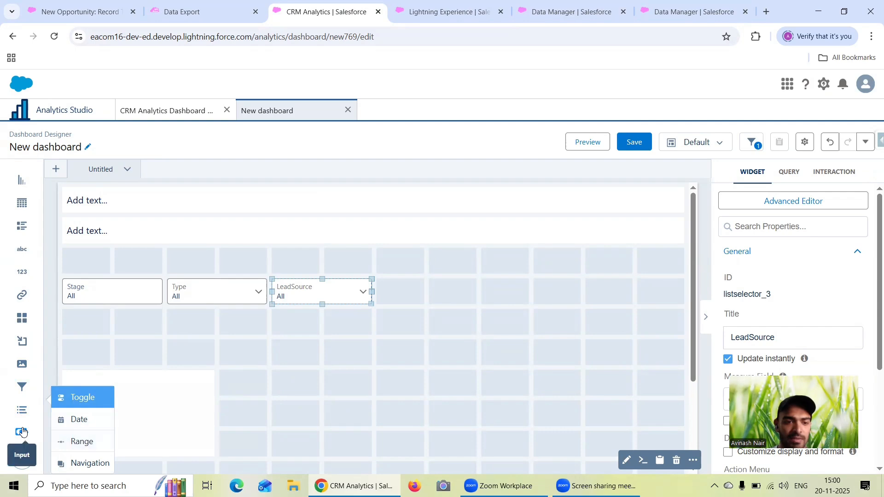
{"action": "left_click_drag", "start_coordinate": [82, 442], "coordinate": [460, 300]}
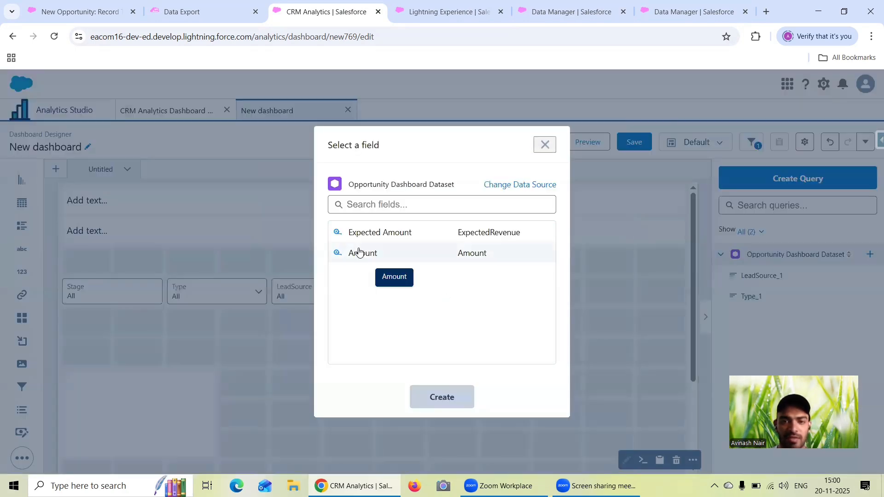
{"action": "left_click", "coordinate": [359, 253]}
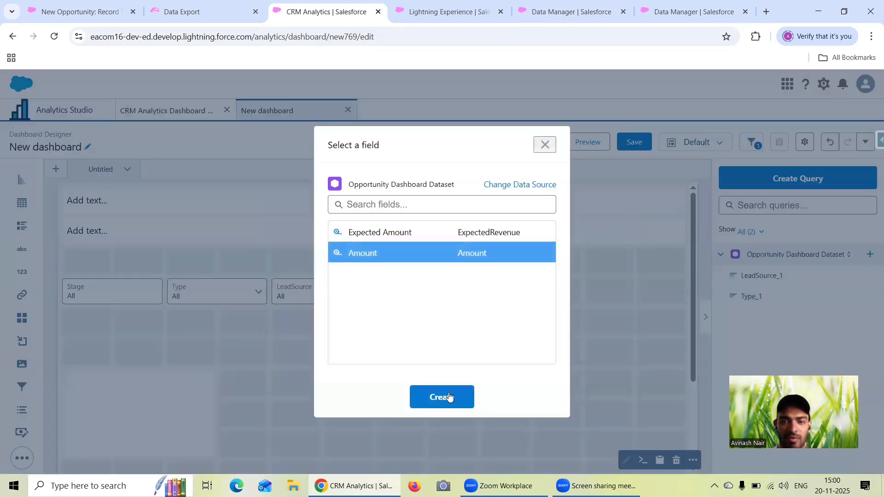
{"action": "left_click", "coordinate": [449, 397]}
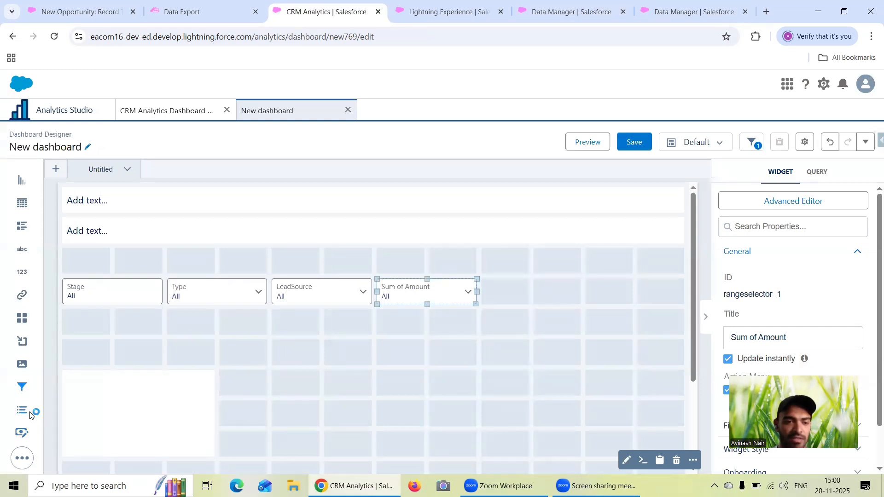
- Place a date input widget in the filter row's last two columns and move the Sum of Amount widget directly beside it
{"action": "mouse_move", "coordinate": [34, 453]}
{"action": "left_click_drag", "start_coordinate": [89, 422], "coordinate": [581, 295]}
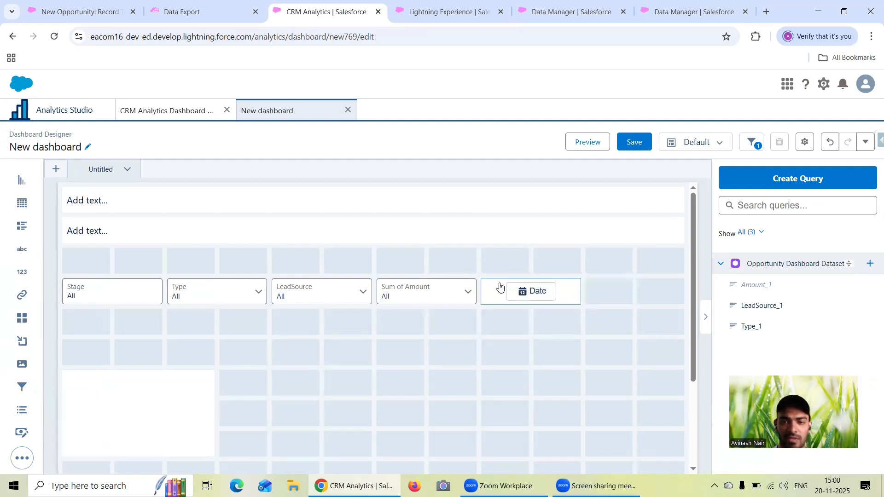
{"action": "left_click", "coordinate": [529, 291]}
{"action": "left_click_drag", "start_coordinate": [593, 291], "coordinate": [623, 290]}
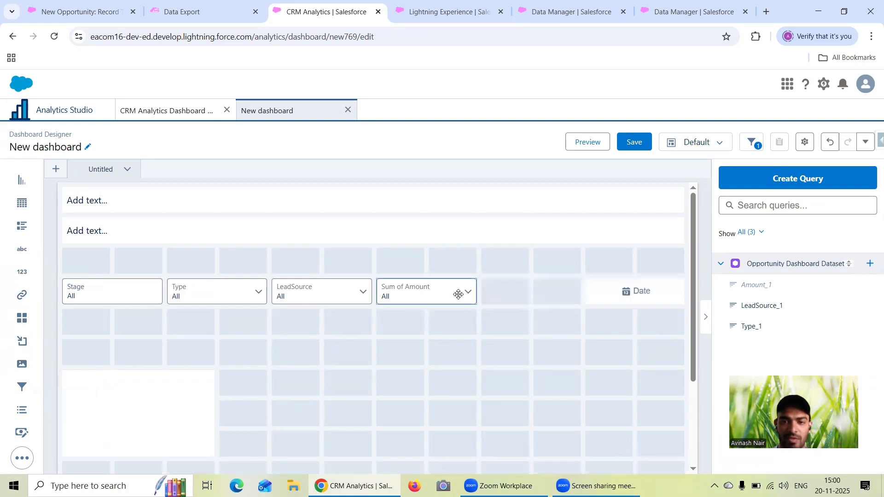
{"action": "left_click_drag", "start_coordinate": [459, 292], "coordinate": [569, 300]}
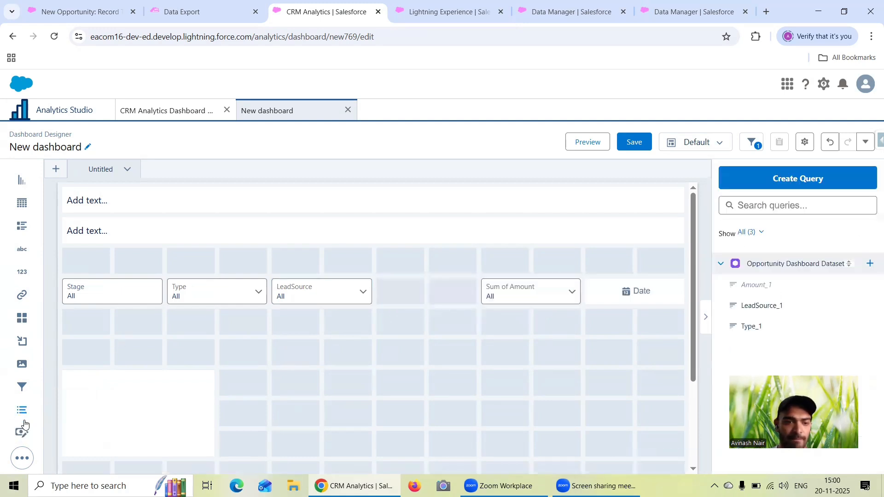
{"action": "left_click_drag", "start_coordinate": [24, 416], "coordinate": [437, 293]}
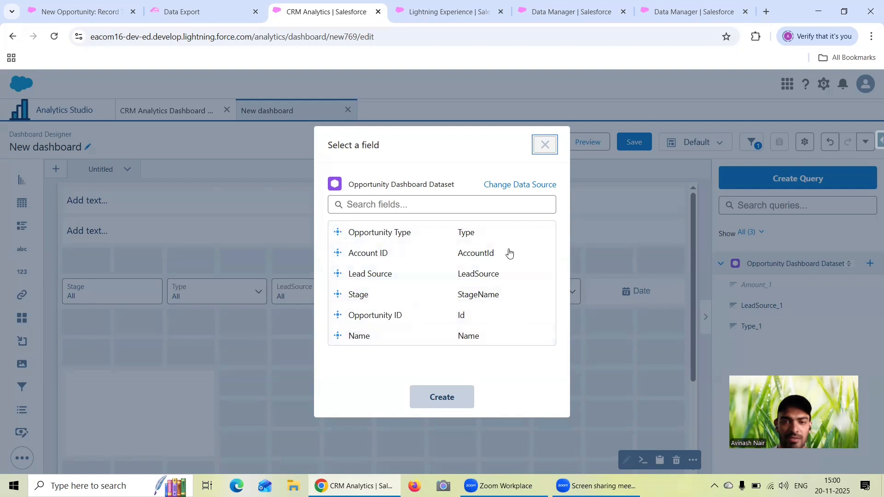
{"action": "left_click", "coordinate": [544, 145]}
{"action": "left_click_drag", "start_coordinate": [438, 296], "coordinate": [469, 338]}
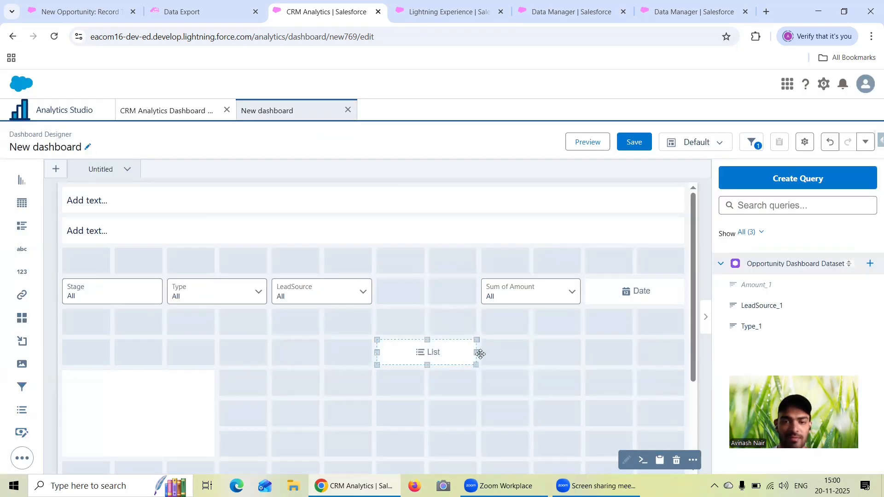
{"action": "left_click", "coordinate": [428, 358]}
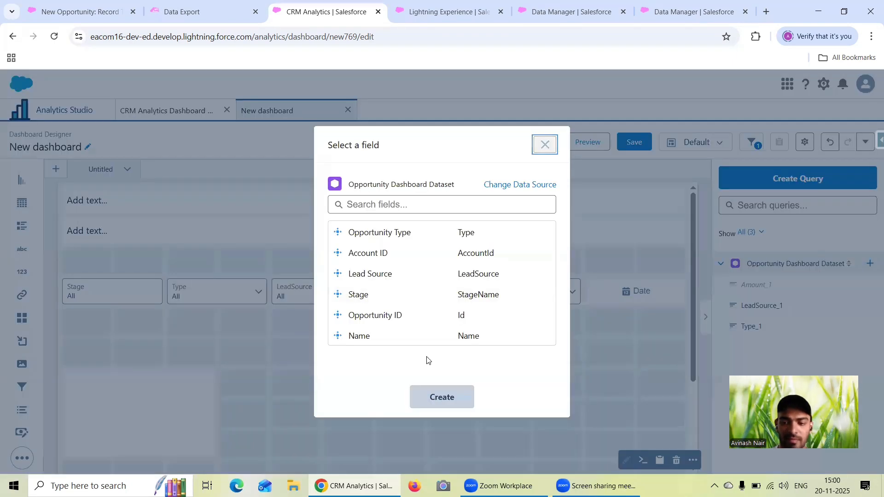
{"action": "left_click", "coordinate": [544, 144]}
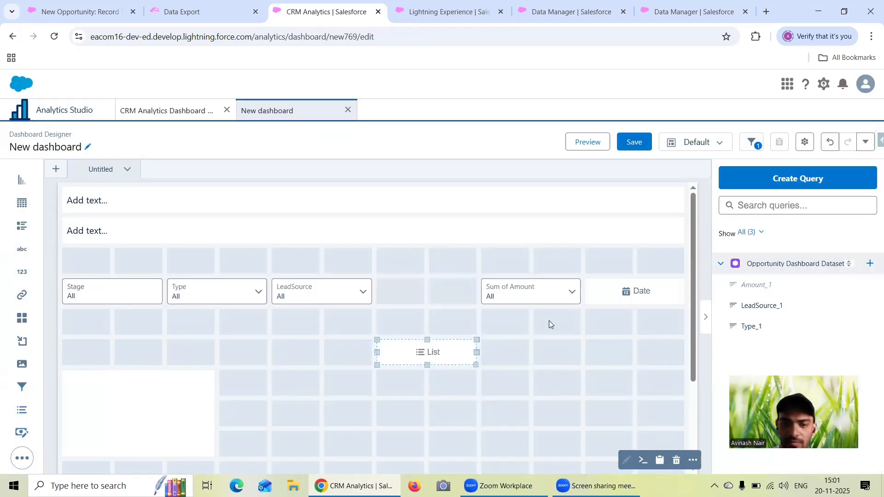
{"action": "left_click", "coordinate": [481, 352]}
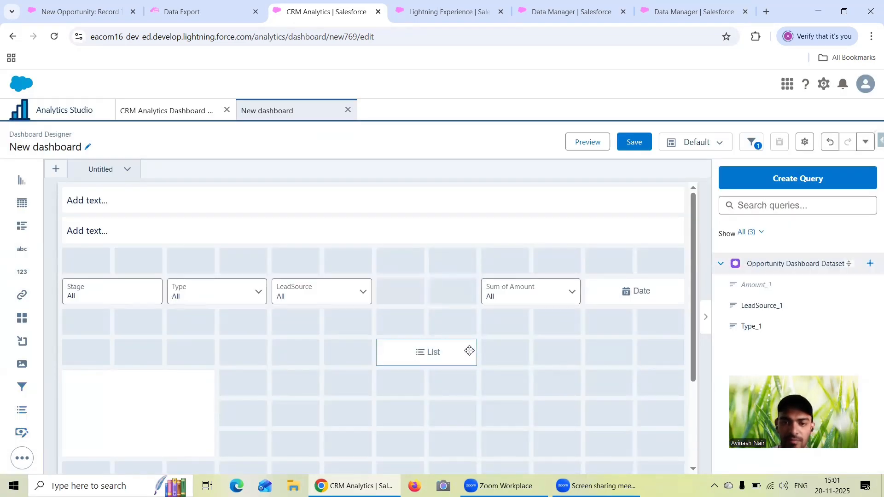
{"action": "left_click", "coordinate": [470, 352]}
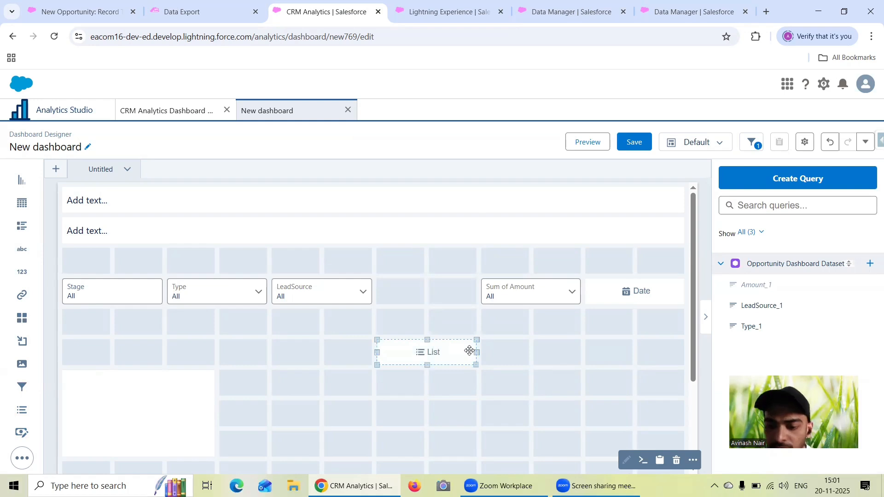
{"action": "key", "text": "Delete"}
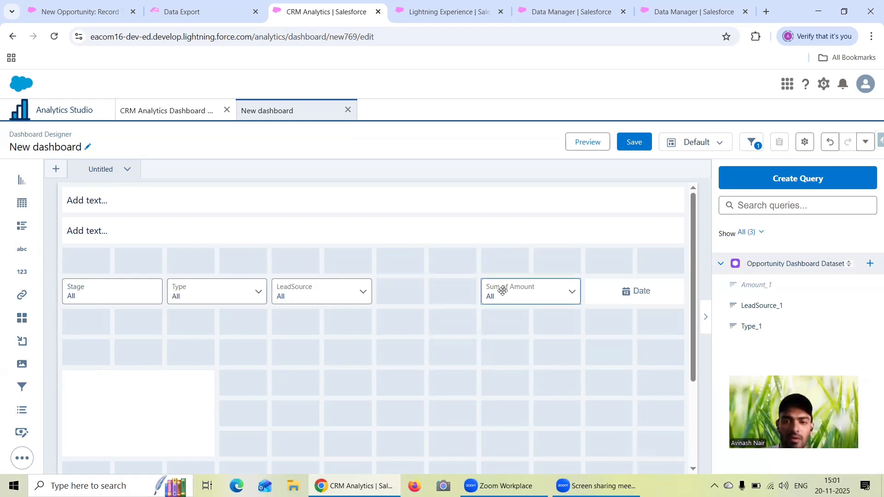
- Move Sum of Amount directly beside LeadSource, place the date widget right after it and base it on the Close Date field
{"action": "left_click_drag", "start_coordinate": [502, 291], "coordinate": [427, 292]}
{"action": "left_click_drag", "start_coordinate": [624, 294], "coordinate": [530, 302]}
{"action": "left_click", "coordinate": [529, 301]}
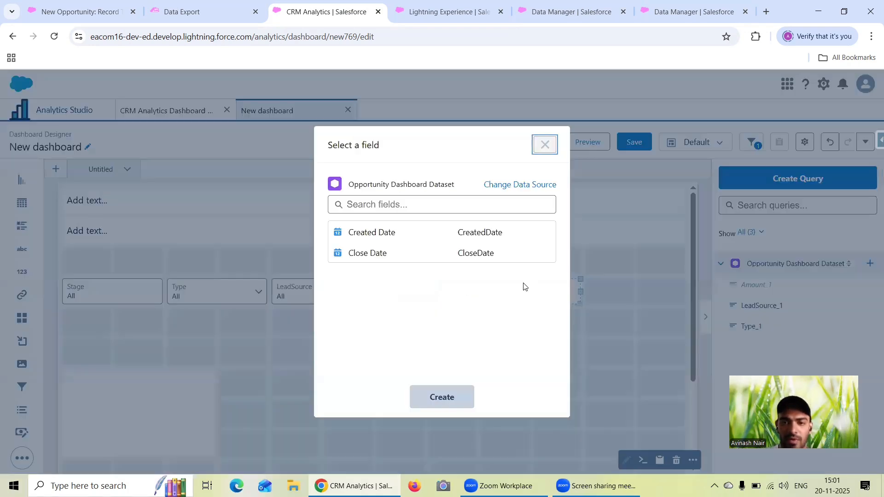
{"action": "left_click", "coordinate": [368, 254]}
{"action": "left_click", "coordinate": [444, 398]}
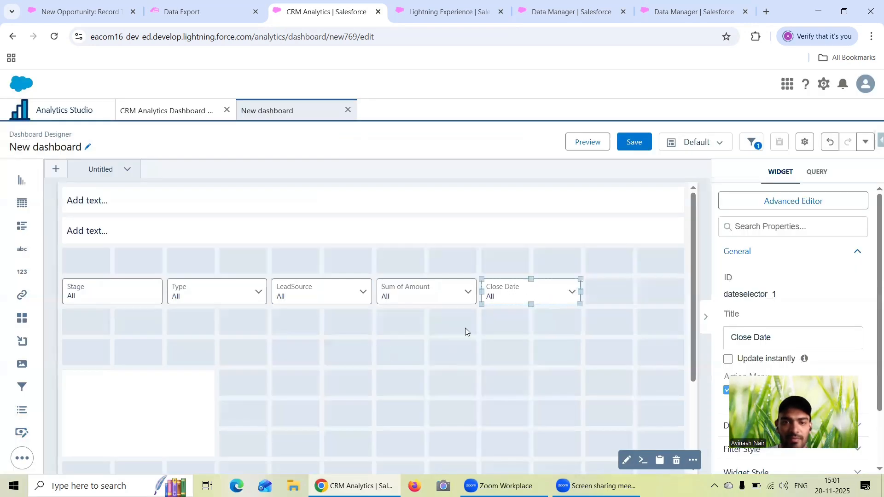
- Widen the Sum of Amount and Close Date widgets to three columns each to fill the filter row
{"action": "left_click_drag", "start_coordinate": [541, 292], "coordinate": [609, 296]}
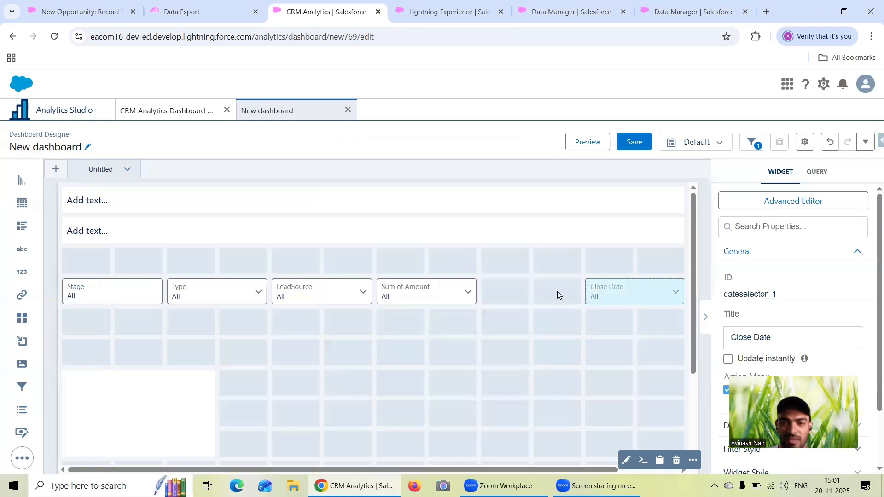
{"action": "left_click_drag", "start_coordinate": [473, 297], "coordinate": [511, 291]}
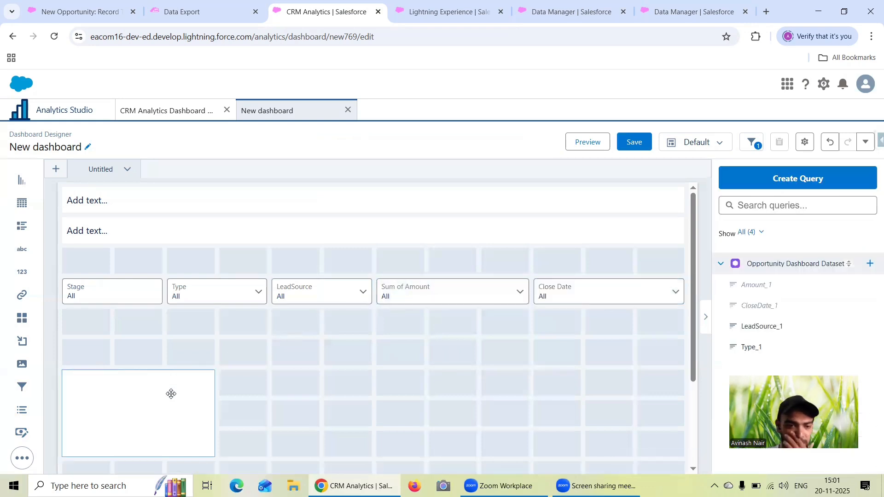
- Stretch the empty container to full width directly beneath the filter row and move all five filter widgets into it
{"action": "left_click_drag", "start_coordinate": [170, 393], "coordinate": [657, 359]}
{"action": "left_click", "coordinate": [208, 347]}
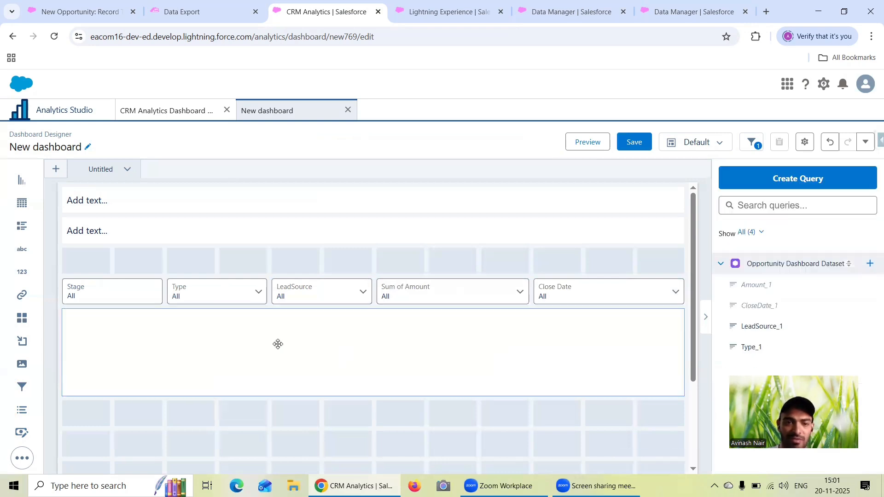
{"action": "left_click_drag", "start_coordinate": [110, 303], "coordinate": [114, 324]}
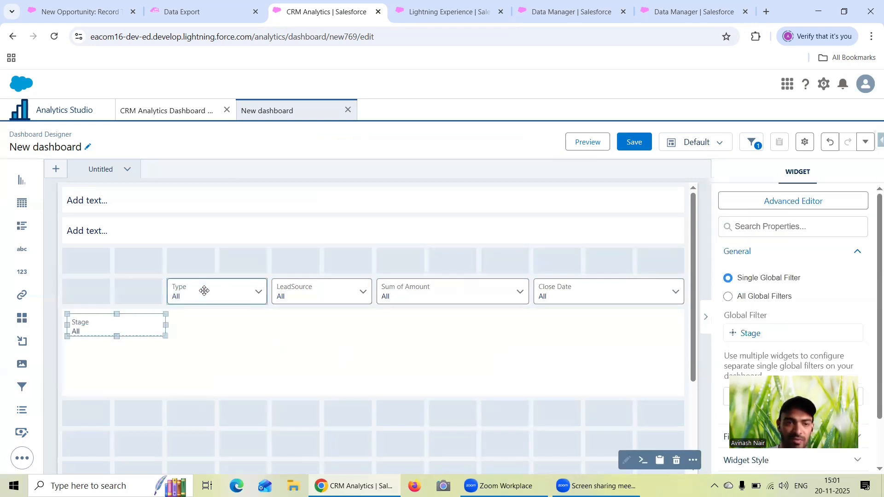
{"action": "left_click_drag", "start_coordinate": [203, 290], "coordinate": [211, 322]}
{"action": "left_click", "coordinate": [286, 293]}
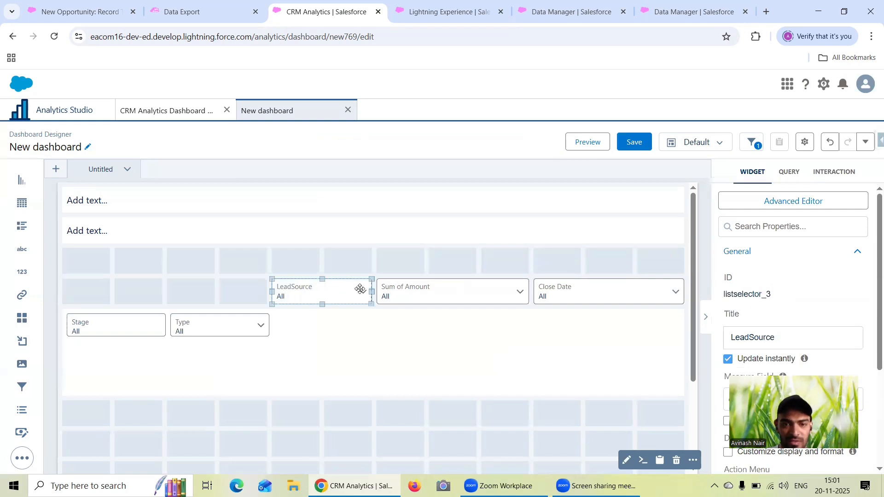
{"action": "left_click", "coordinate": [396, 292], "text": "shift"}
{"action": "left_click", "coordinate": [570, 296], "text": "shift"}
- Move the filter container directly beneath the second text widget and reduce its height to one row
{"action": "mouse_move", "coordinate": [335, 294]}
{"action": "left_mouse_down"}
{"action": "mouse_move", "coordinate": [341, 327]}
{"action": "mouse_move", "coordinate": [376, 391]}
{"action": "mouse_move", "coordinate": [382, 349]}
{"action": "mouse_move", "coordinate": [373, 290]}
{"action": "mouse_move", "coordinate": [342, 284]}
{"action": "left_mouse_up"}
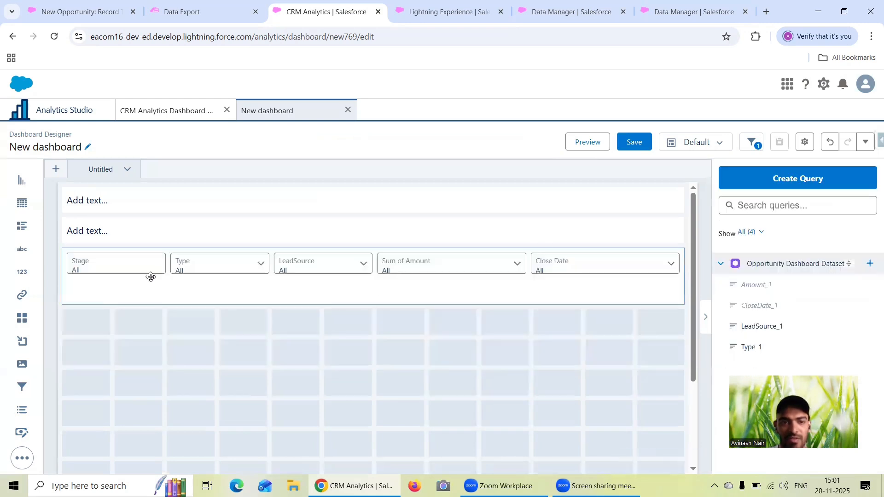
{"action": "left_click", "coordinate": [330, 283]}
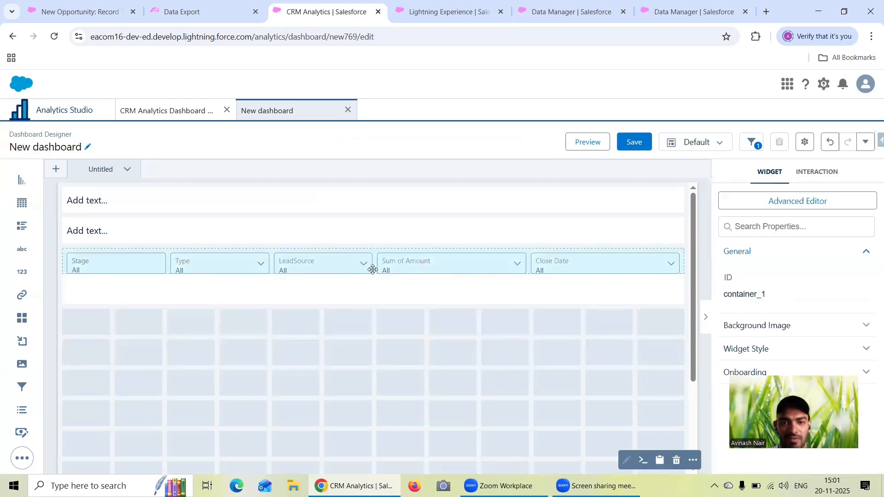
{"action": "left_click_drag", "start_coordinate": [373, 276], "coordinate": [384, 294]}
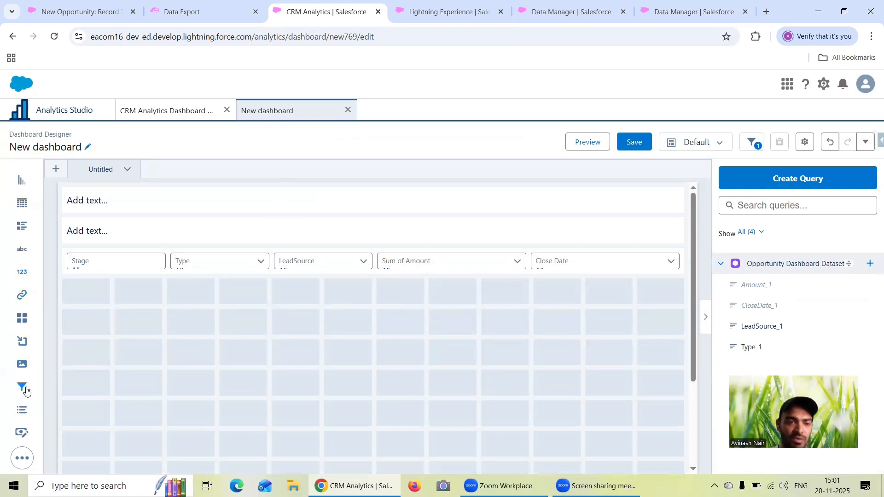
- Add a number widget in the first two columns below the filters, showing Count of Rows with the query label Total Number of Opportunities
{"action": "left_click_drag", "start_coordinate": [26, 270], "coordinate": [115, 332]}
{"action": "left_click", "coordinate": [119, 322]}
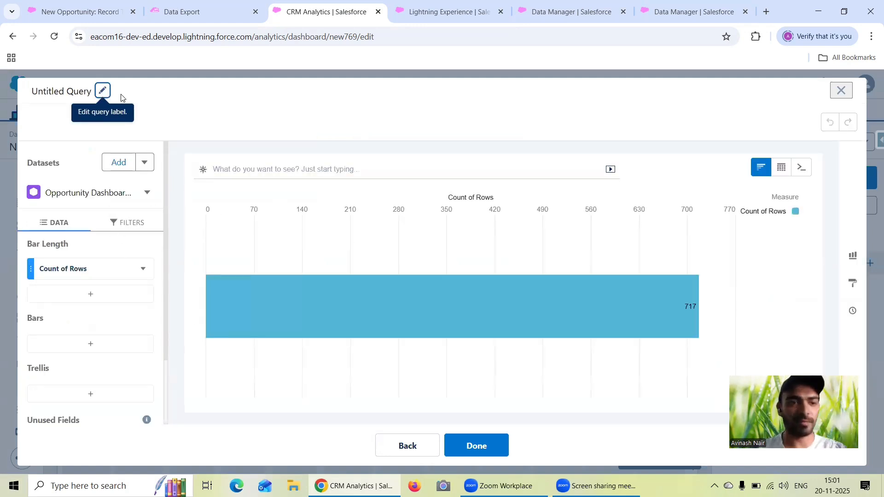
{"action": "left_click", "coordinate": [102, 90]}
{"action": "type", "text": "Total Number of Opportunities"}
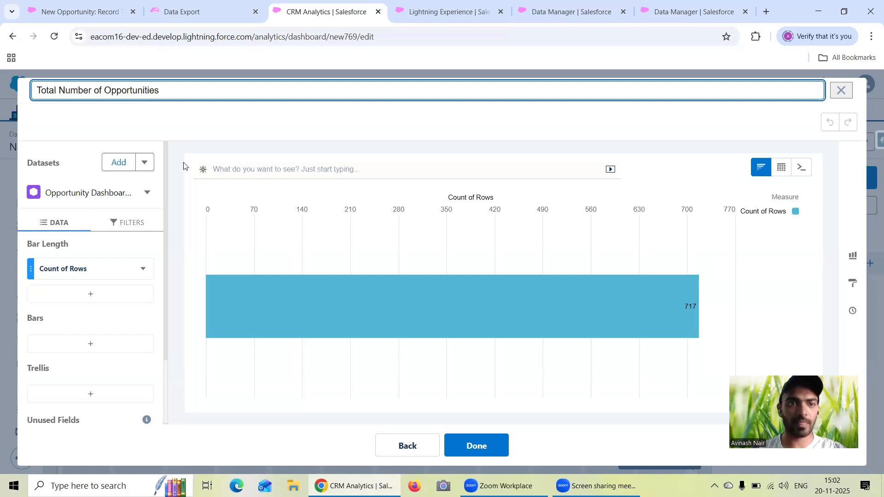
{"action": "left_click", "coordinate": [486, 446]}
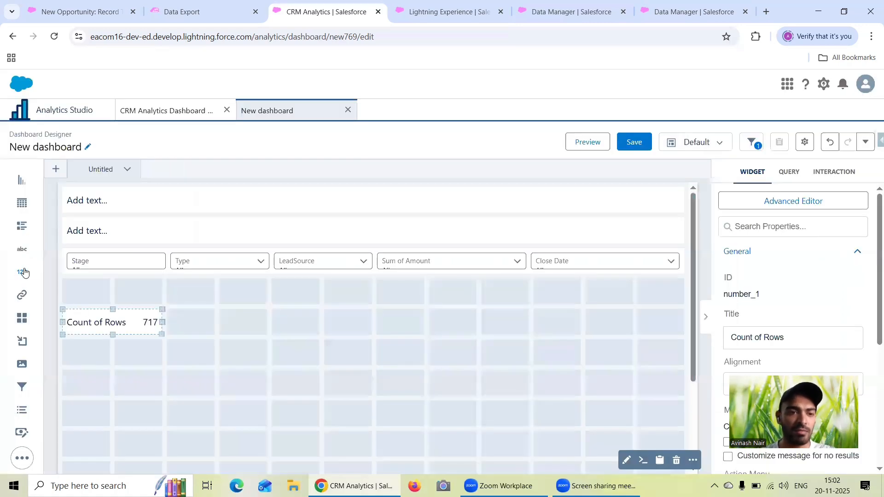
- Add a number widget in columns five and six of the same row, showing Sum of Amount with the query label Total Amount
{"action": "left_click_drag", "start_coordinate": [24, 272], "coordinate": [321, 328]}
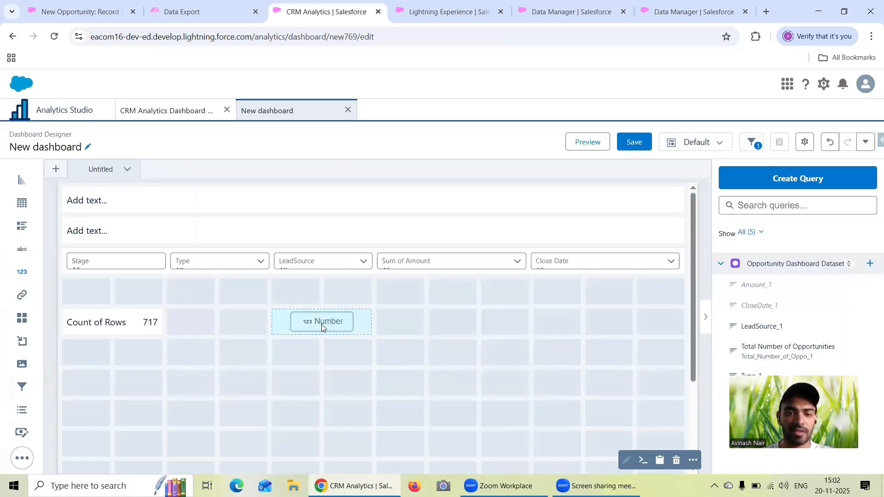
{"action": "left_click", "coordinate": [321, 324]}
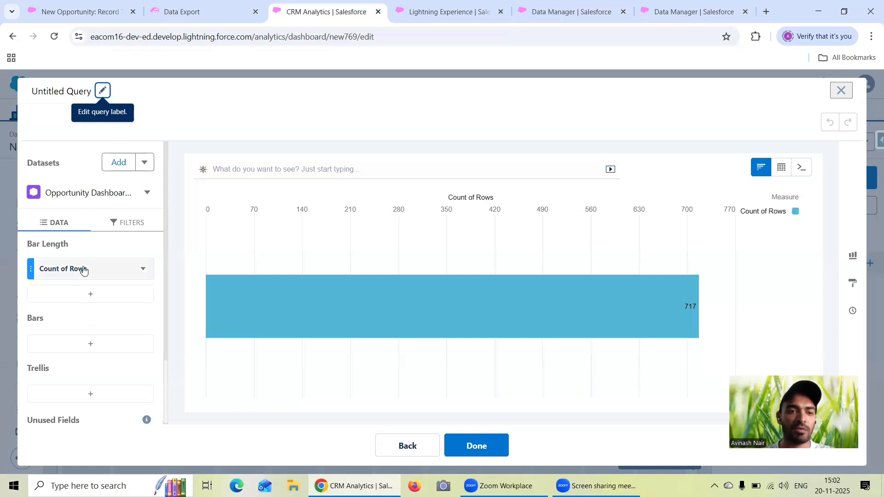
{"action": "left_click", "coordinate": [116, 270]}
{"action": "left_click", "coordinate": [167, 324]}
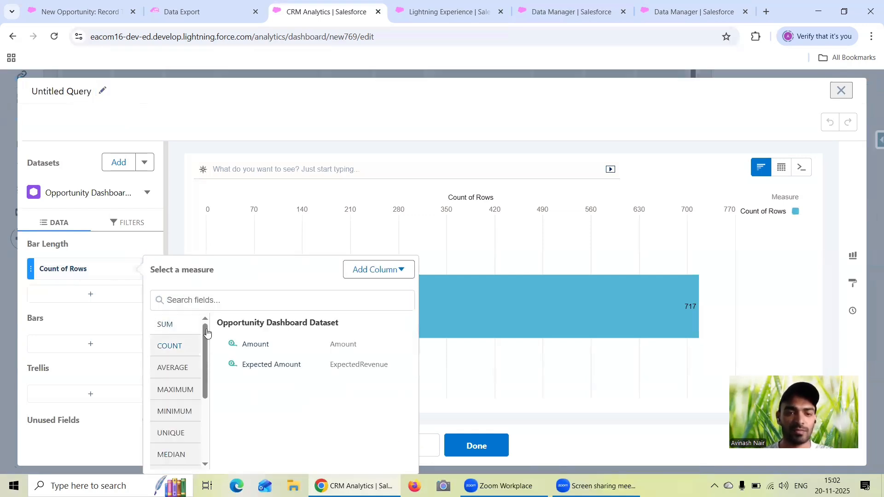
{"action": "left_click", "coordinate": [253, 349]}
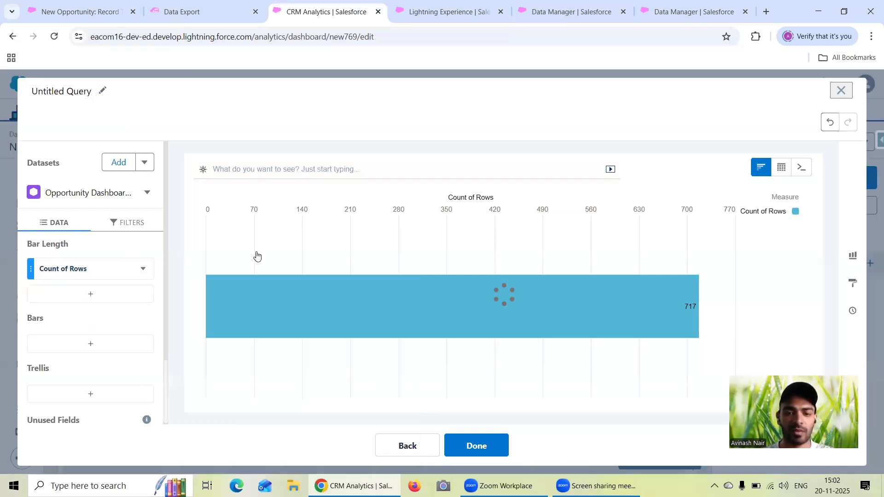
{"action": "left_click", "coordinate": [102, 92]}
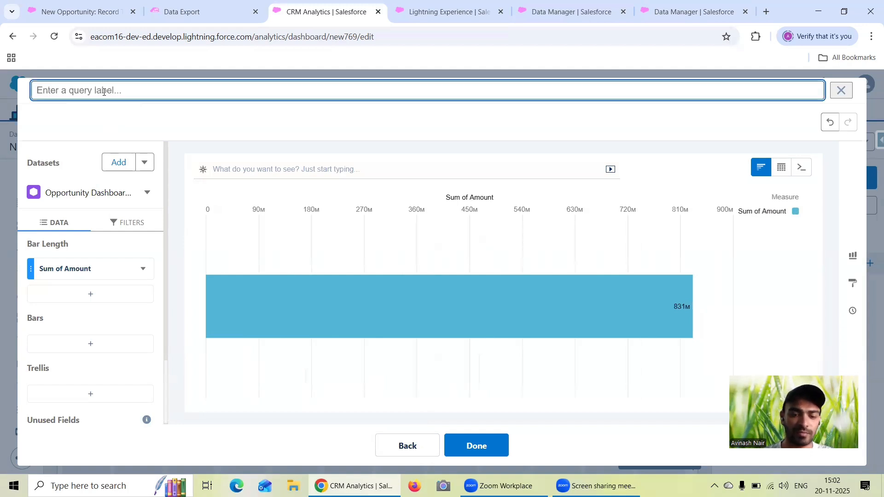
{"action": "type", "text": "Total Amount"}
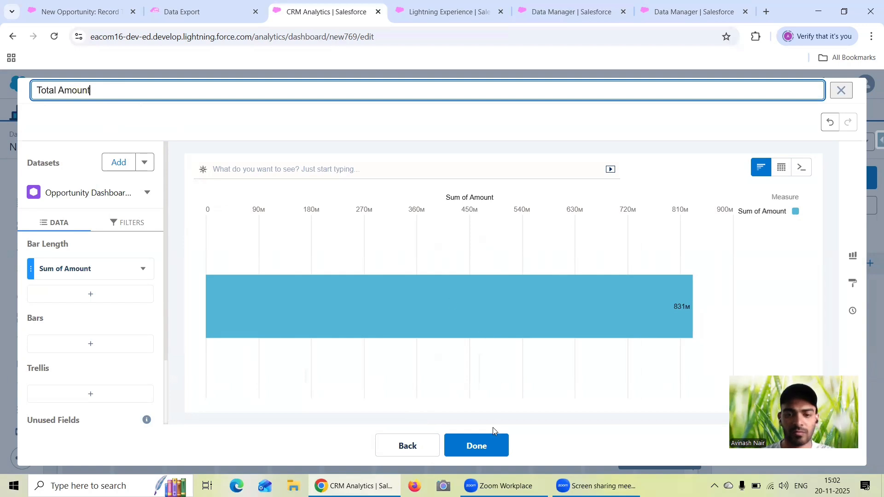
{"action": "left_click", "coordinate": [489, 447]}
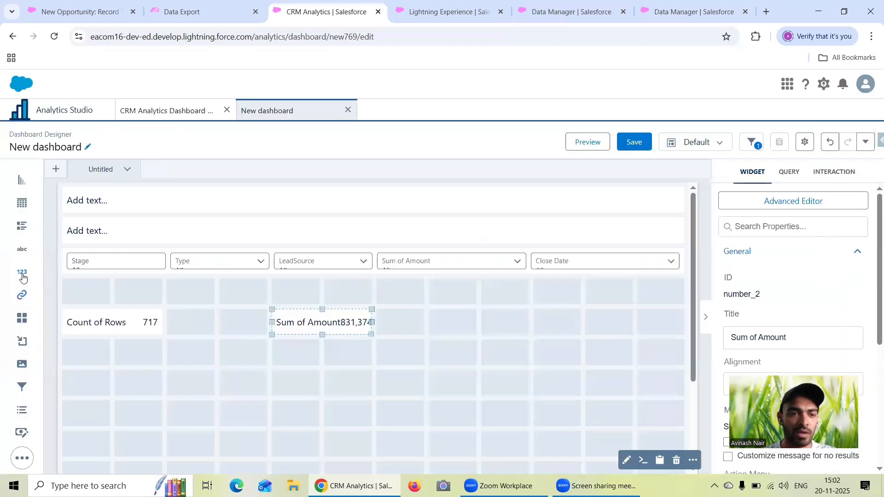
- Add a third number widget further along the row, showing Sum of Expected Amount with the query label Total Expected Amount
{"action": "left_click_drag", "start_coordinate": [23, 278], "coordinate": [575, 325]}
{"action": "left_click", "coordinate": [575, 324]}
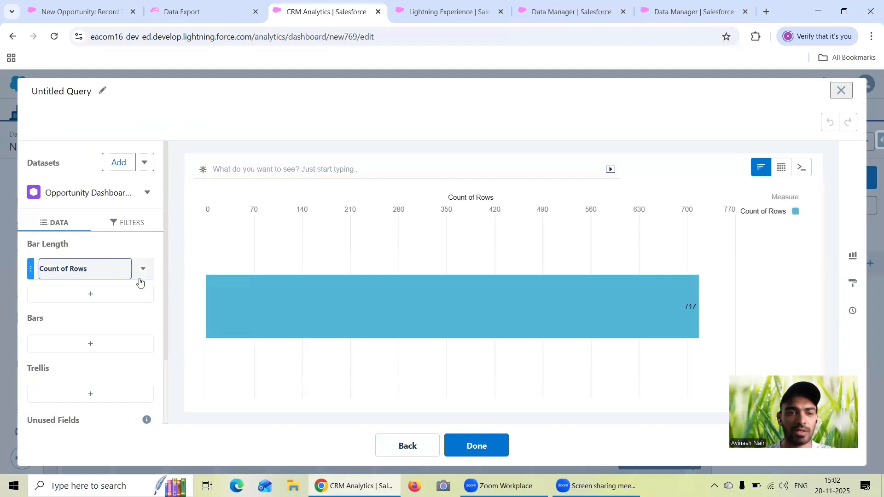
{"action": "left_click", "coordinate": [106, 276]}
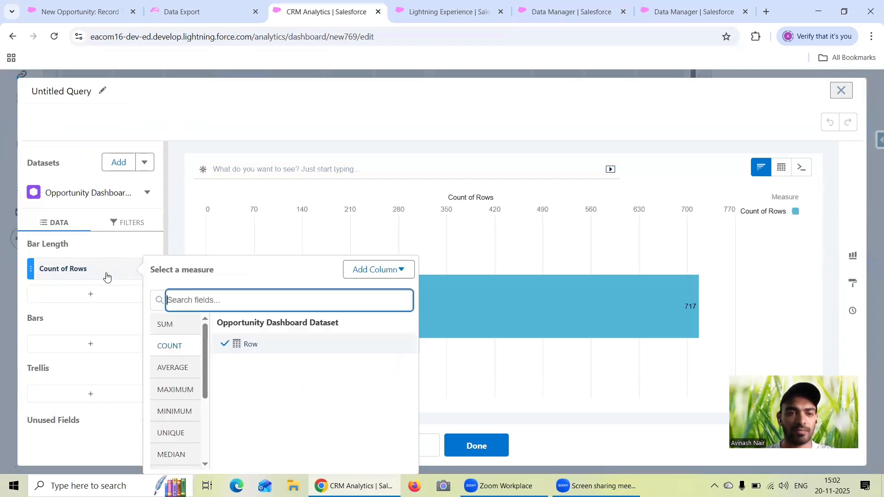
{"action": "left_click", "coordinate": [167, 324]}
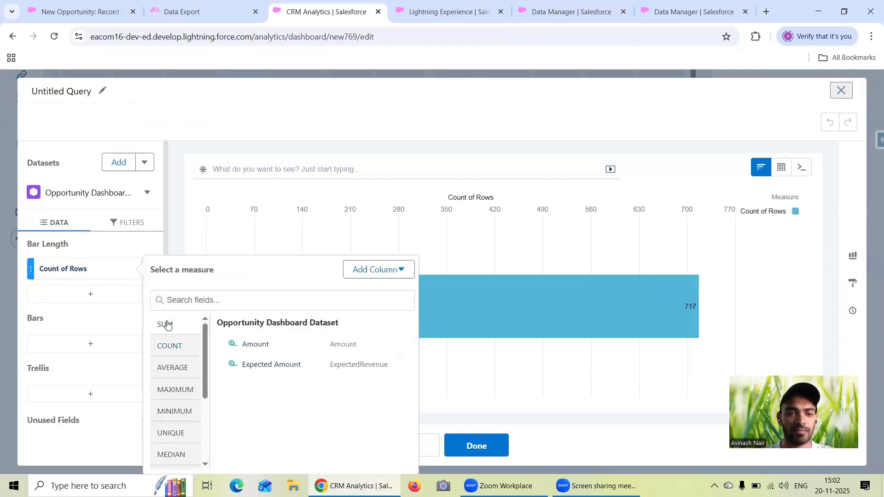
{"action": "left_click", "coordinate": [265, 366]}
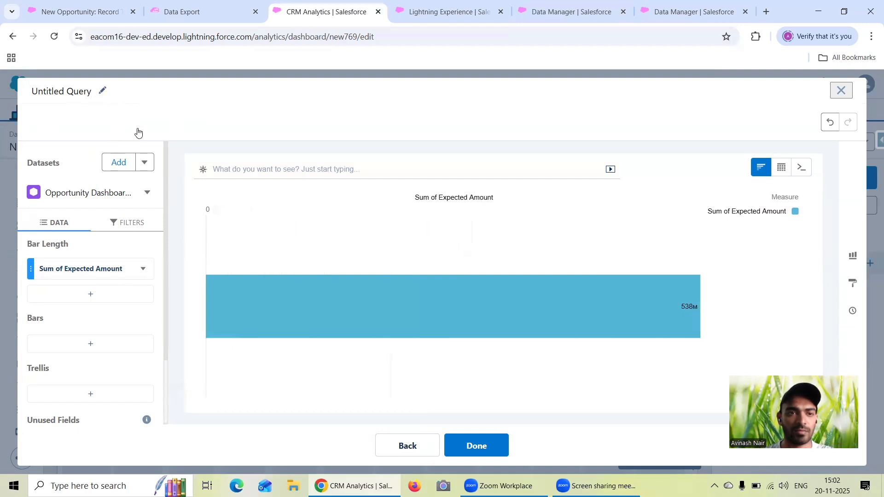
{"action": "left_click", "coordinate": [122, 102]}
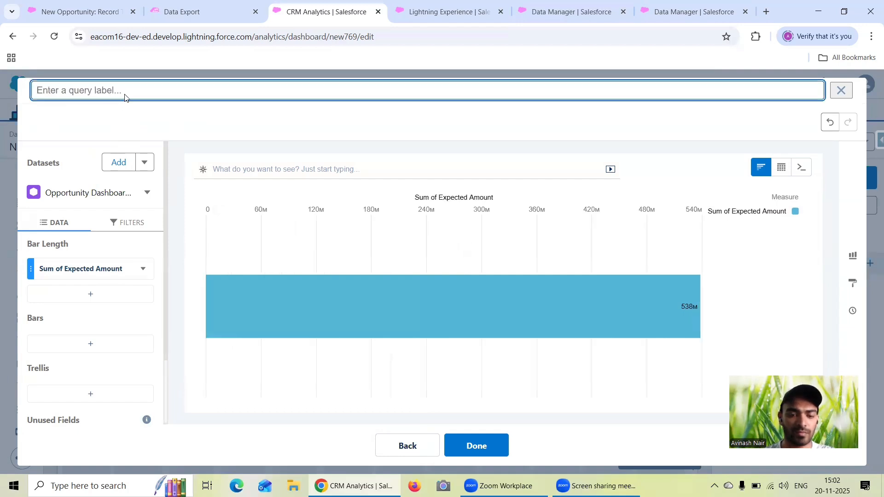
{"action": "type", "text": "Total Expected Amount"}
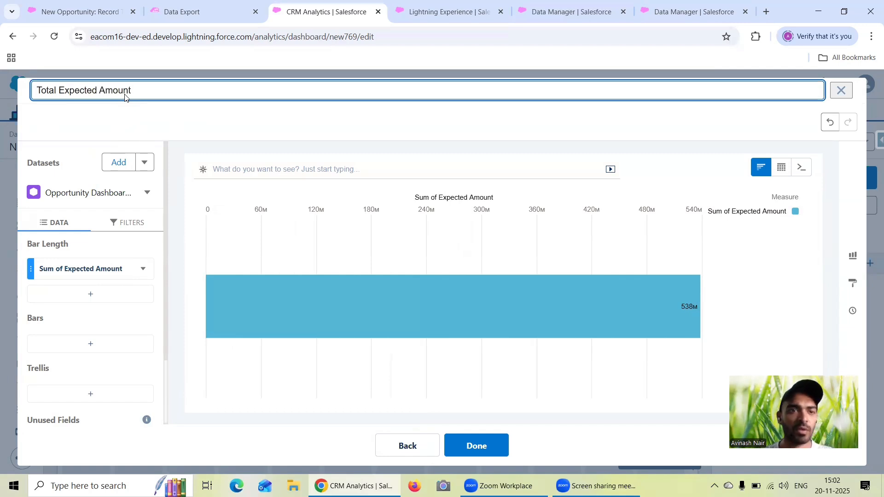
{"action": "left_click", "coordinate": [490, 447]}
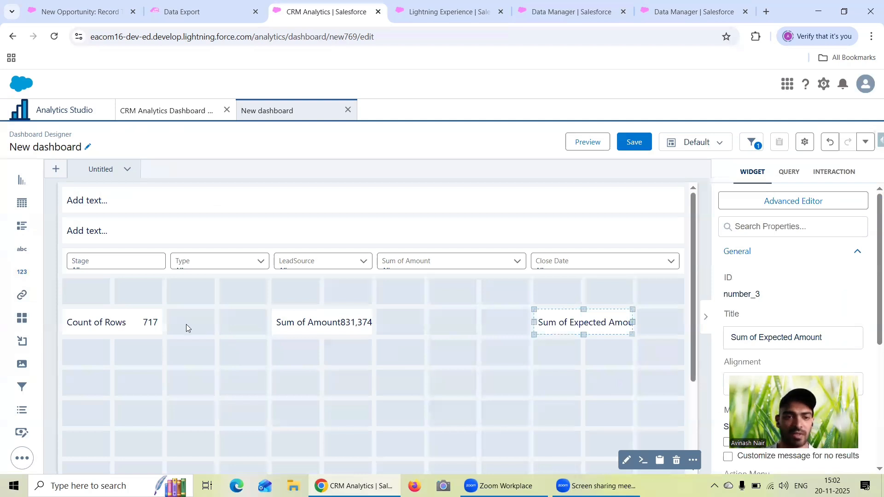
- Widen the Count of Rows, Sum of Amount and Sum of Expected Amount widgets to four columns each so they fill the row
{"action": "left_click", "coordinate": [160, 321]}
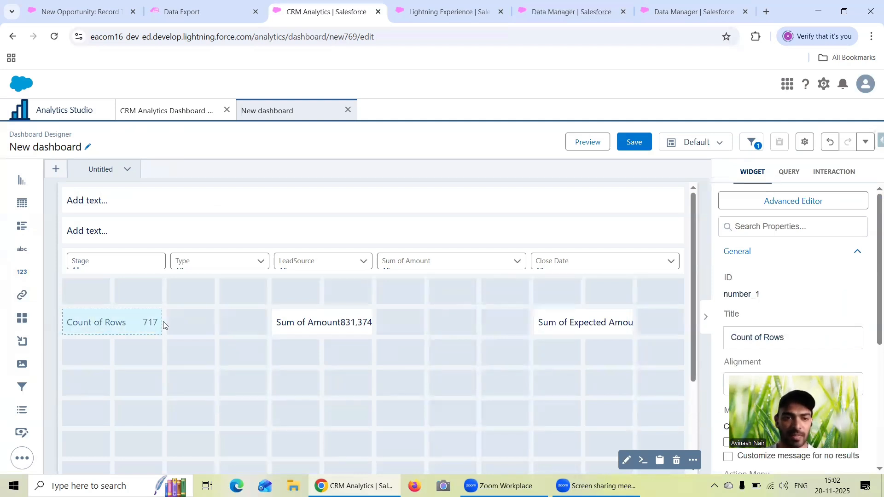
{"action": "left_click_drag", "start_coordinate": [250, 321], "coordinate": [251, 321]}
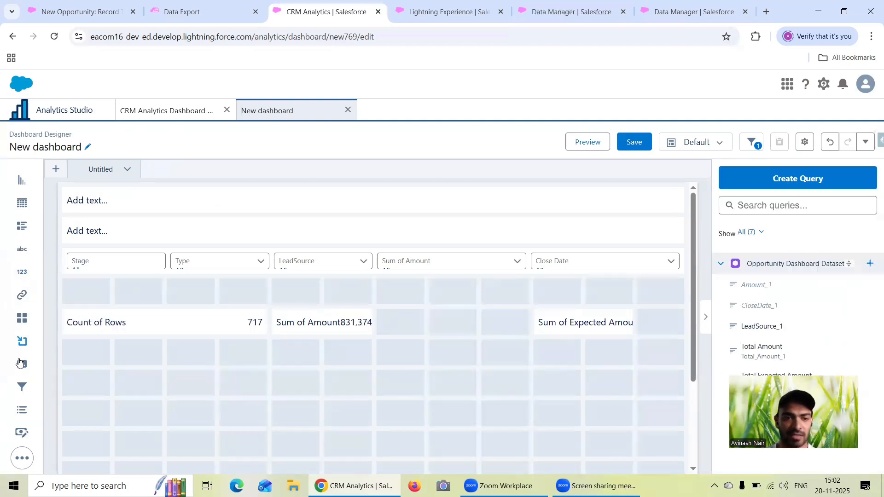
{"action": "scroll", "coordinate": [169, 371], "scroll_direction": "down", "scroll_amount": 1}
{"action": "left_click", "coordinate": [377, 264]}
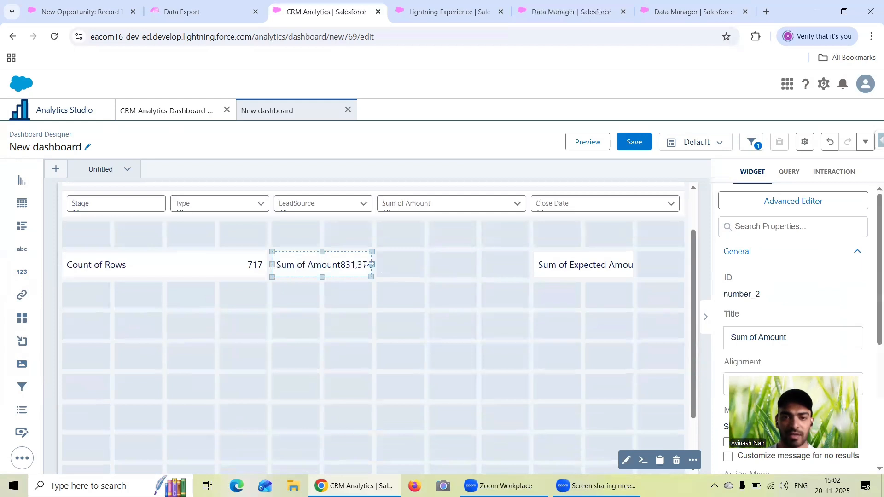
{"action": "left_click_drag", "start_coordinate": [377, 265], "coordinate": [445, 264]}
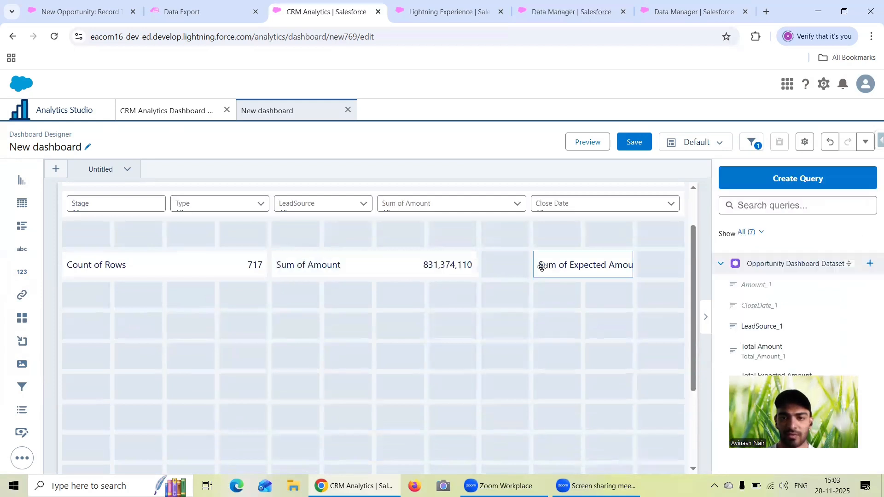
{"action": "left_click", "coordinate": [534, 265]}
{"action": "left_click_drag", "start_coordinate": [535, 265], "coordinate": [504, 266]}
{"action": "left_click", "coordinate": [632, 265]}
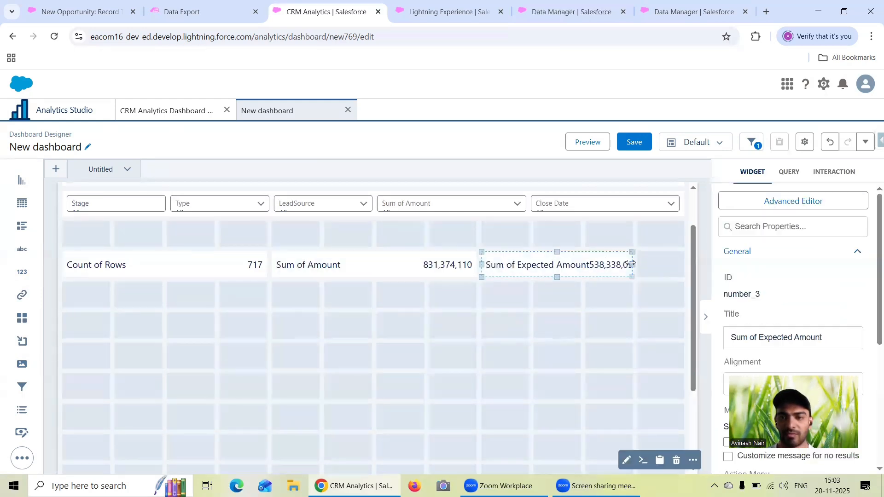
{"action": "left_click_drag", "start_coordinate": [636, 267], "coordinate": [668, 265]}
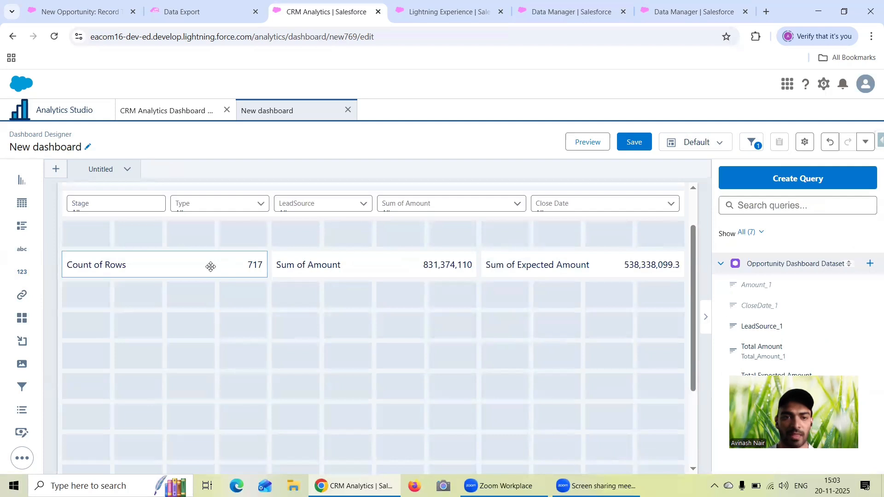
- Shorten the numbers shown in the Sum of Amount and Sum of Expected Amount widgets
{"action": "left_click", "coordinate": [380, 259]}
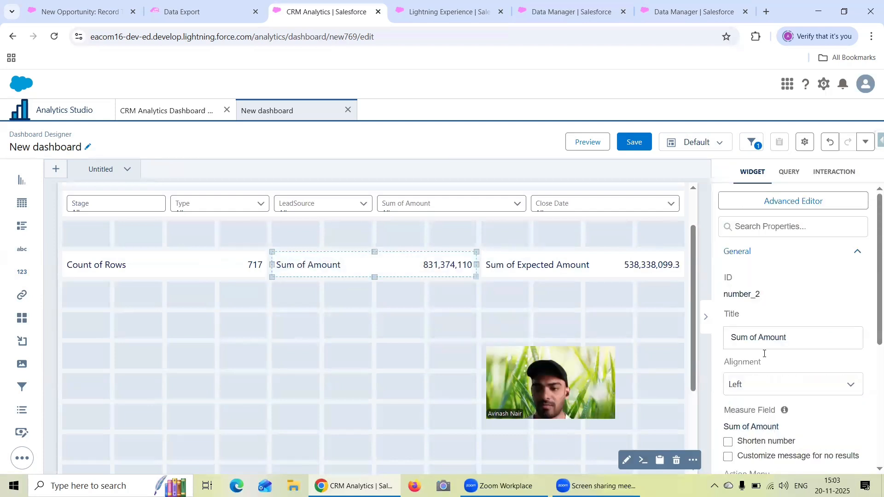
{"action": "scroll", "coordinate": [765, 353], "scroll_direction": "down", "scroll_amount": 1}
{"action": "left_click", "coordinate": [728, 384]}
{"action": "left_click", "coordinate": [582, 265]}
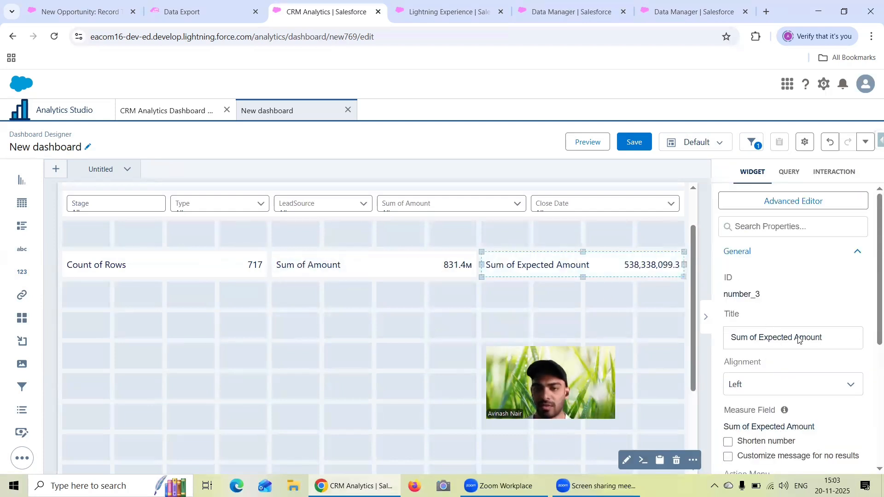
{"action": "scroll", "coordinate": [764, 357], "scroll_direction": "down", "scroll_amount": 2}
{"action": "left_click", "coordinate": [728, 327]}
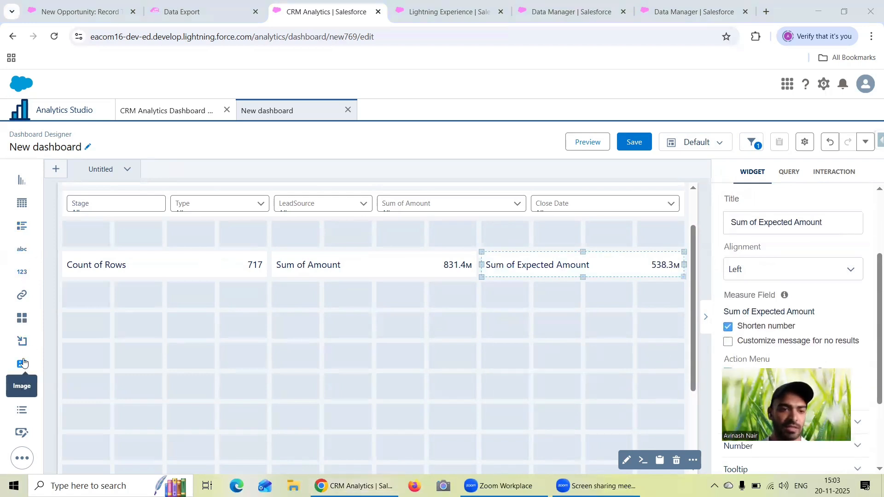
- Add a full-width container below the number widgets and move Count of Rows, Sum of Amount and Sum of Expected Amount side by side into it
{"action": "left_click_drag", "start_coordinate": [22, 341], "coordinate": [115, 358]}
{"action": "left_click_drag", "start_coordinate": [215, 356], "coordinate": [672, 362]}
{"action": "left_click_drag", "start_coordinate": [158, 262], "coordinate": [191, 371]}
{"action": "left_click_drag", "start_coordinate": [339, 340], "coordinate": [374, 395]}
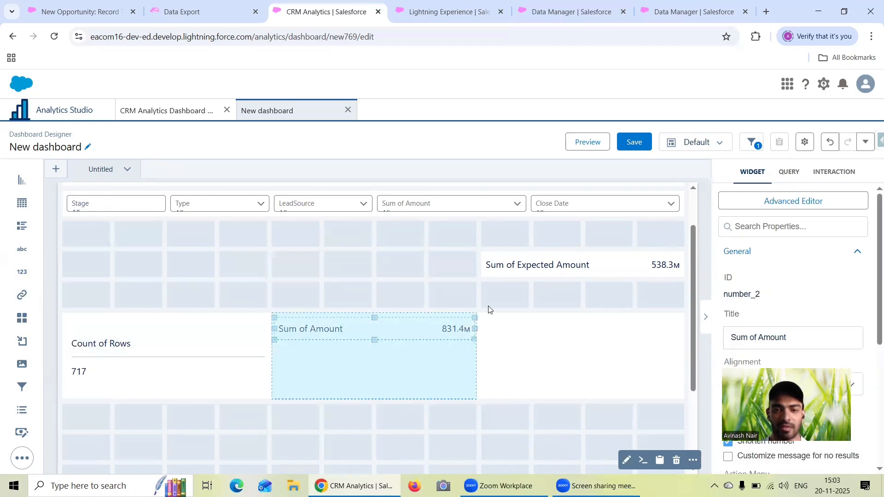
{"action": "left_click_drag", "start_coordinate": [533, 264], "coordinate": [582, 391]}
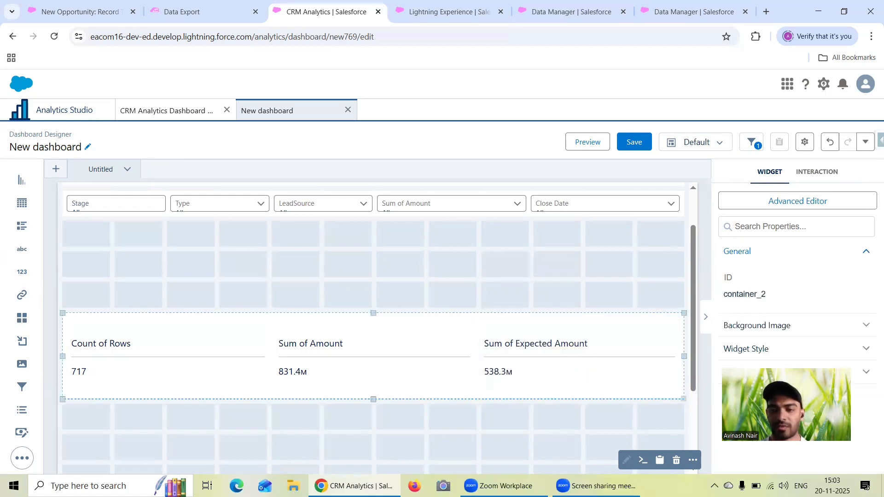
- Center-align the Count of Rows, Sum of Amount and Sum of Expected Amount widgets in the container
{"action": "left_click", "coordinate": [101, 343]}
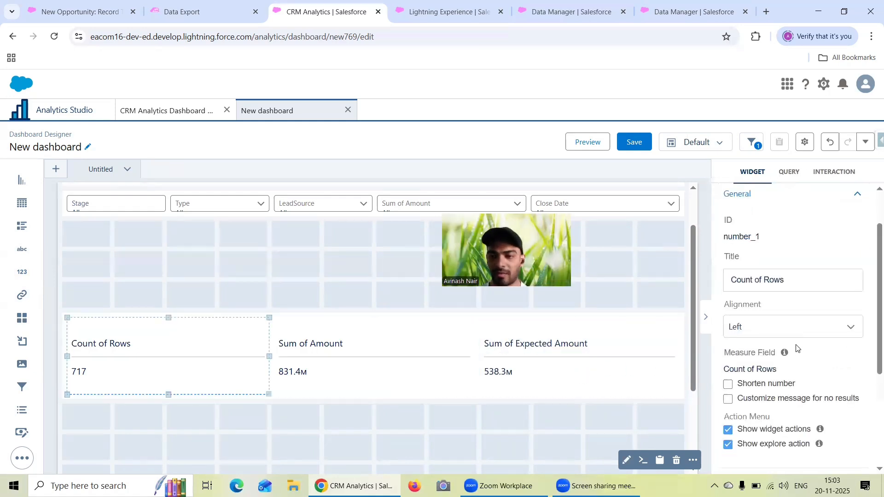
{"action": "left_click", "coordinate": [777, 328]}
{"action": "left_click", "coordinate": [771, 367]}
{"action": "left_click", "coordinate": [450, 356]}
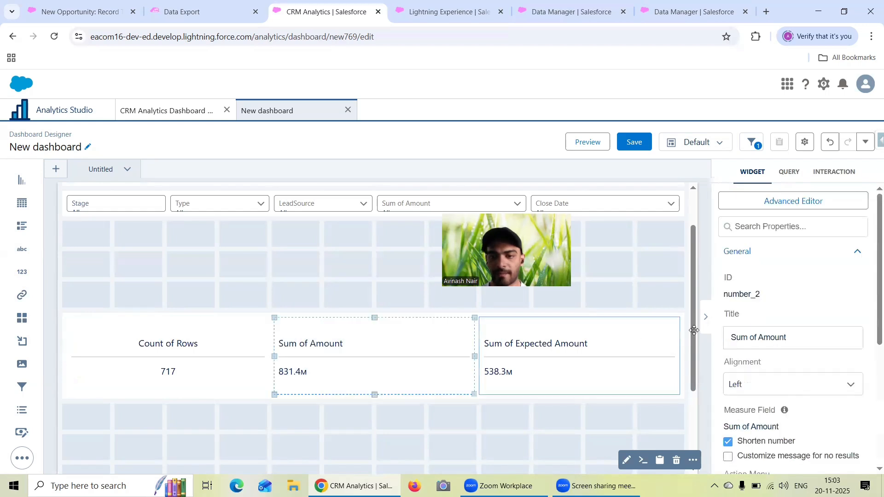
{"action": "scroll", "coordinate": [770, 326], "scroll_direction": "down", "scroll_amount": 1}
{"action": "left_click", "coordinate": [766, 329]}
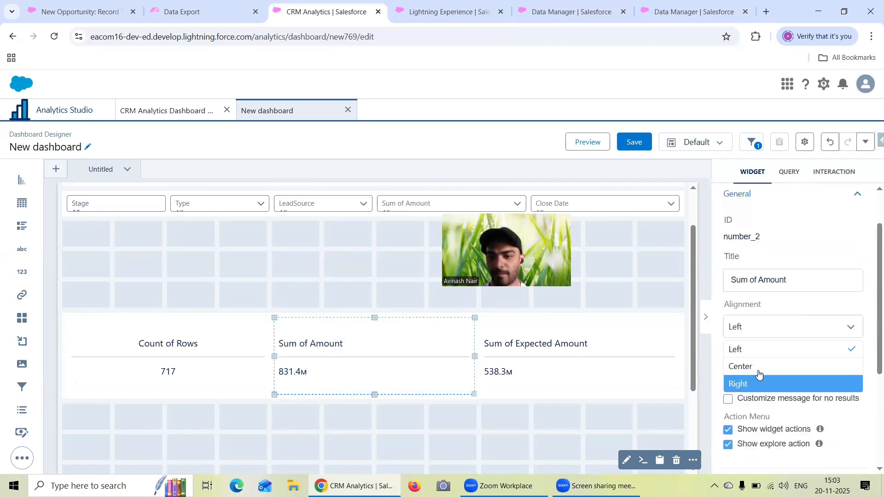
{"action": "left_click", "coordinate": [757, 367]}
{"action": "left_click", "coordinate": [604, 361]}
{"action": "scroll", "coordinate": [785, 330], "scroll_direction": "down", "scroll_amount": 1}
{"action": "scroll", "coordinate": [785, 329], "scroll_direction": "down", "scroll_amount": 1}
{"action": "left_click", "coordinate": [777, 331]}
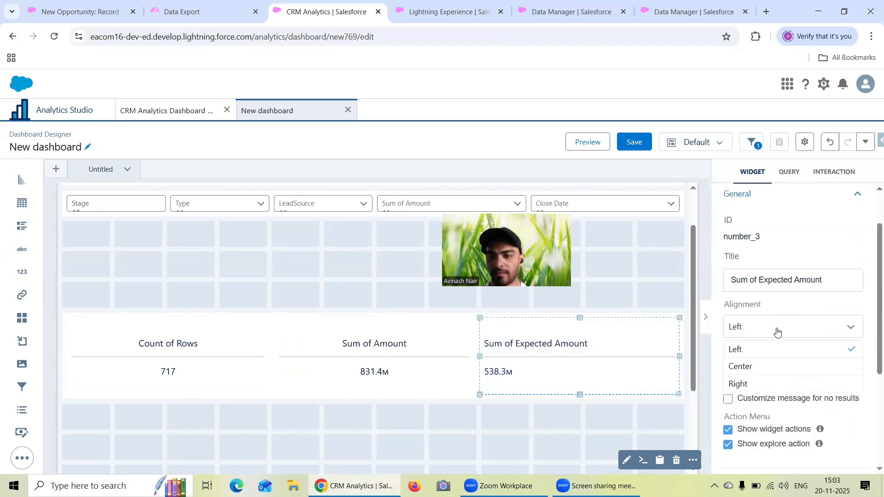
{"action": "left_click", "coordinate": [766, 366]}
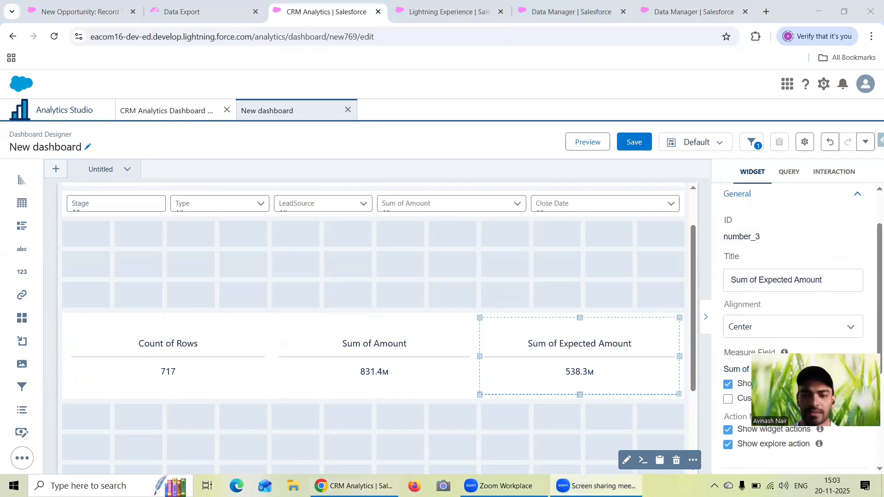
{"action": "left_click_drag", "start_coordinate": [209, 366], "coordinate": [379, 343]}
{"action": "left_click_drag", "start_coordinate": [220, 300], "coordinate": [225, 353]}
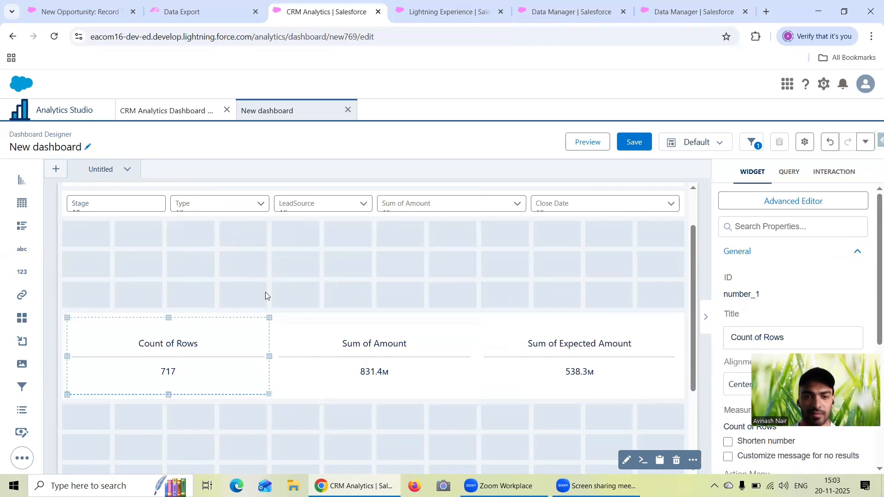
{"action": "left_click", "coordinate": [272, 314]}
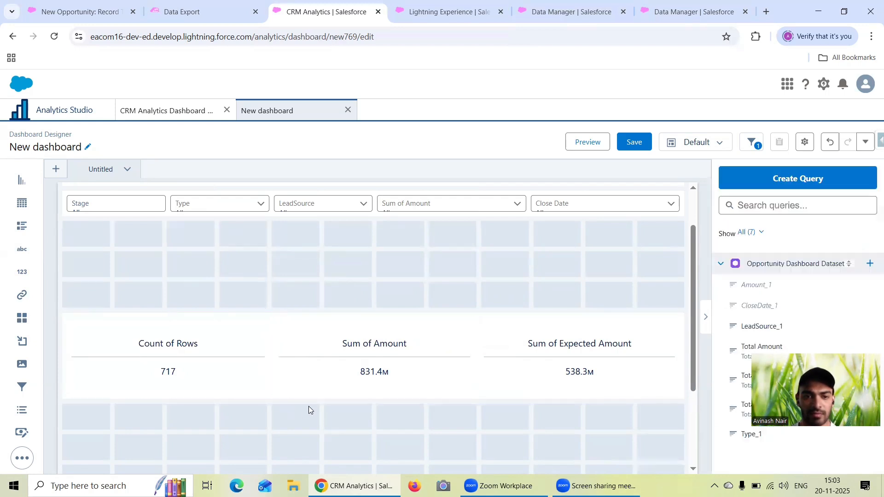
{"action": "left_click_drag", "start_coordinate": [312, 404], "coordinate": [359, 277]}
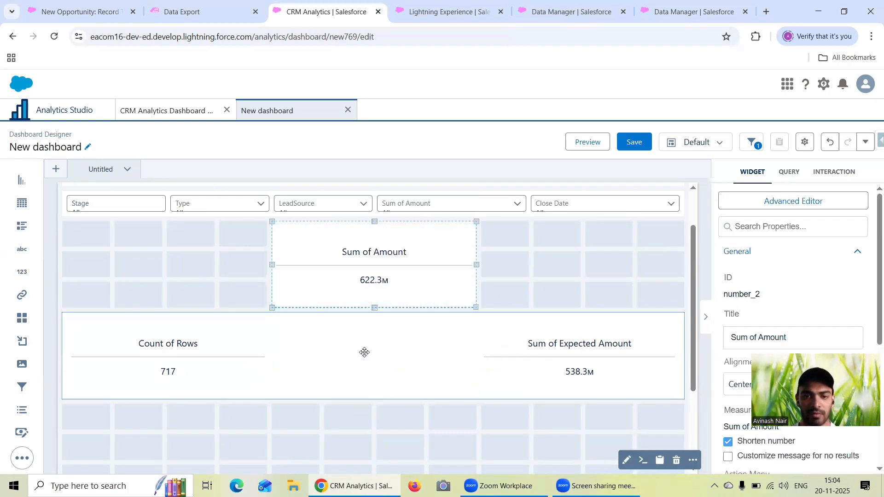
{"action": "left_click", "coordinate": [374, 396]}
{"action": "left_click_drag", "start_coordinate": [372, 402], "coordinate": [371, 416]}
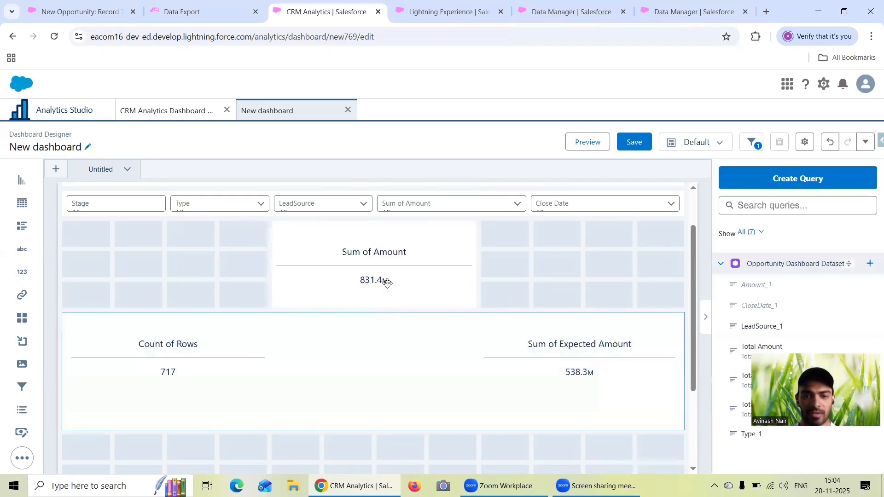
{"action": "left_click_drag", "start_coordinate": [384, 282], "coordinate": [377, 305]}
- Add a repeater widget directly below the number container and enlarge it to the full dashboard width and six rows high
{"action": "scroll", "coordinate": [205, 308], "scroll_direction": "down", "scroll_amount": 1}
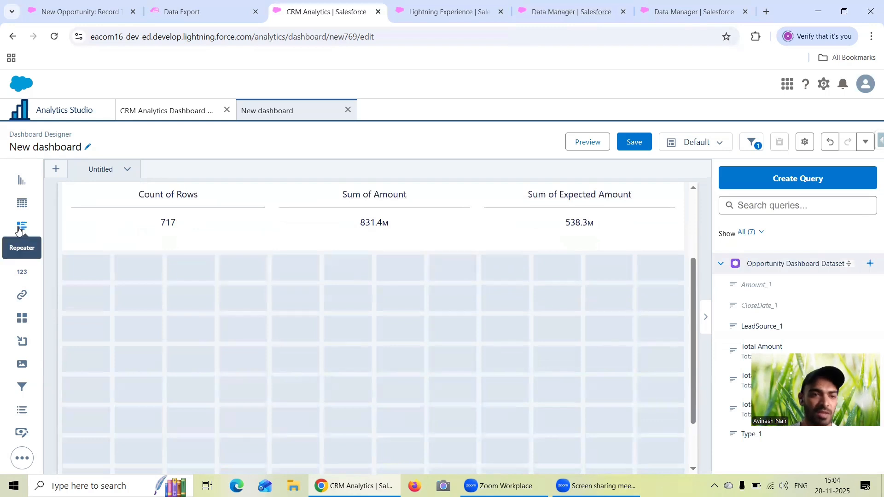
{"action": "left_click_drag", "start_coordinate": [22, 225], "coordinate": [86, 323]}
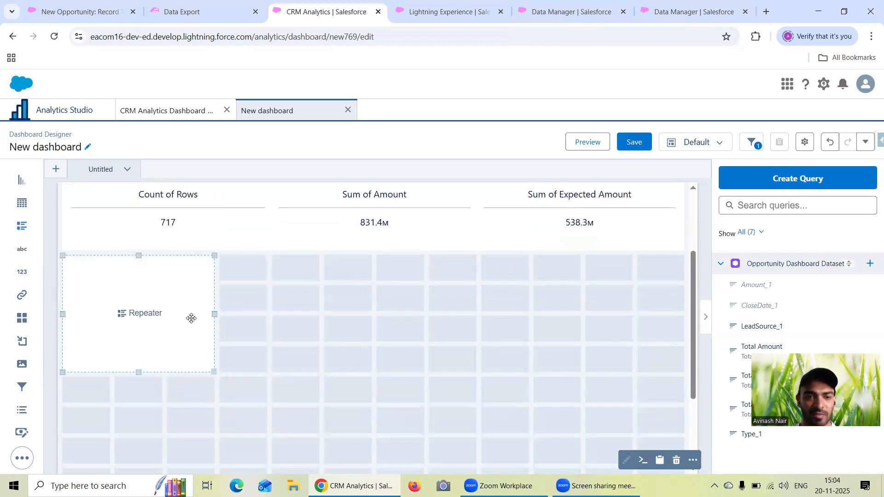
{"action": "left_click_drag", "start_coordinate": [214, 313], "coordinate": [640, 326]}
{"action": "scroll", "coordinate": [474, 282], "scroll_direction": "down", "scroll_amount": 1}
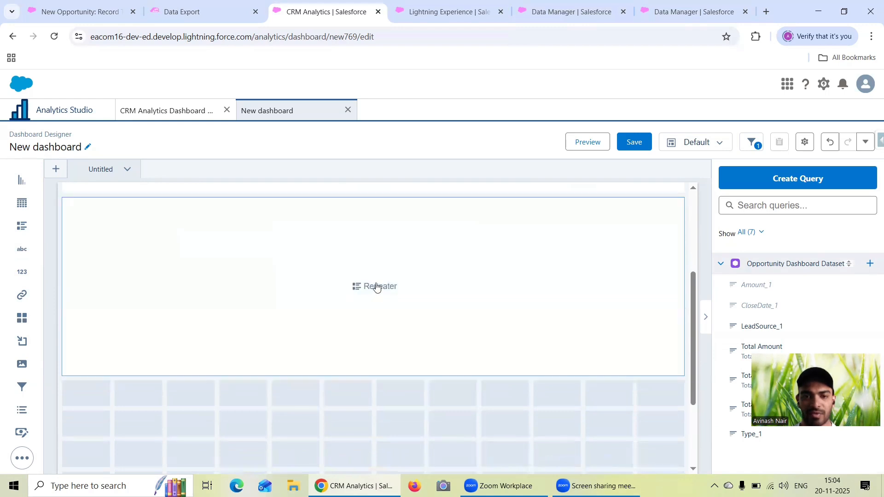
- Create the repeater's query on the Opportunity Dashboard Dataset using Count of Rows, with the query label Opp Label Card
{"action": "left_click", "coordinate": [375, 287]}
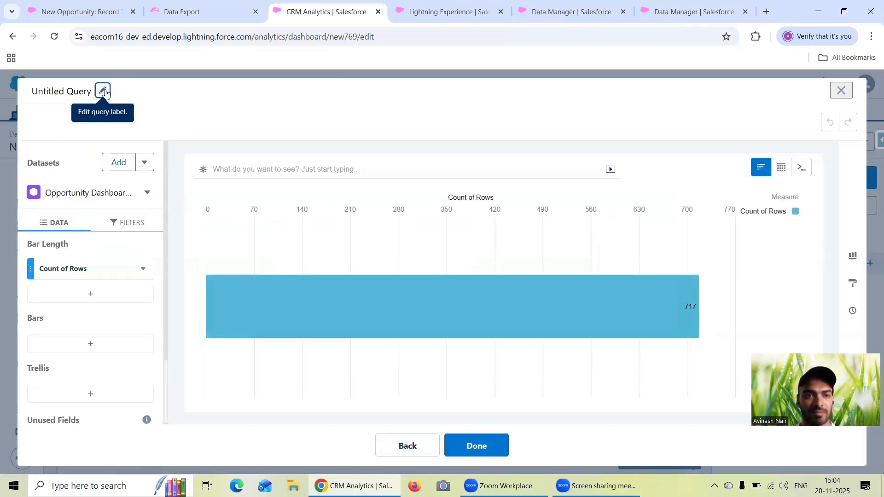
{"action": "left_click", "coordinate": [102, 92]}
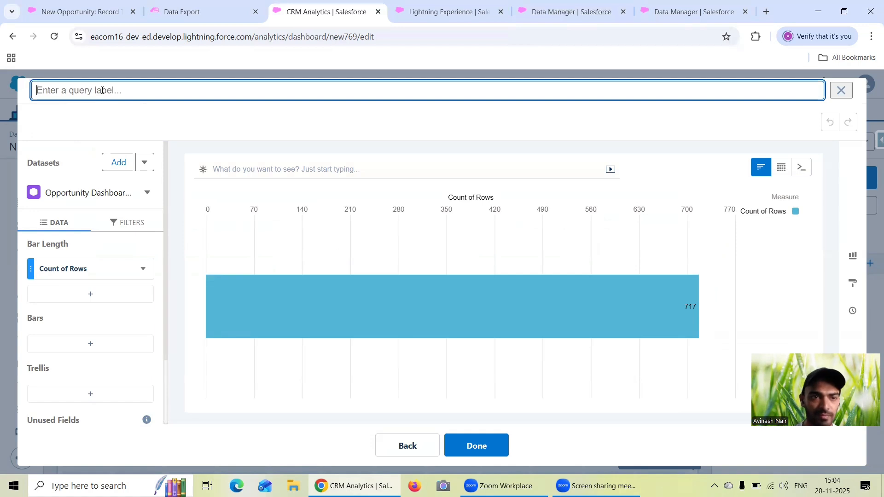
{"action": "type", "text": "Opp Label Card"}
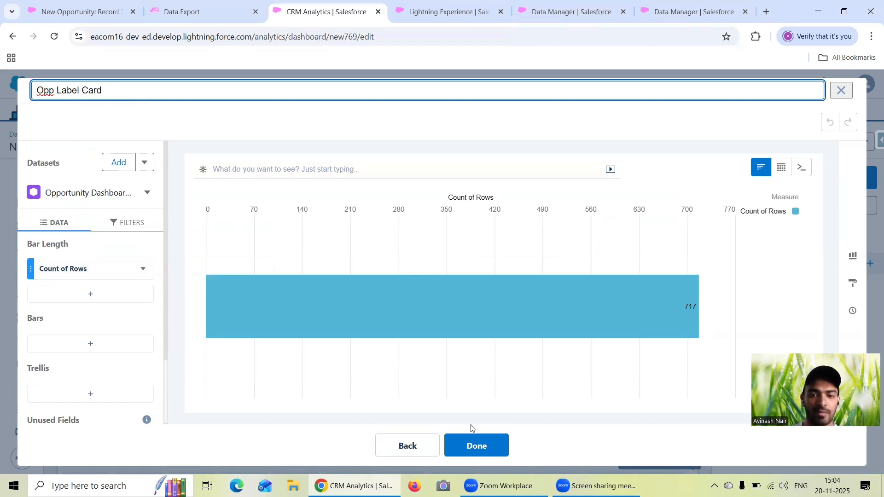
{"action": "left_click", "coordinate": [478, 449]}
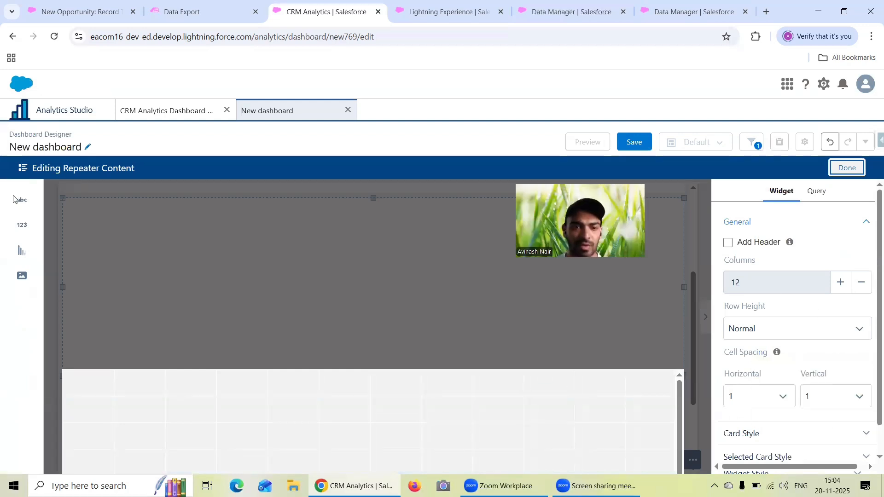
{"action": "left_click_drag", "start_coordinate": [22, 199], "coordinate": [172, 399]}
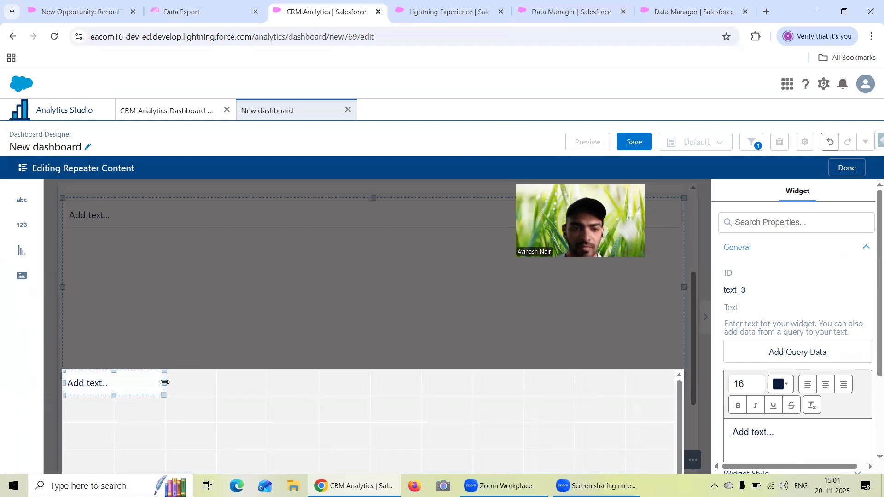
{"action": "left_click_drag", "start_coordinate": [164, 383], "coordinate": [666, 383]}
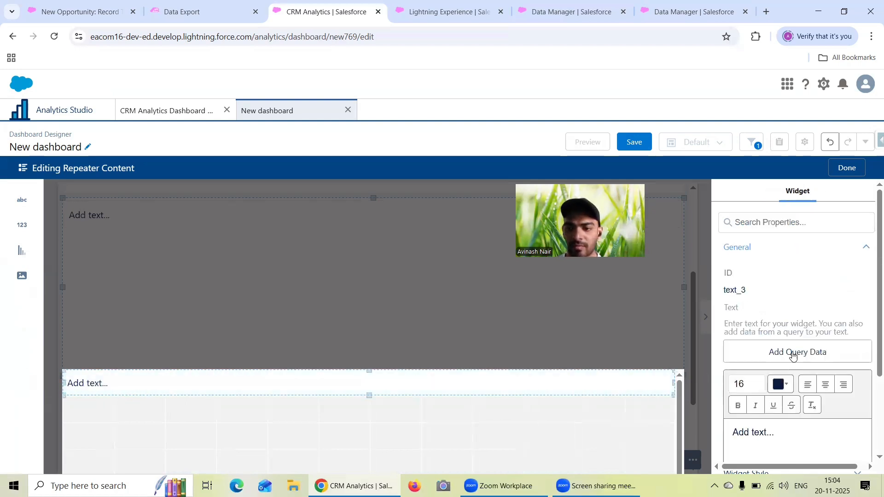
{"action": "scroll", "coordinate": [793, 355], "scroll_direction": "down", "scroll_amount": 3}
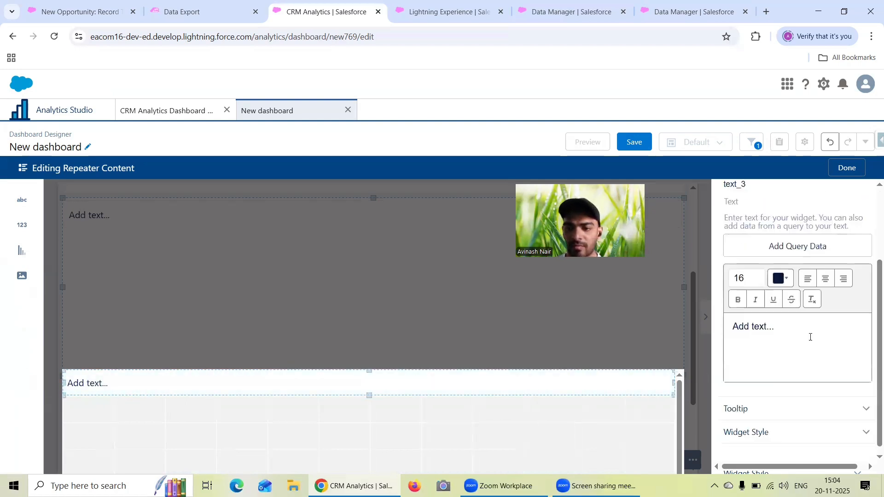
{"action": "left_click", "coordinate": [799, 247]}
{"action": "left_click", "coordinate": [773, 287]}
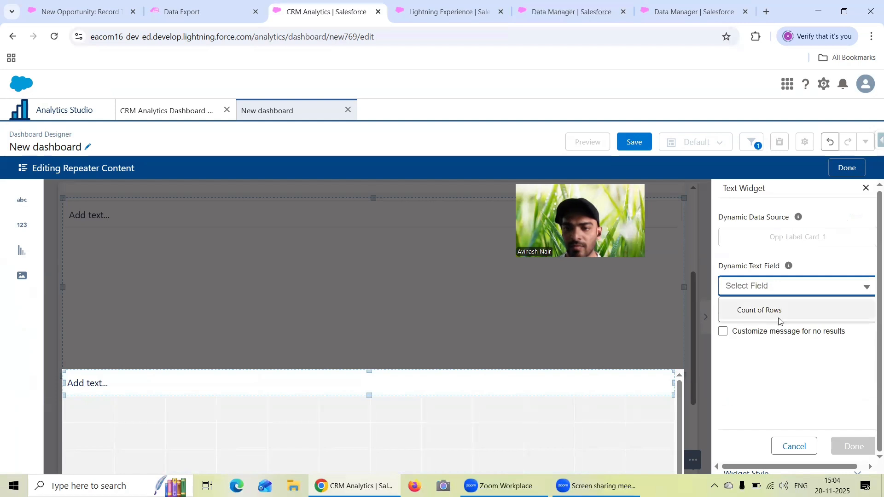
{"action": "left_click", "coordinate": [778, 311]}
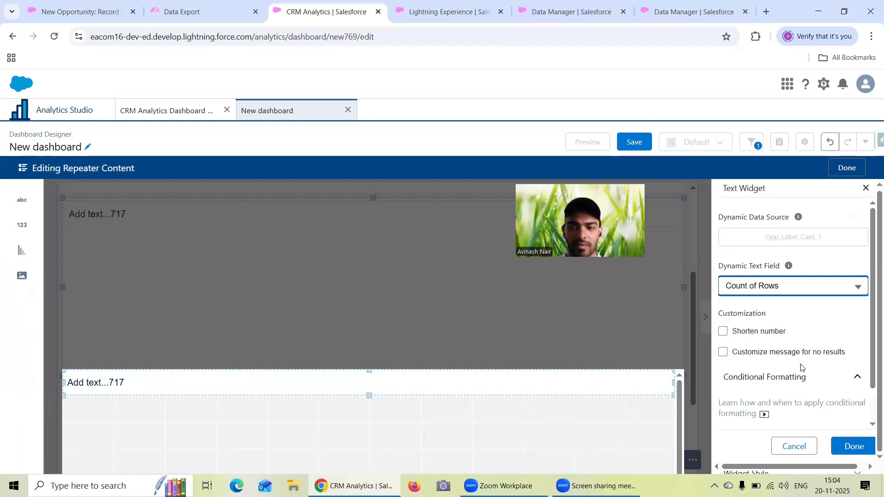
{"action": "left_click", "coordinate": [794, 445]}
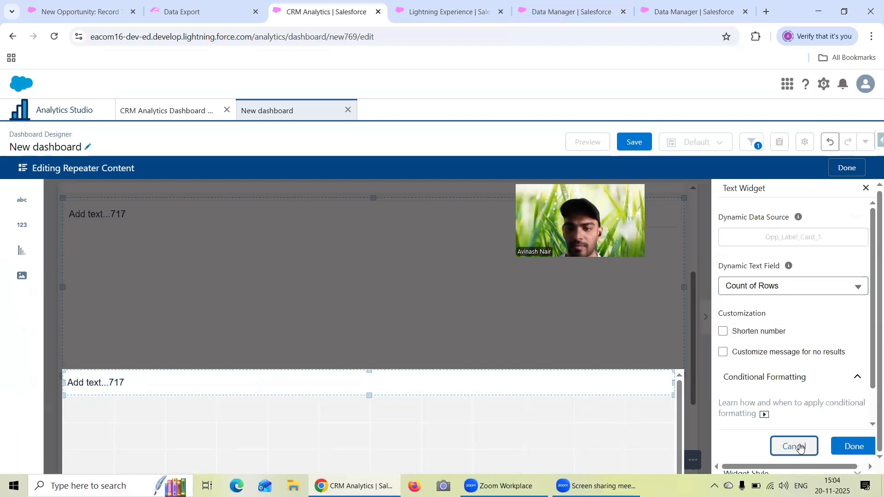
{"action": "left_click_drag", "start_coordinate": [777, 438], "coordinate": [725, 434]}
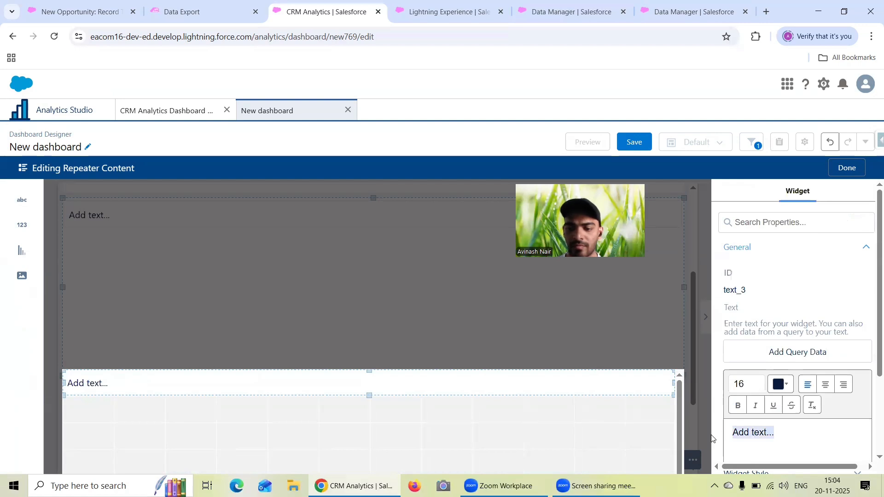
{"action": "key", "text": "BackSpace"}
{"action": "scroll", "coordinate": [743, 295], "scroll_direction": "down", "scroll_amount": 3}
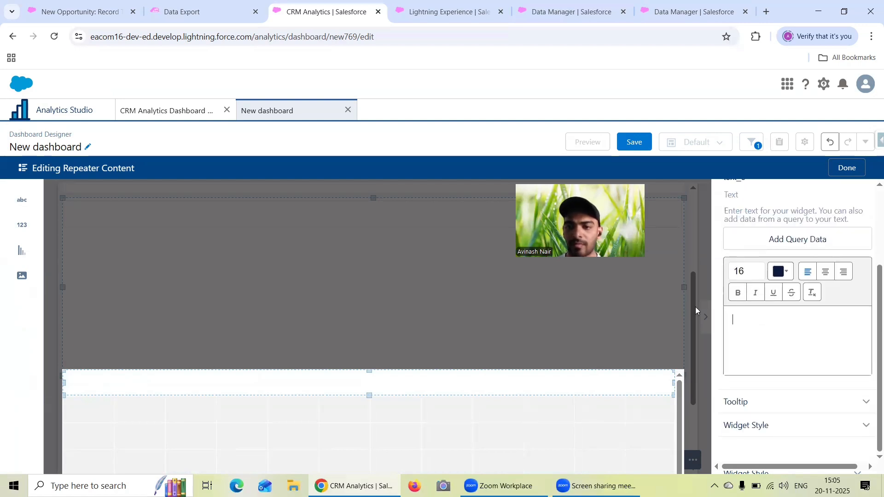
{"action": "left_click", "coordinate": [471, 377]}
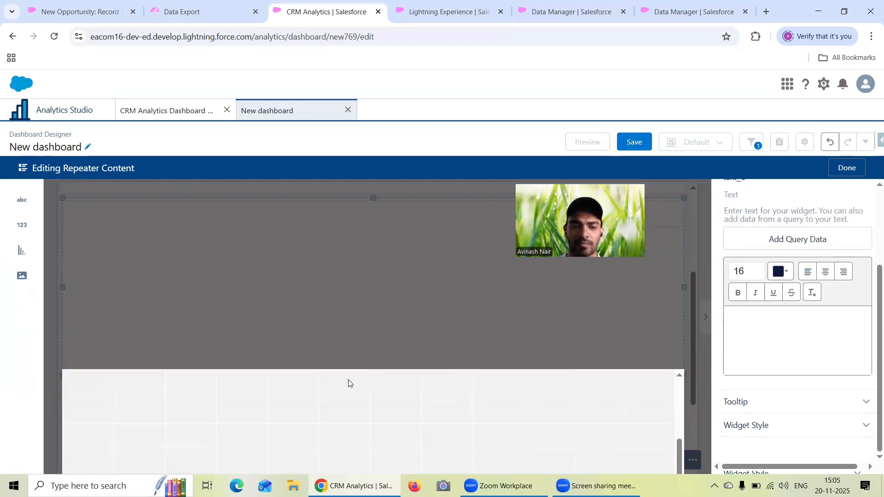
{"action": "left_click", "coordinate": [315, 383]}
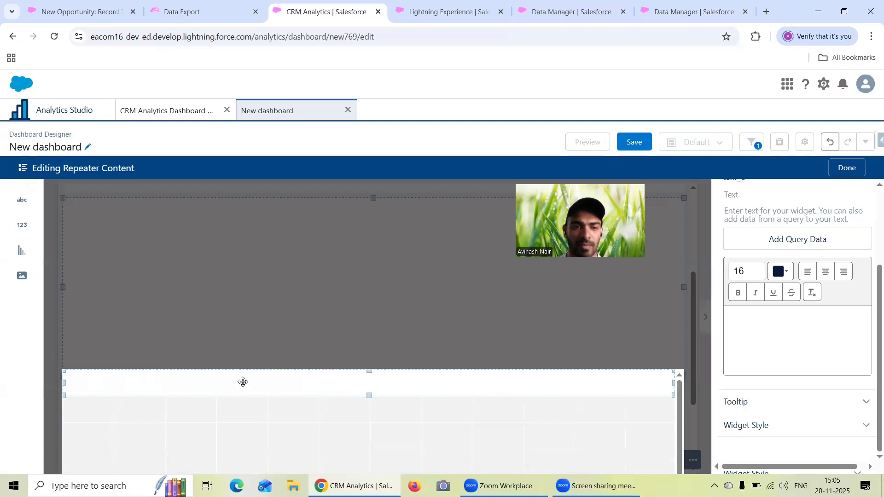
{"action": "left_click", "coordinate": [367, 385]}
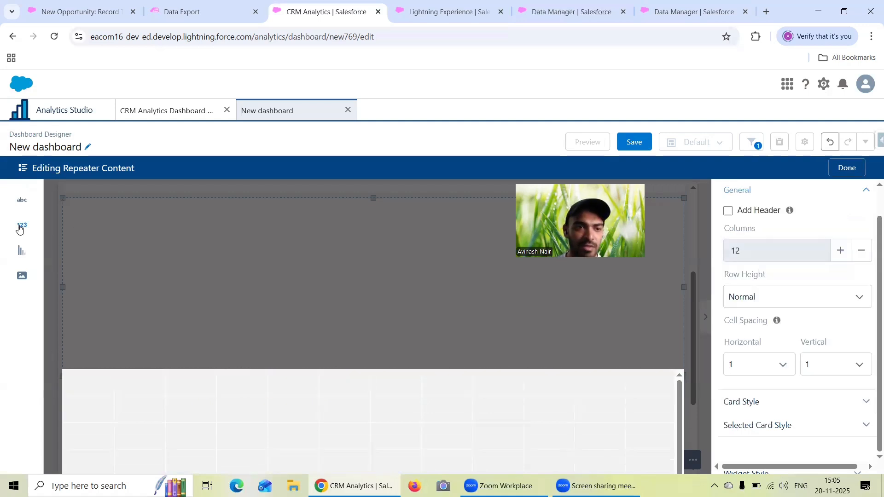
- Add a Count of Rows number widget at the top of the repeater content, stretched to full width and center-aligned
{"action": "left_click_drag", "start_coordinate": [23, 226], "coordinate": [158, 382]}
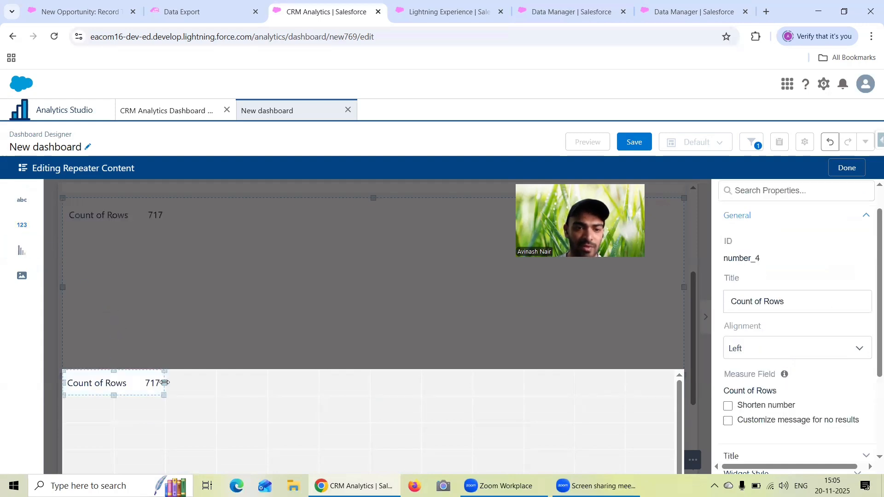
{"action": "left_click_drag", "start_coordinate": [500, 391], "coordinate": [650, 388]}
{"action": "left_click", "coordinate": [606, 389]}
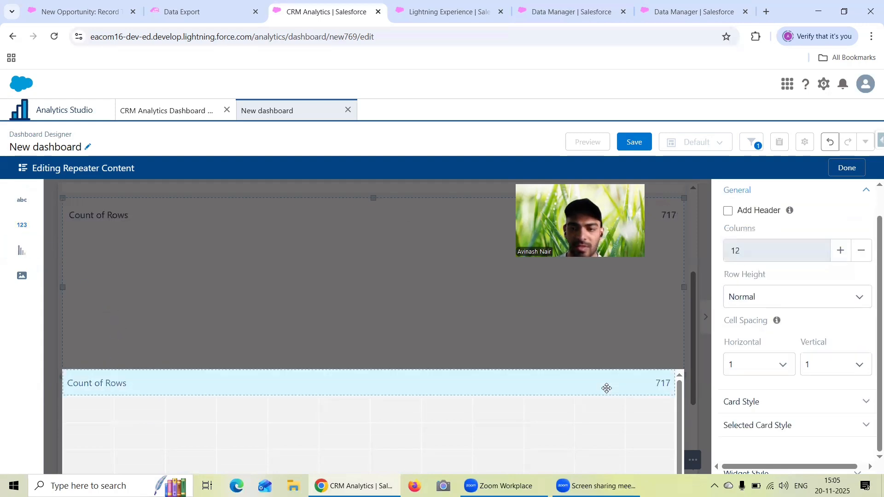
{"action": "left_click", "coordinate": [781, 346]}
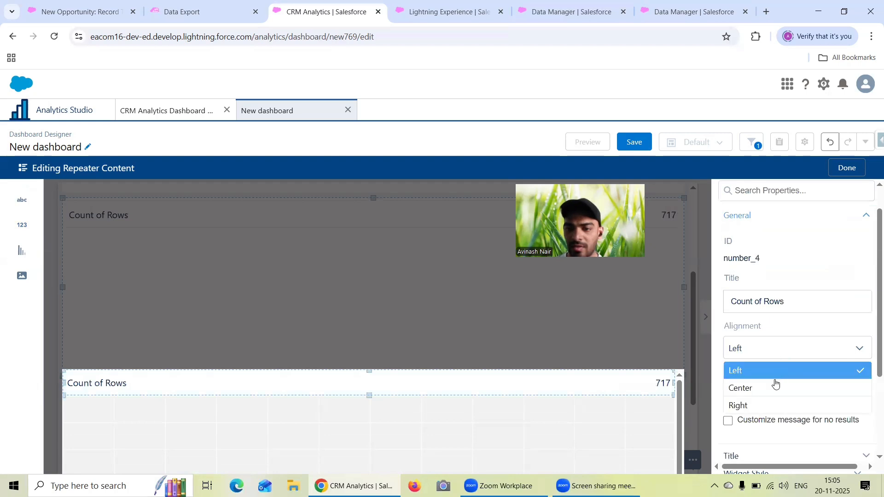
{"action": "left_click", "coordinate": [776, 388]}
{"action": "scroll", "coordinate": [795, 371], "scroll_direction": "down", "scroll_amount": 1}
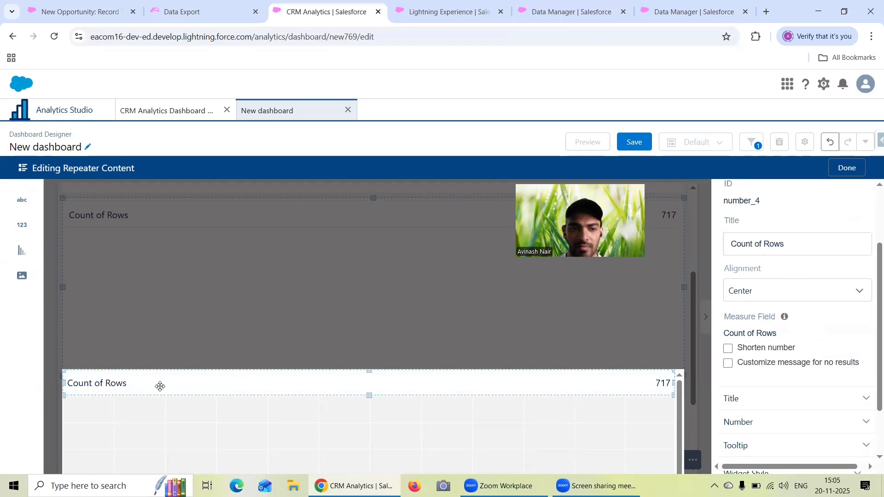
- Try a second Count of Rows number widget below the first one in the repeater content, and remove it again
{"action": "left_click_drag", "start_coordinate": [22, 225], "coordinate": [126, 436]}
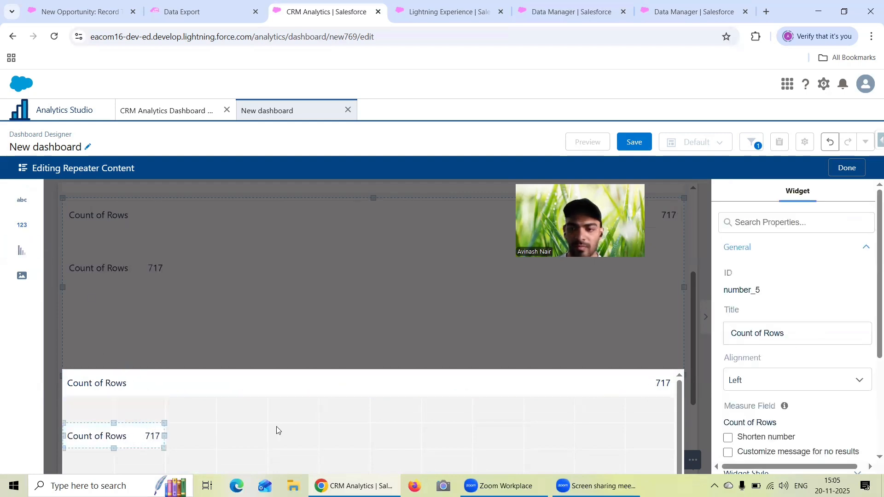
{"action": "scroll", "coordinate": [797, 395], "scroll_direction": "down", "scroll_amount": 3}
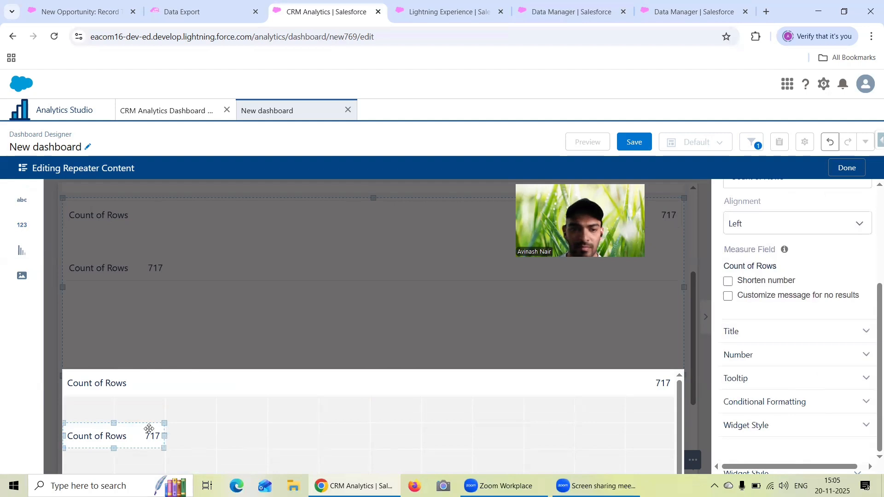
{"action": "left_click", "coordinate": [831, 142]}
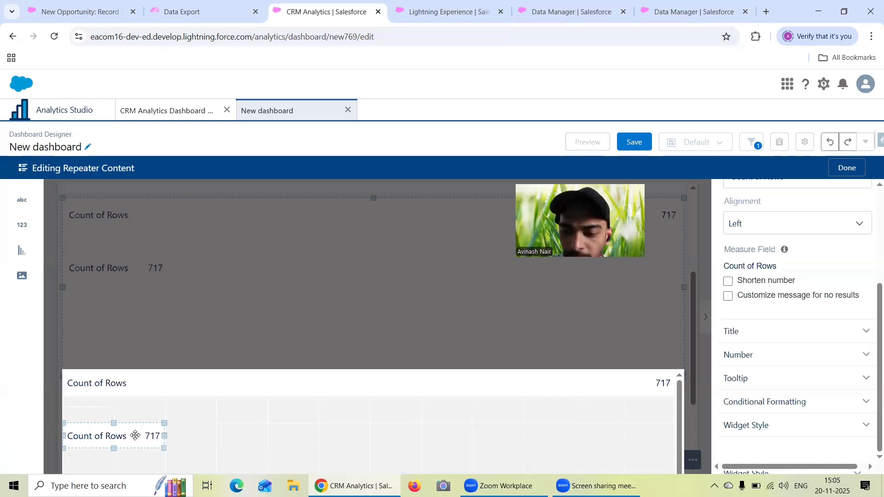
{"action": "key", "text": "Delete"}
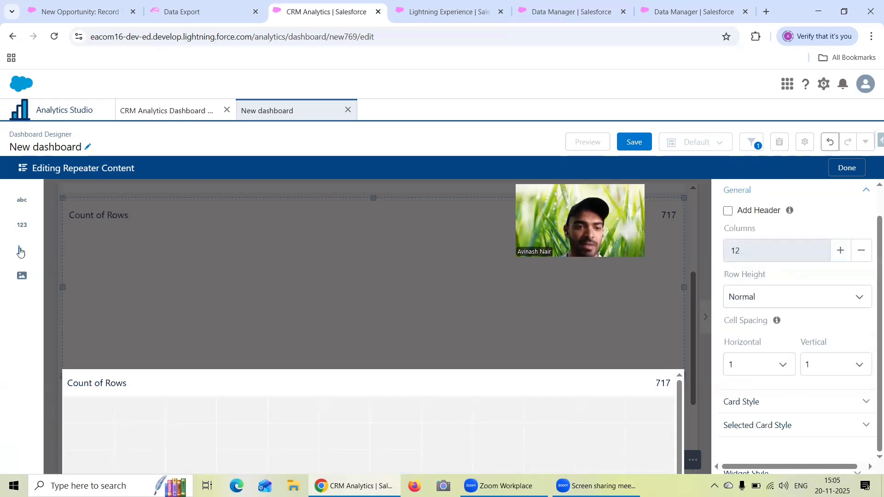
- Add a Count of Rows chart below the number in the repeater content, stretch it to full width and check its value options
{"action": "left_click", "coordinate": [119, 422]}
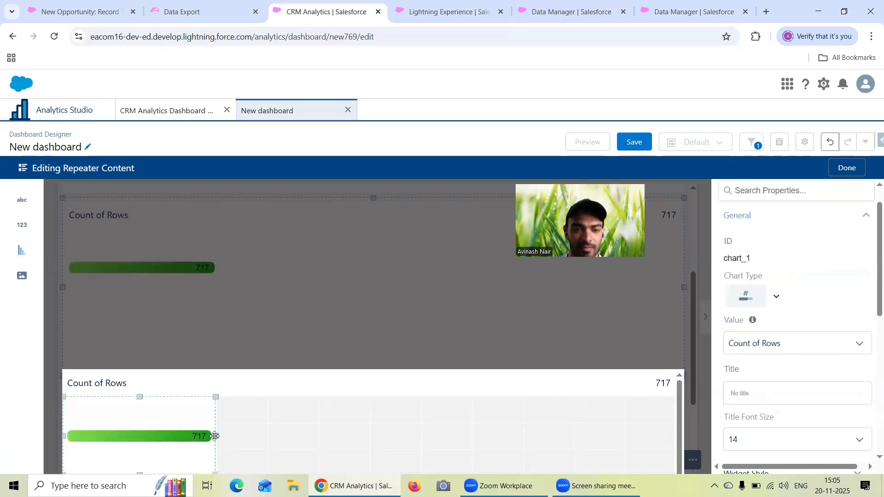
{"action": "left_click_drag", "start_coordinate": [216, 436], "coordinate": [626, 435]}
{"action": "left_click", "coordinate": [518, 431]}
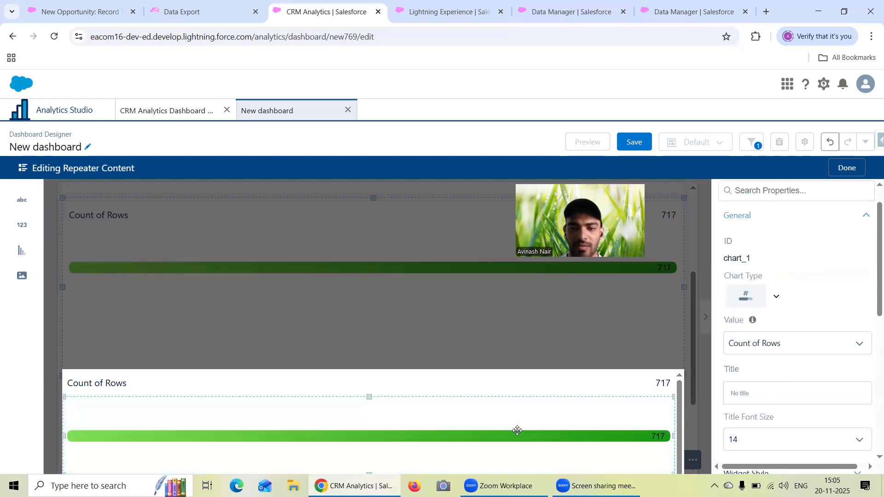
{"action": "scroll", "coordinate": [539, 407], "scroll_direction": "down", "scroll_amount": 1}
{"action": "scroll", "coordinate": [846, 333], "scroll_direction": "up", "scroll_amount": 1}
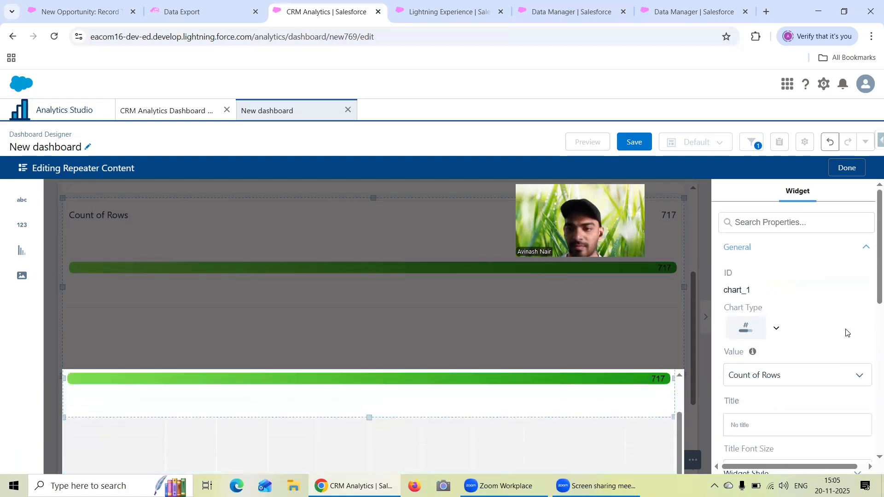
{"action": "scroll", "coordinate": [809, 319], "scroll_direction": "down", "scroll_amount": 3}
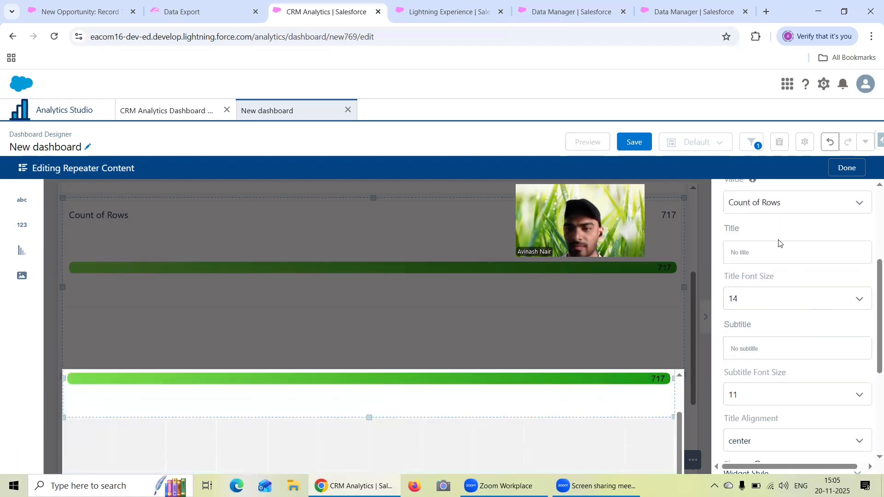
{"action": "scroll", "coordinate": [780, 243], "scroll_direction": "up", "scroll_amount": 1}
{"action": "left_click", "coordinate": [778, 266]}
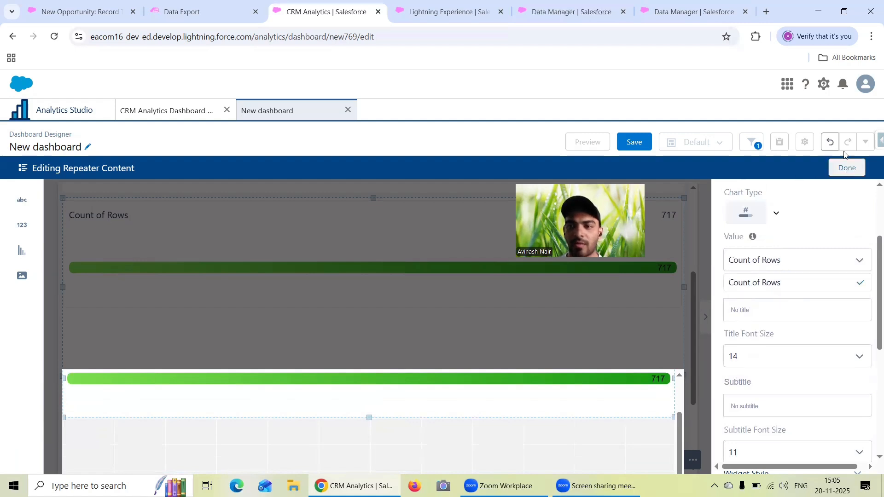
- Undo the chart and number widget edits in the repeater content back to the earlier text widget
{"action": "left_click", "coordinate": [831, 143]}
{"action": "left_click", "coordinate": [831, 143]}
{"action": "left_click", "coordinate": [830, 143]}
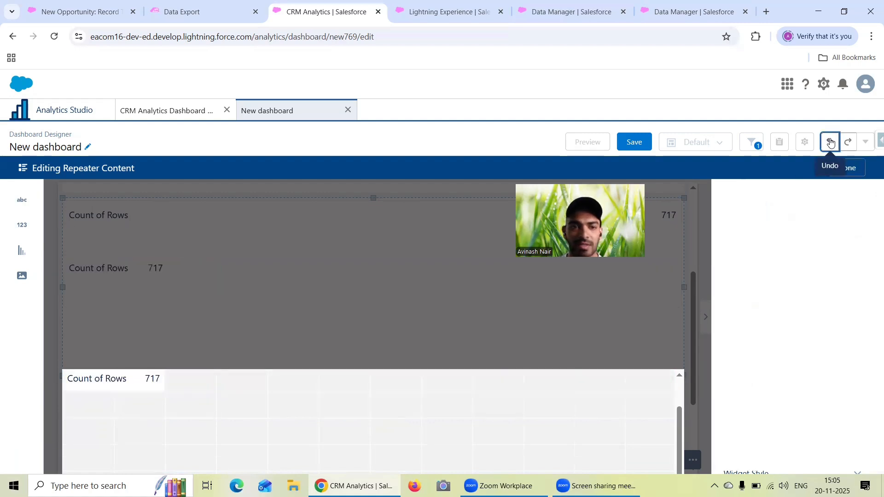
{"action": "left_click", "coordinate": [831, 143]}
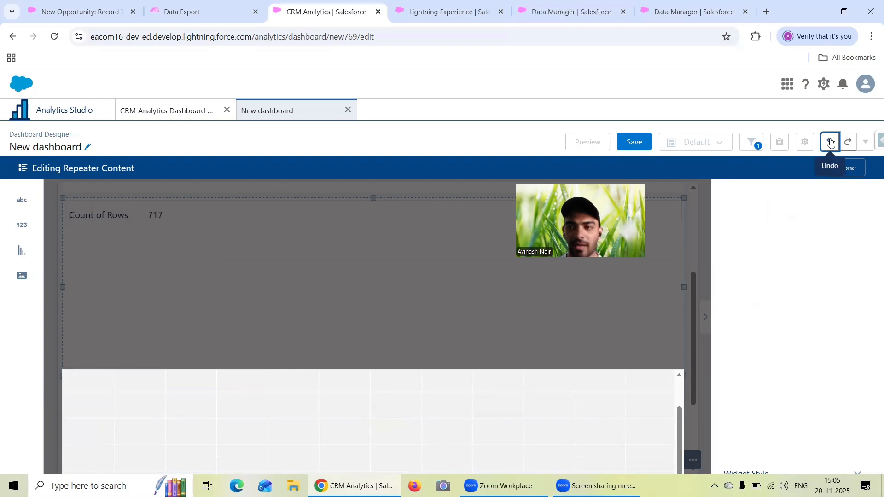
{"action": "left_click", "coordinate": [831, 142]}
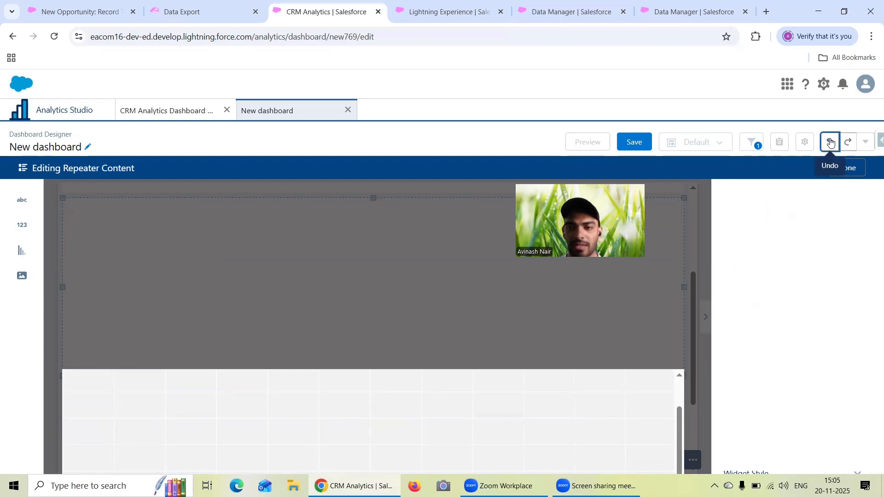
{"action": "left_click", "coordinate": [831, 143]}
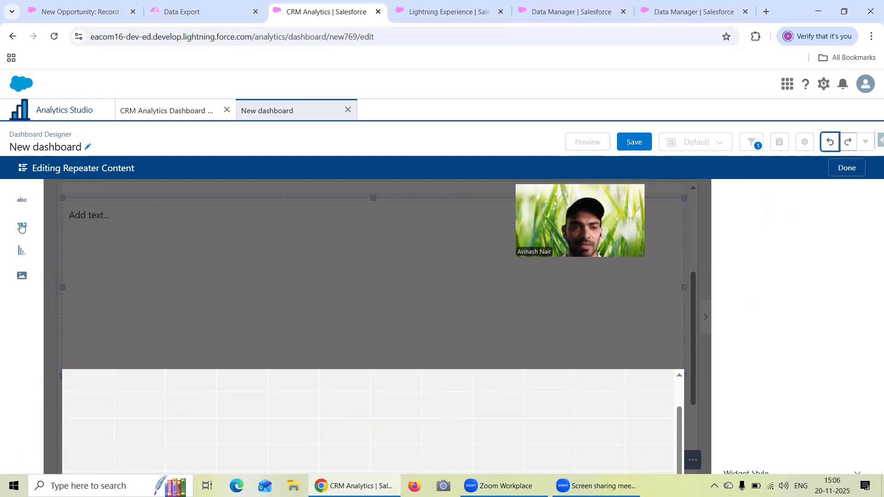
- Place a chart below the text widget in the repeater content and stretch it to full width
{"action": "left_click_drag", "start_coordinate": [25, 256], "coordinate": [119, 415]}
{"action": "left_click_drag", "start_coordinate": [220, 411], "coordinate": [663, 408]}
- Finish editing the repeater content and delete the repeater from the dashboard
{"action": "left_click", "coordinate": [852, 167]}
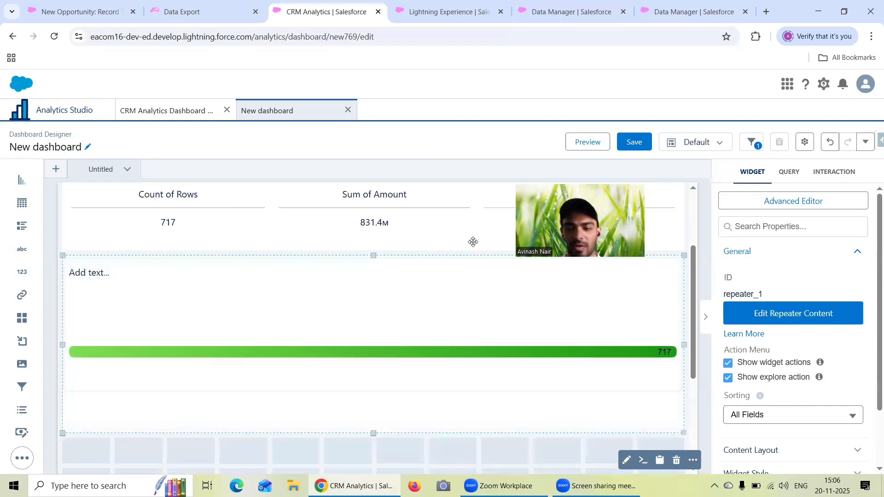
{"action": "key", "text": "Delete"}
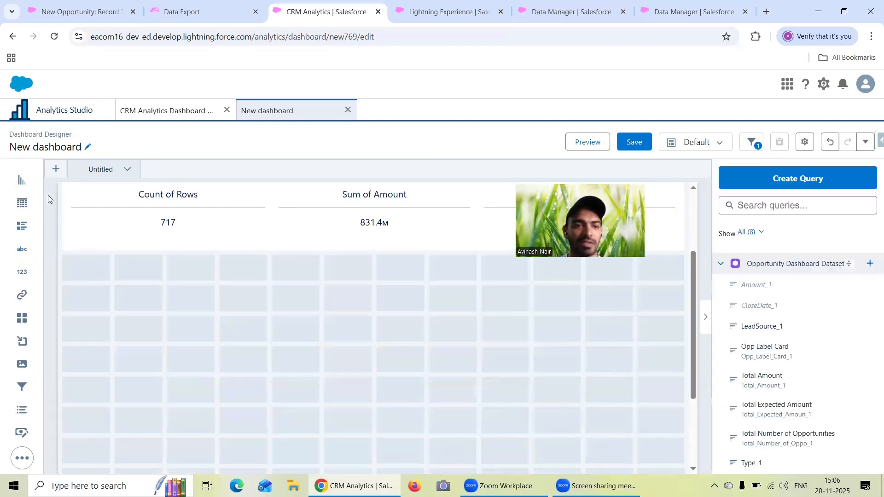
- Add a chart widget directly below the number container at the left edge, six columns wide and five rows high
{"action": "left_click_drag", "start_coordinate": [21, 181], "coordinate": [89, 321]}
{"action": "left_click_drag", "start_coordinate": [214, 297], "coordinate": [330, 313]}
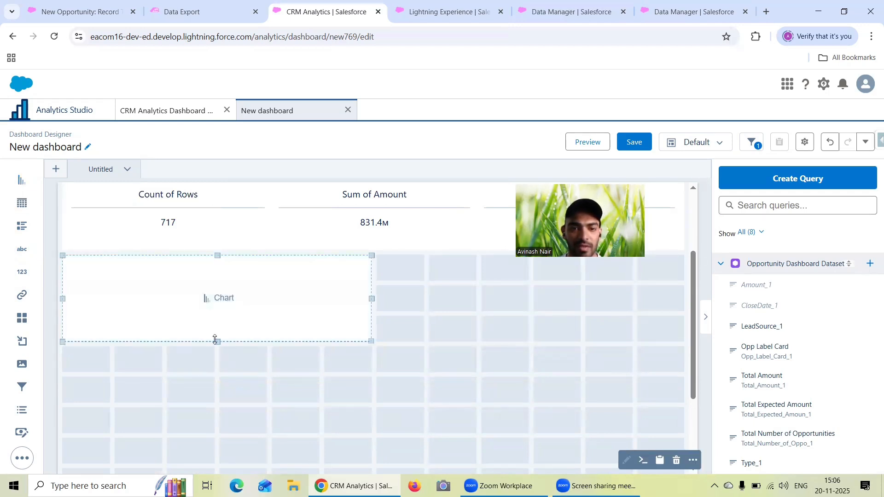
{"action": "left_click_drag", "start_coordinate": [217, 342], "coordinate": [226, 384]}
- Create the chart's query on the Opportunity Dashboard Dataset with the label Stage, grouping Count of Rows by Stage
{"action": "left_click", "coordinate": [223, 330]}
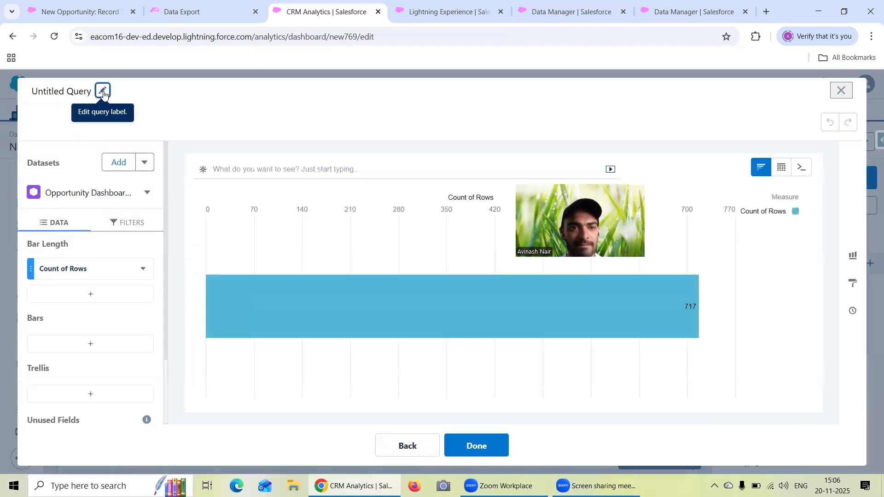
{"action": "left_click", "coordinate": [104, 92]}
{"action": "type", "text": "Stage"}
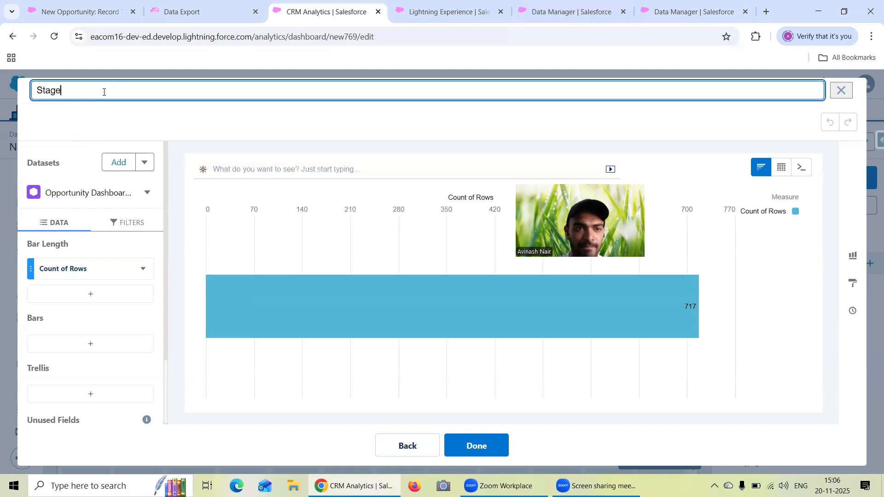
{"action": "left_click", "coordinate": [89, 348]}
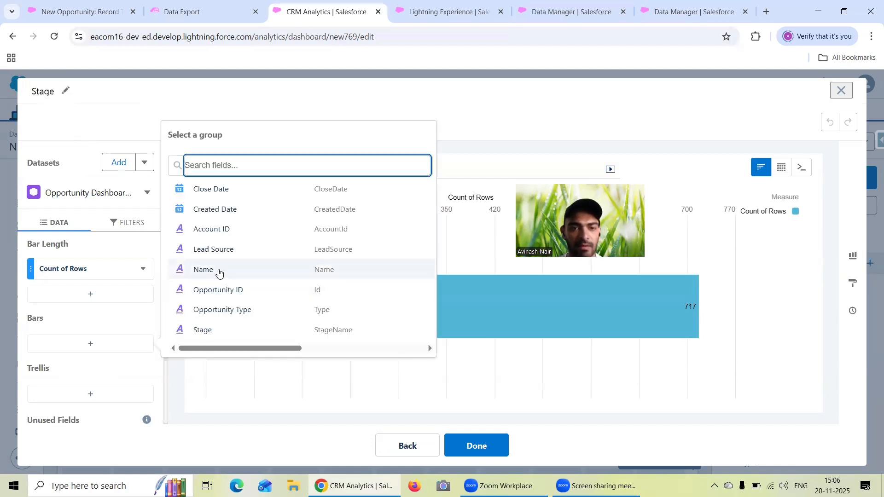
{"action": "left_click", "coordinate": [229, 330]}
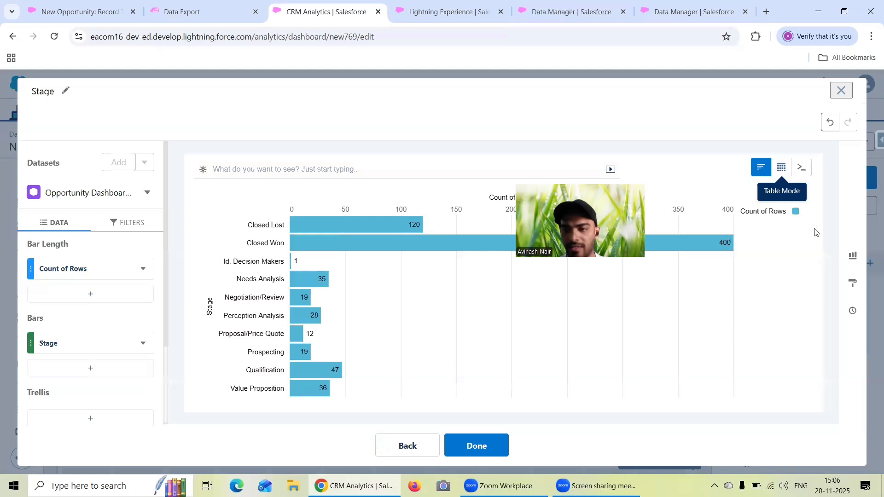
- Apply the suggested funnel chart to the Stage query and place it on the dashboard
{"action": "left_click", "coordinate": [855, 261]}
{"action": "left_click", "coordinate": [768, 156]}
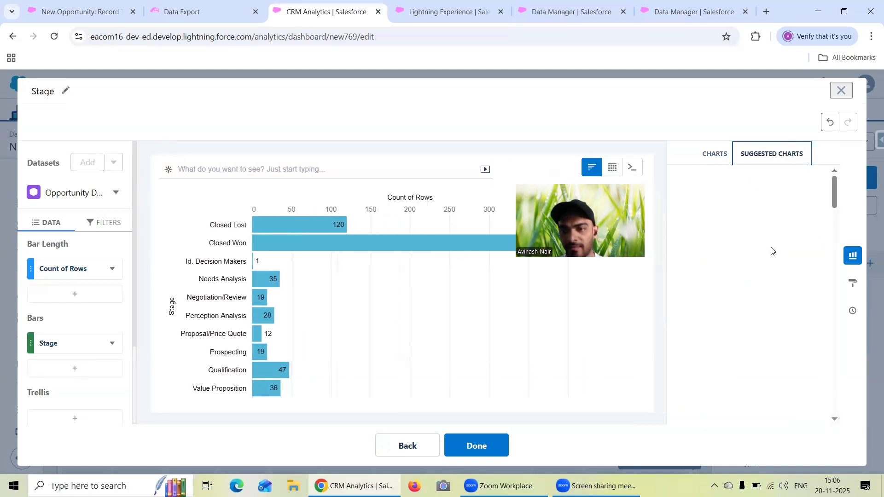
{"action": "left_click", "coordinate": [773, 335]}
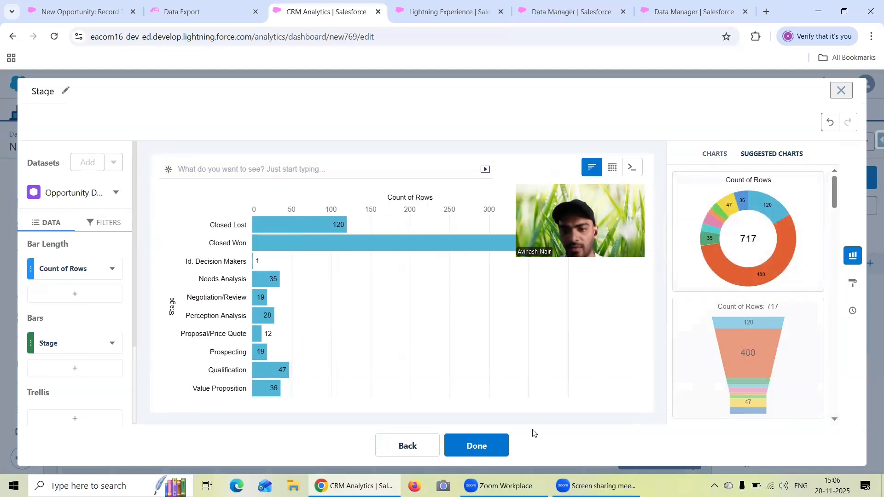
{"action": "left_click", "coordinate": [478, 445]}
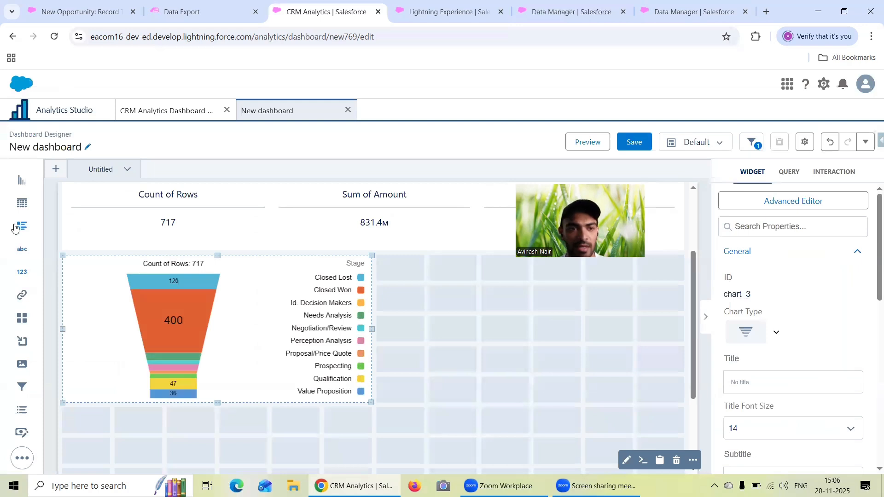
- Add a second chart widget beside the Stage funnel and enlarge it to fill the remaining width at a matching height
{"action": "left_click_drag", "start_coordinate": [22, 180], "coordinate": [412, 302]}
{"action": "left_click_drag", "start_coordinate": [530, 299], "coordinate": [645, 302]}
{"action": "left_click_drag", "start_coordinate": [527, 341], "coordinate": [526, 382]}
- Create the second chart's query on the Opportunity Dashboard Dataset, grouping Count of Rows by Opportunity Type, with the label Type
{"action": "left_click", "coordinate": [525, 330]}
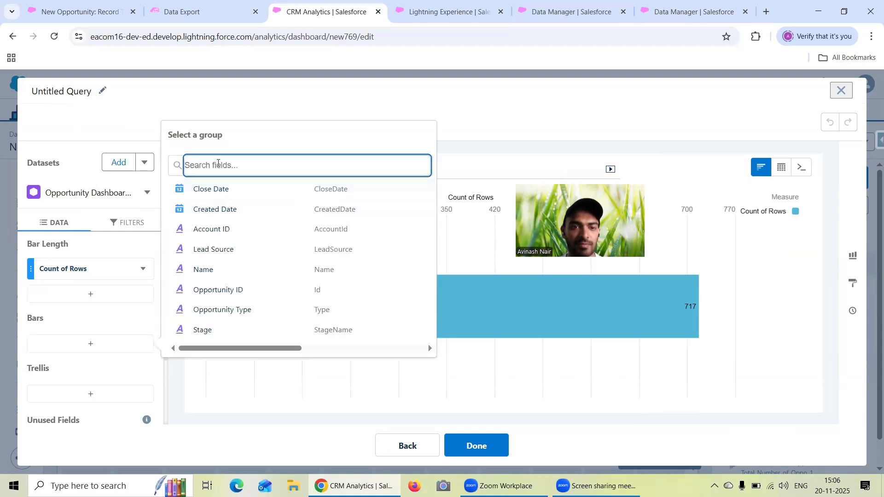
{"action": "type", "text": "Type"}
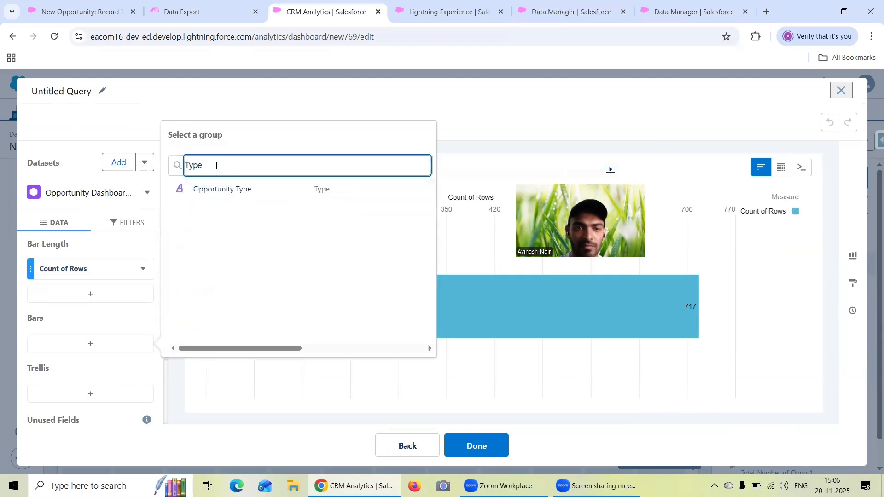
{"action": "left_click", "coordinate": [224, 193]}
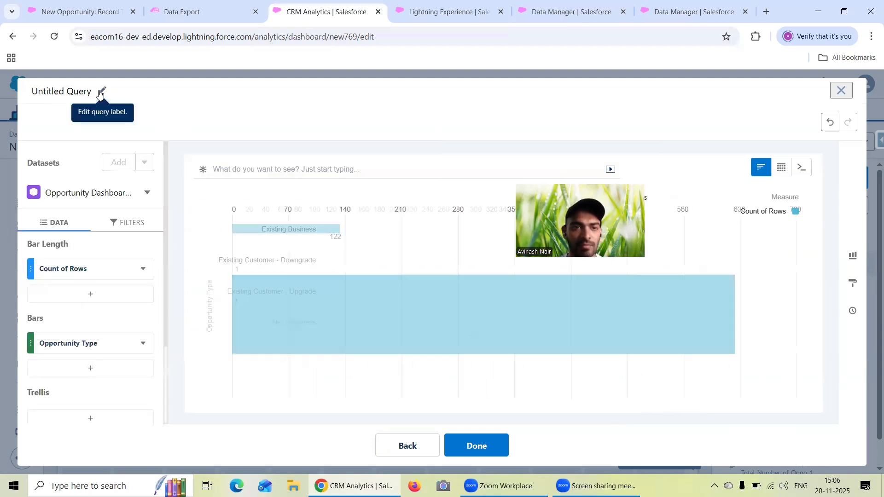
{"action": "left_click", "coordinate": [101, 91]}
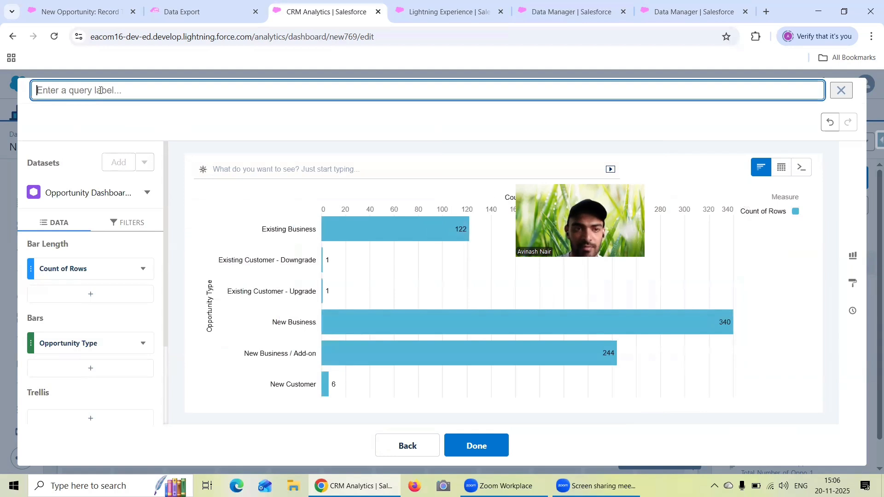
{"action": "type", "text": "Type"}
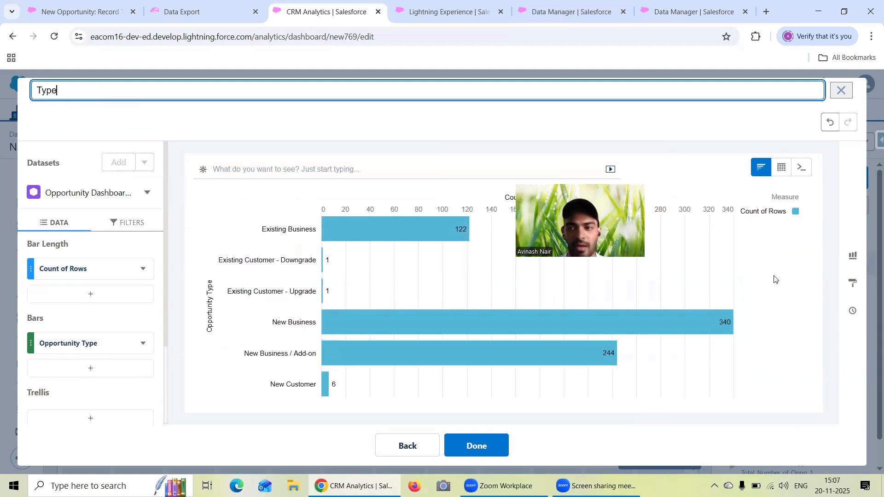
- Apply the suggested treemap chart to the Type query and place it on the dashboard
{"action": "left_click", "coordinate": [853, 256]}
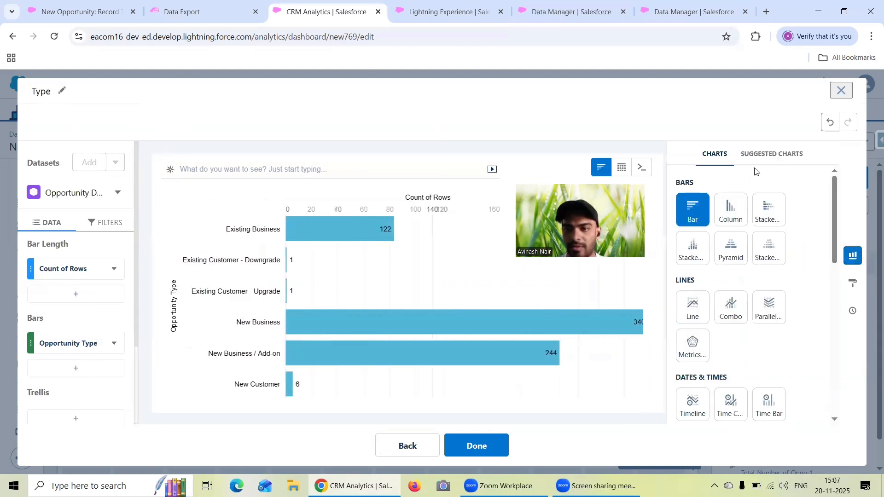
{"action": "left_click", "coordinate": [759, 155]}
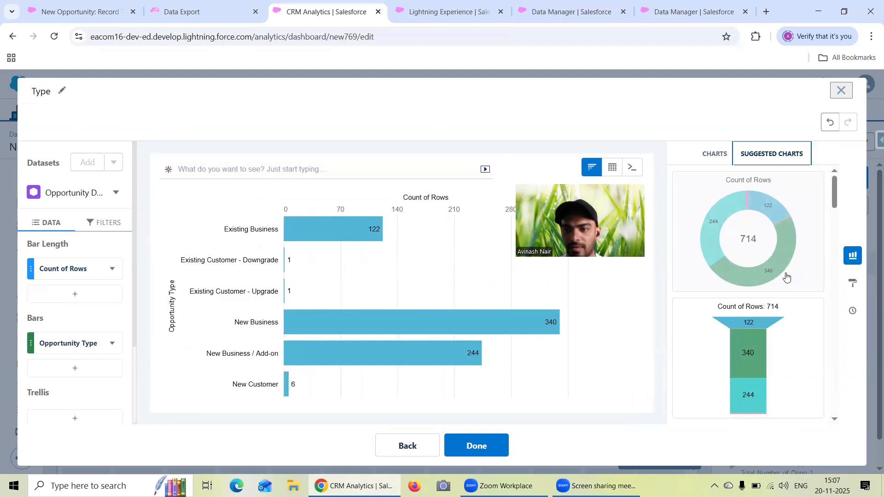
{"action": "scroll", "coordinate": [787, 277], "scroll_direction": "down", "scroll_amount": 2}
{"action": "scroll", "coordinate": [787, 277], "scroll_direction": "up", "scroll_amount": 2}
{"action": "scroll", "coordinate": [767, 309], "scroll_direction": "down", "scroll_amount": 2}
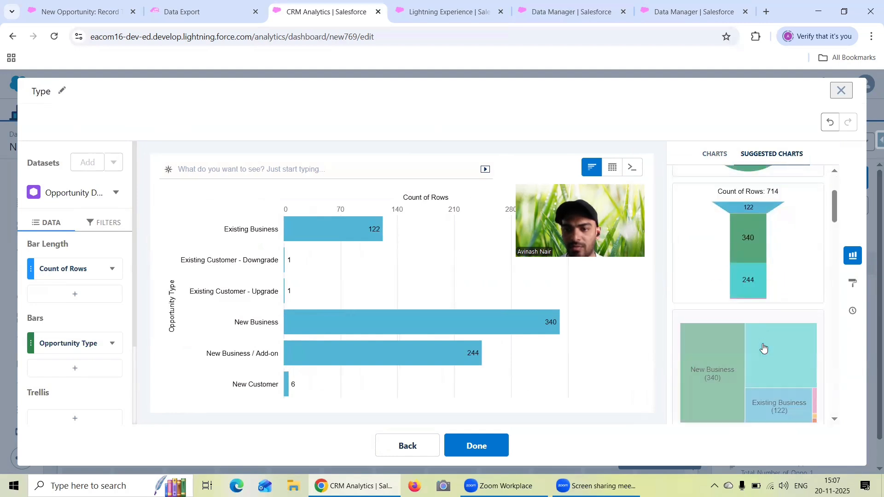
{"action": "left_click", "coordinate": [764, 348]}
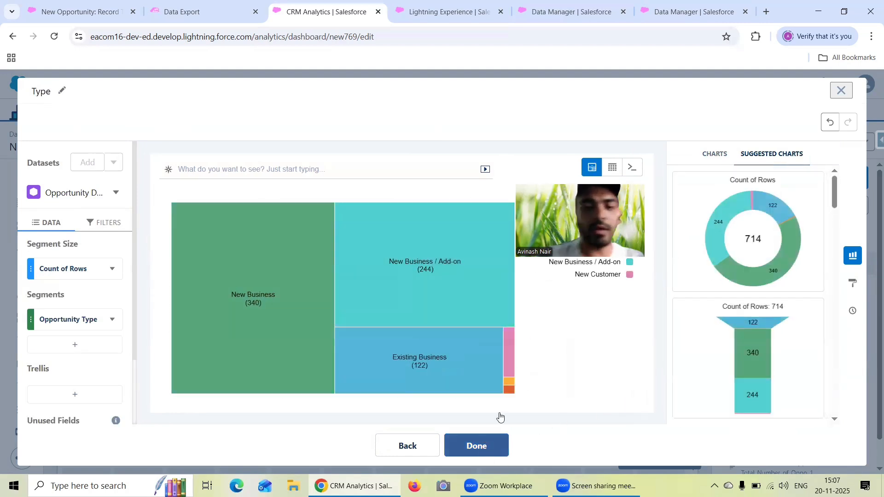
{"action": "left_click", "coordinate": [472, 441]}
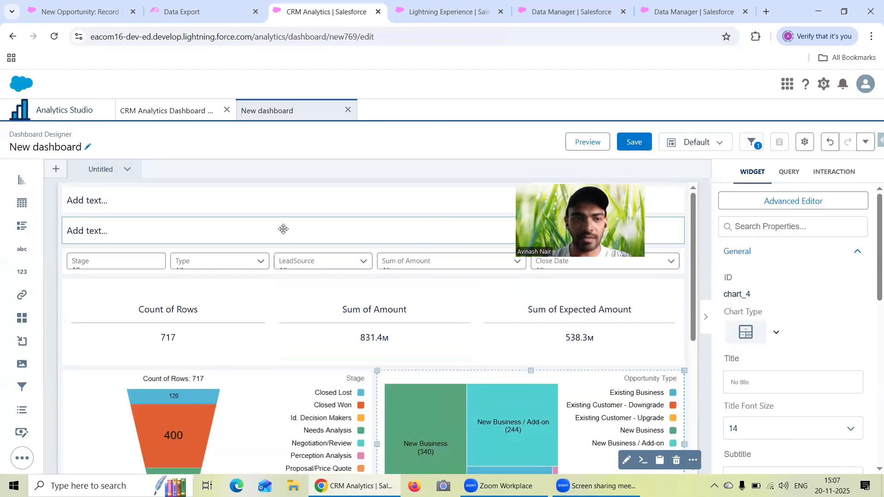
- Replace the uppermost text widget's placeholder with "Opportunity Dashboard" and centre the text
{"action": "left_click", "coordinate": [444, 198]}
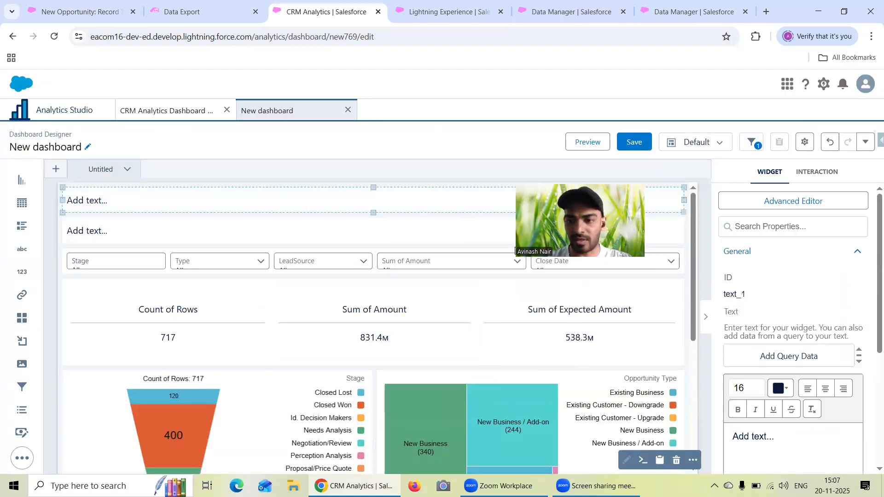
{"action": "left_click_drag", "start_coordinate": [783, 438], "coordinate": [712, 440]}
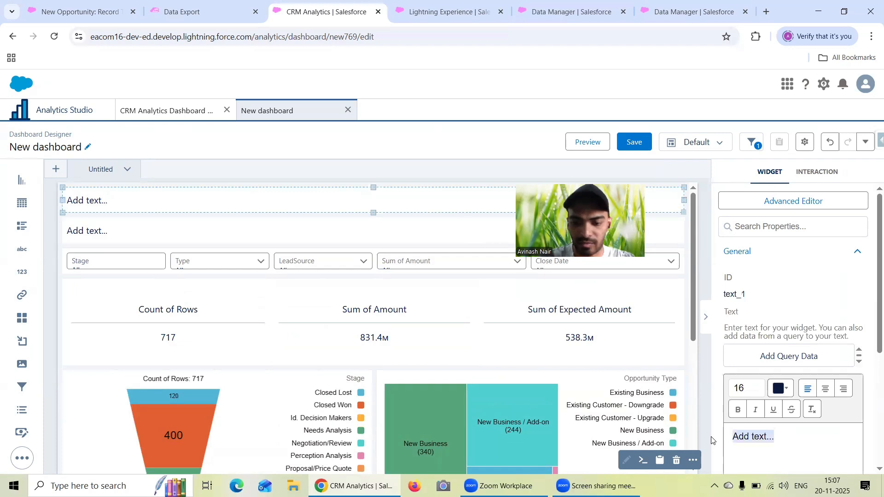
{"action": "type", "text": "Opportuni"}
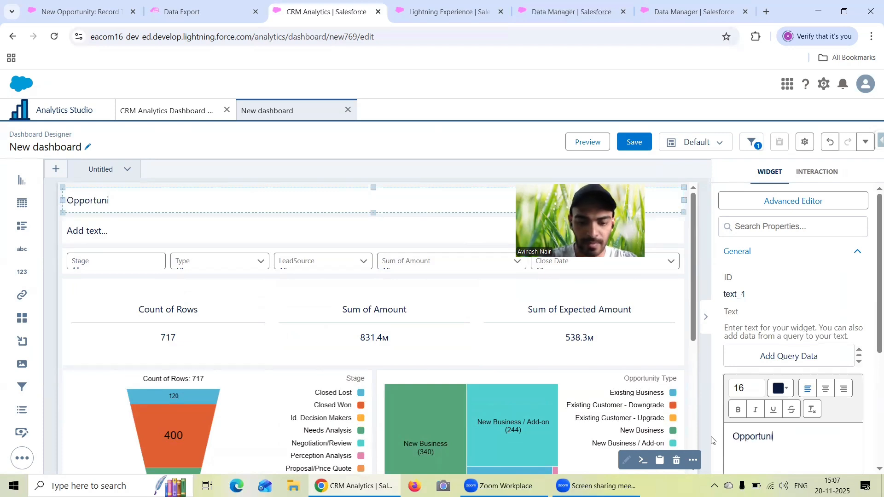
{"action": "type", "text": "ty Dashb"}
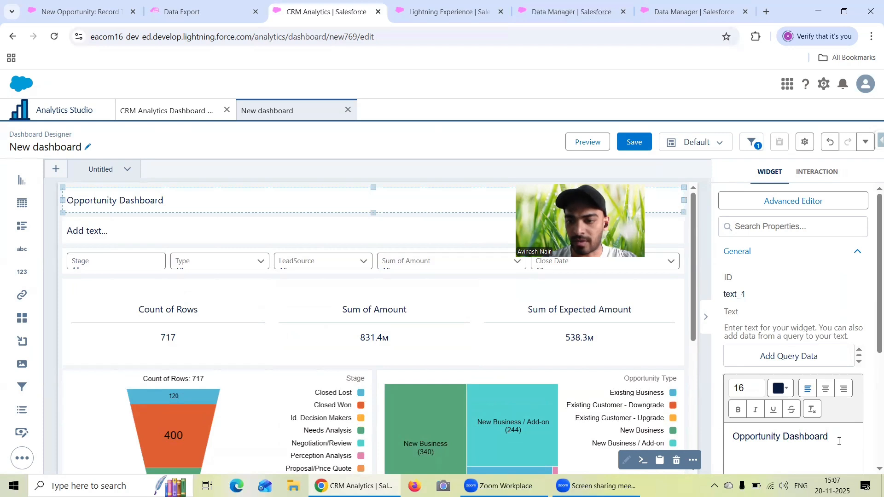
{"action": "type", "text": "oard"}
{"action": "left_click_drag", "start_coordinate": [839, 441], "coordinate": [703, 434]}
{"action": "left_click", "coordinate": [825, 389]}
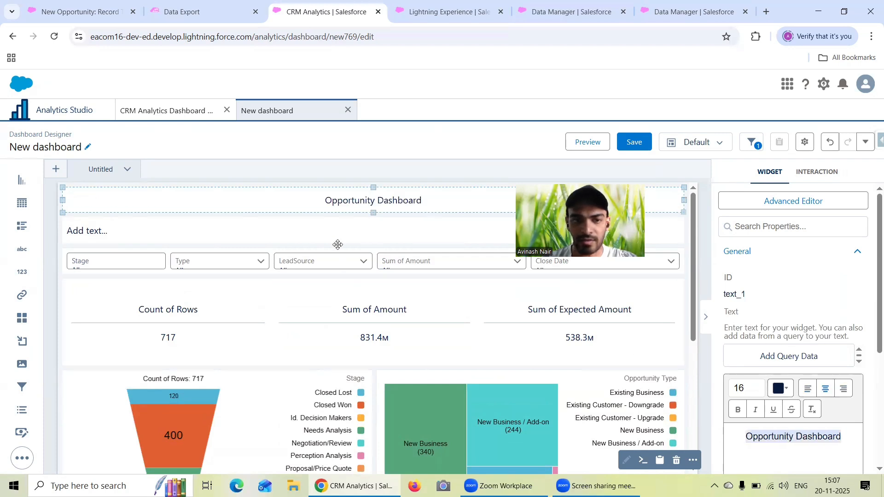
- Replace the second text widget's placeholder with "It give details related to Opportunity" and centre the text
{"action": "left_click", "coordinate": [338, 236]}
{"action": "scroll", "coordinate": [792, 368], "scroll_direction": "down", "scroll_amount": 1}
{"action": "left_click_drag", "start_coordinate": [774, 379], "coordinate": [721, 383]}
{"action": "type", "text": "It g"}
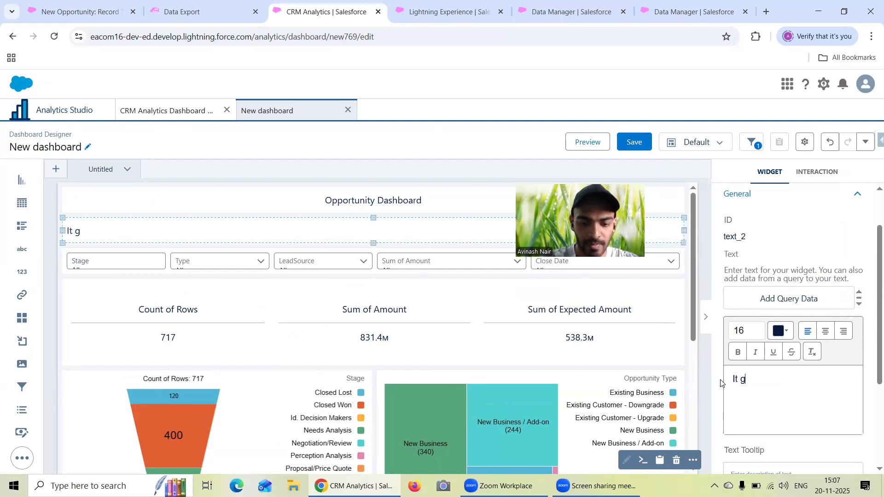
{"action": "type", "text": "ive detils r"}
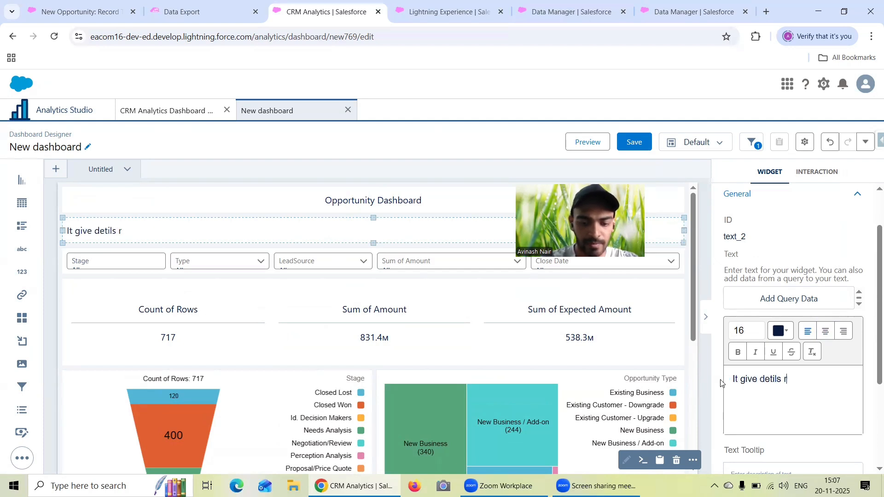
{"action": "type", "text": "elated to Op"}
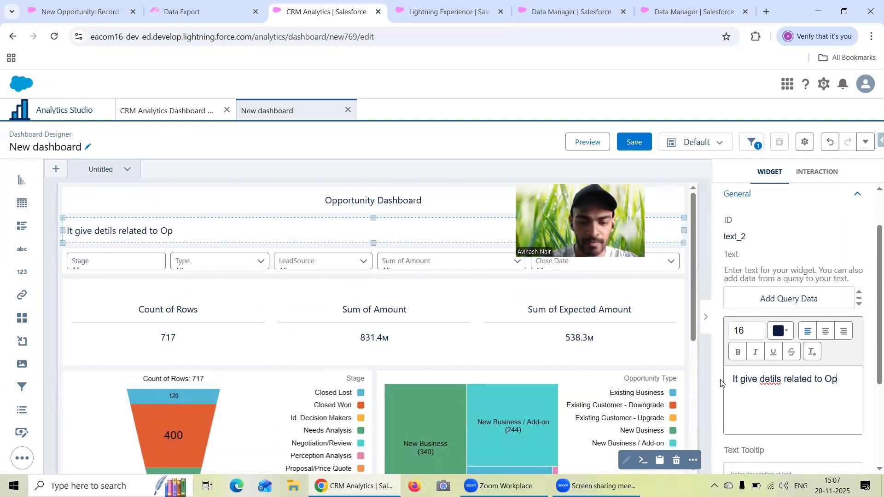
{"action": "type", "text": "portunity"}
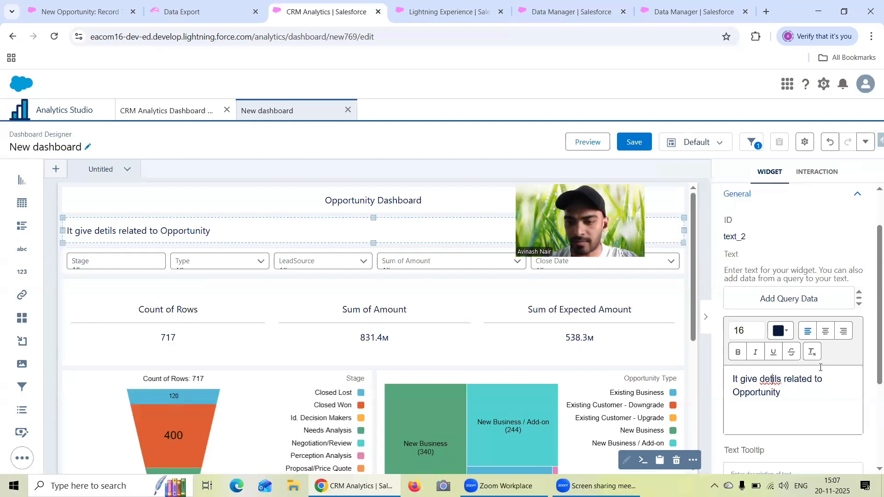
{"action": "type", "text": "a"}
{"action": "key", "text": "ctrl+a"}
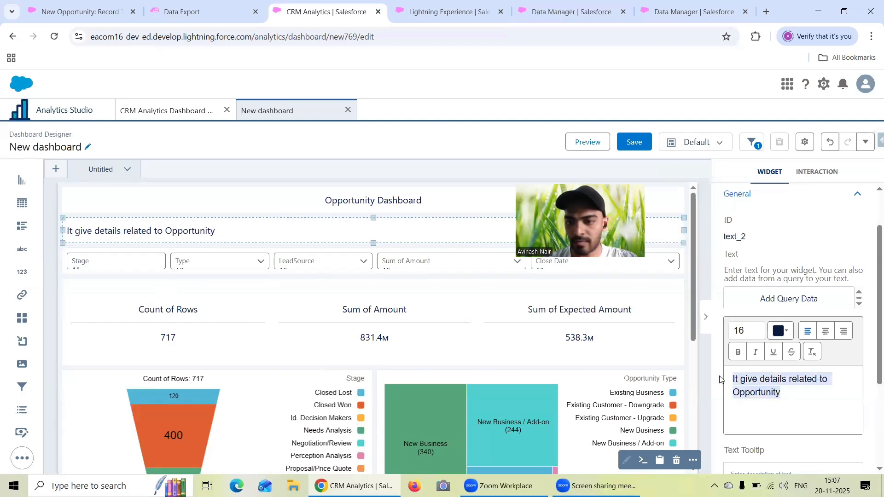
{"action": "left_click", "coordinate": [824, 334]}
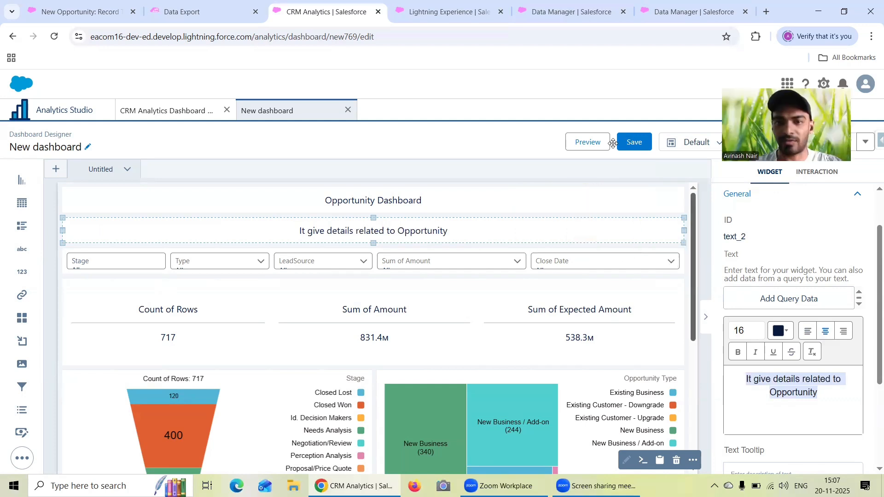
- Preview the dashboard and save it as "Opportunity Dashboard" in the CRM Analytics Dashboard App
{"action": "left_click", "coordinate": [588, 142]}
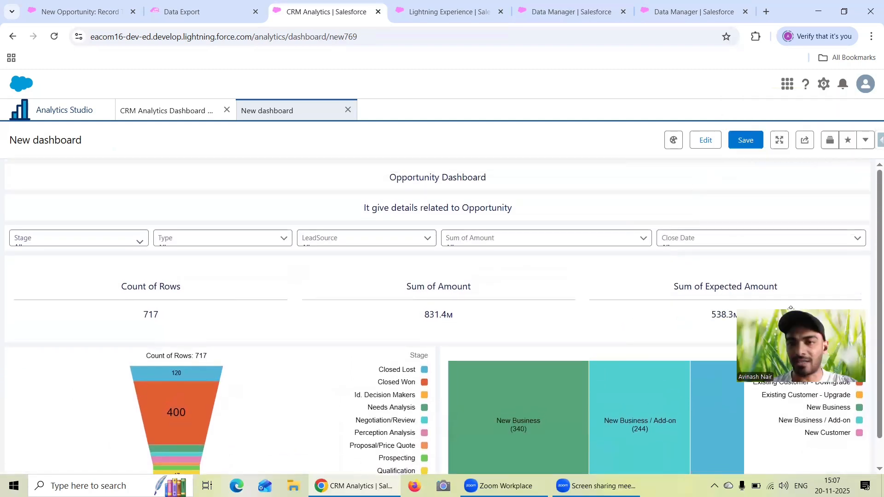
{"action": "left_click", "coordinate": [752, 142]}
{"action": "left_click_drag", "start_coordinate": [382, 179], "coordinate": [324, 177]}
{"action": "type", "text": "Oppo"}
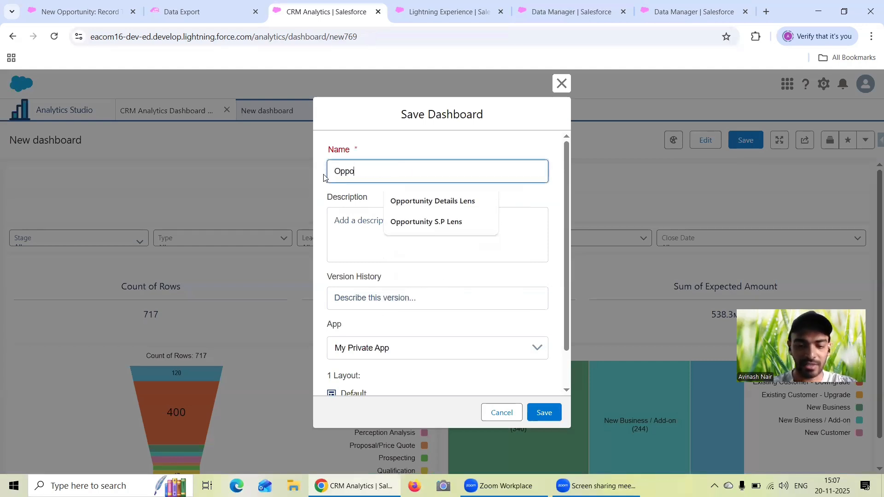
{"action": "type", "text": "rtunity Dashboard"}
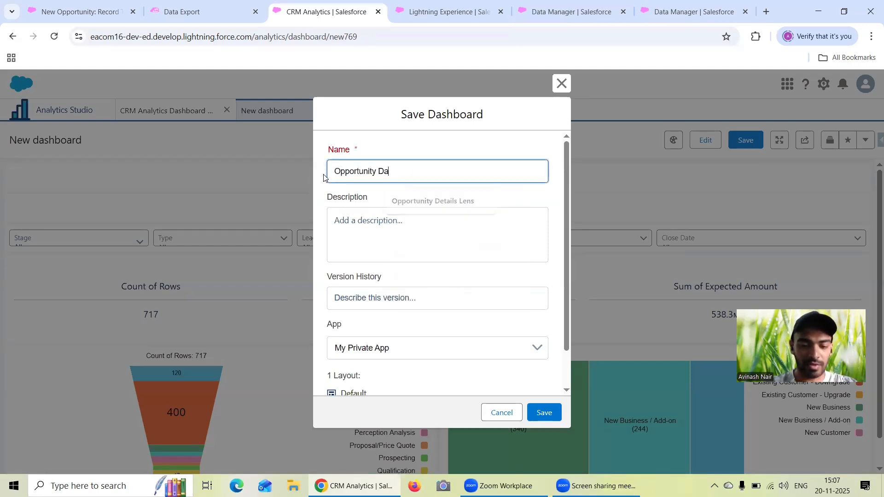
{"action": "left_click", "coordinate": [403, 346]}
{"action": "left_click", "coordinate": [417, 400]}
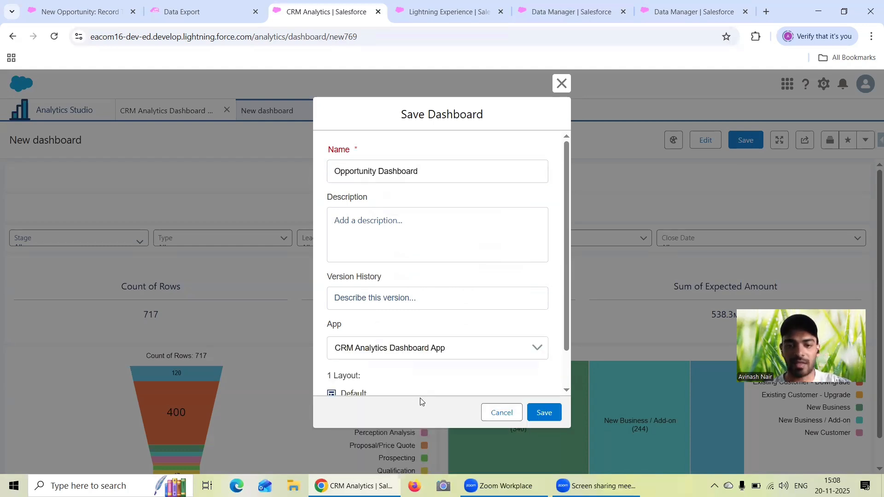
{"action": "left_click", "coordinate": [537, 414]}
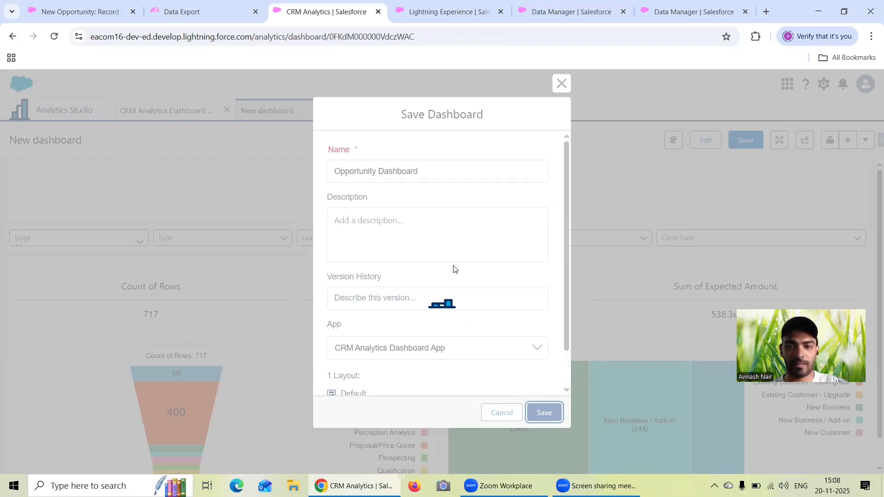
{"action": "scroll", "coordinate": [575, 269], "scroll_direction": "down", "scroll_amount": 1}
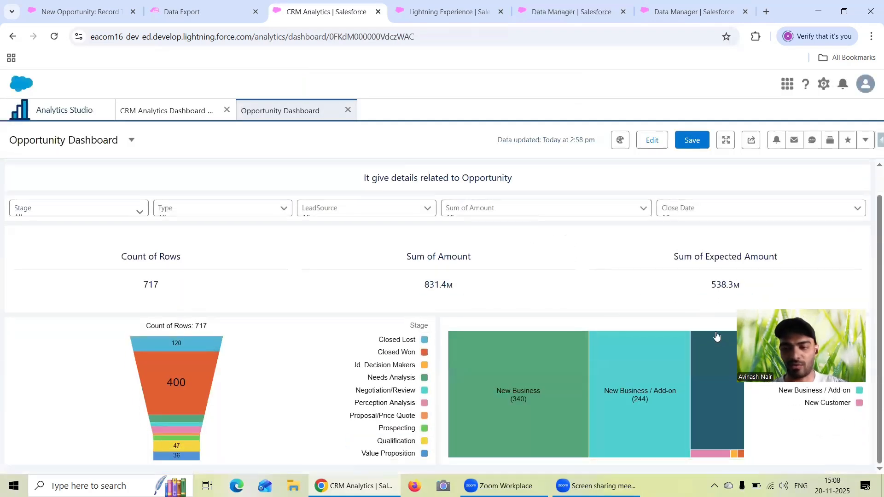
{"action": "scroll", "coordinate": [696, 242], "scroll_direction": "up", "scroll_amount": 1}
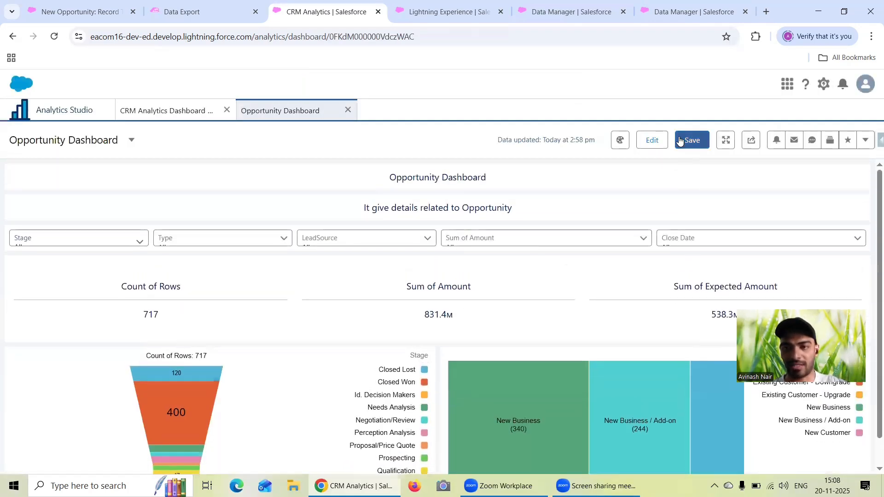
{"action": "left_click", "coordinate": [527, 68]}
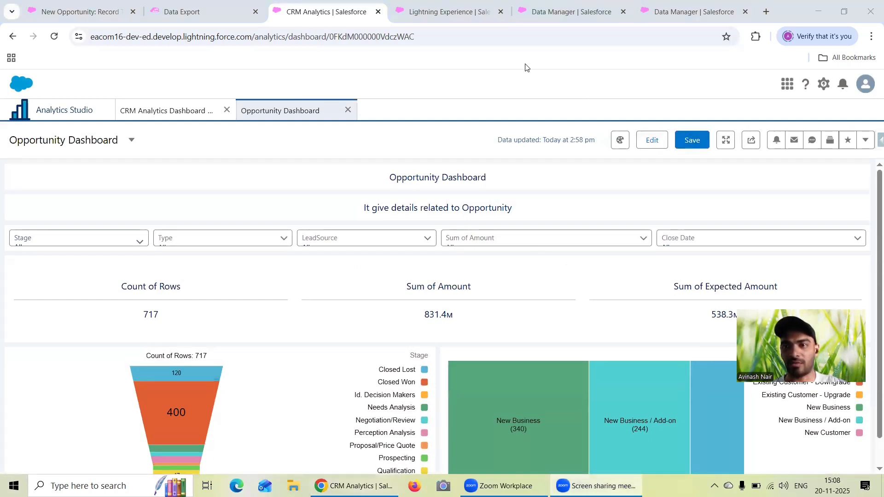